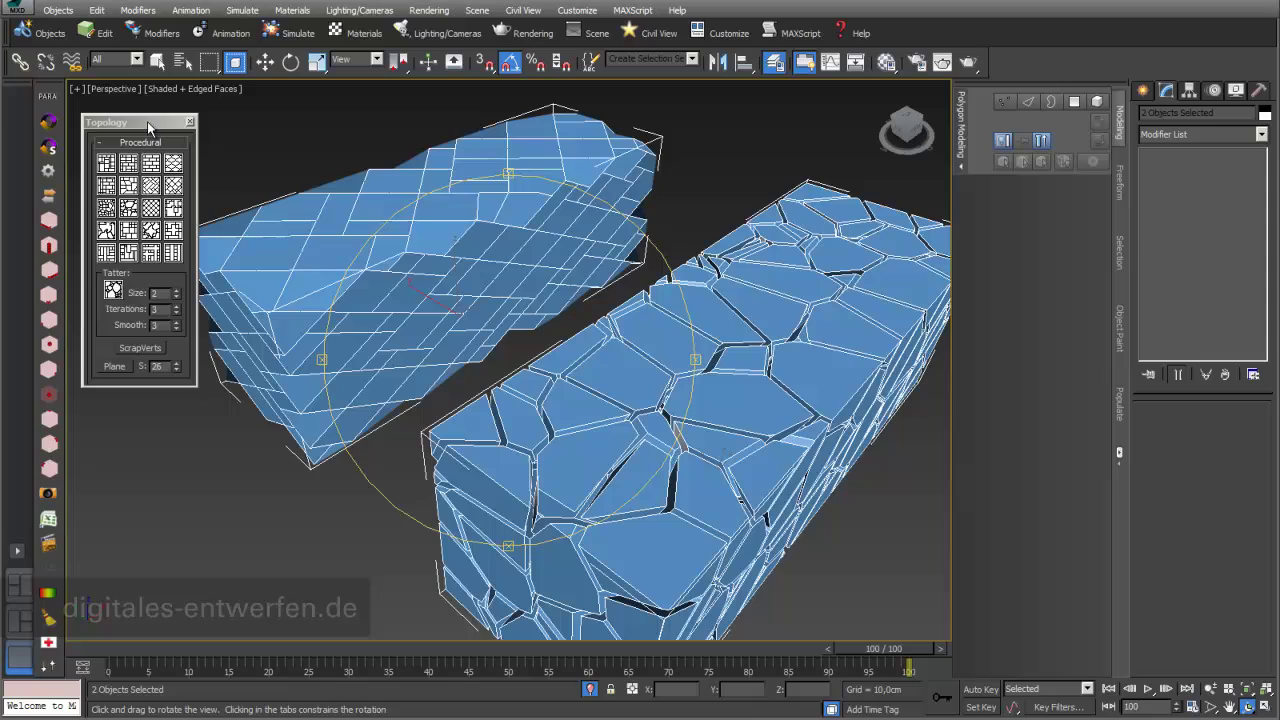
# Step: Remove the VoroFrag fracture modifier from Box015's stack
pyautogui.moveTo(147, 121); pyautogui.dragTo(153, 122)
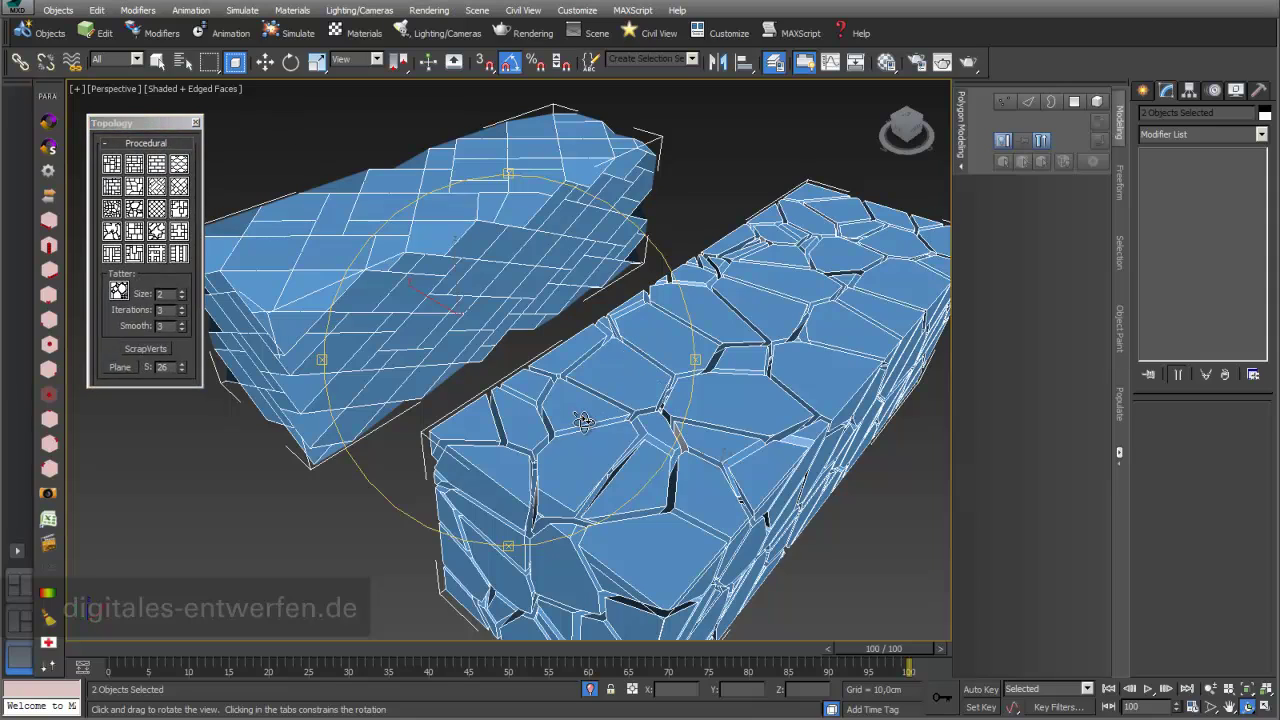
pyautogui.moveTo(592, 418); pyautogui.dragTo(565, 411)
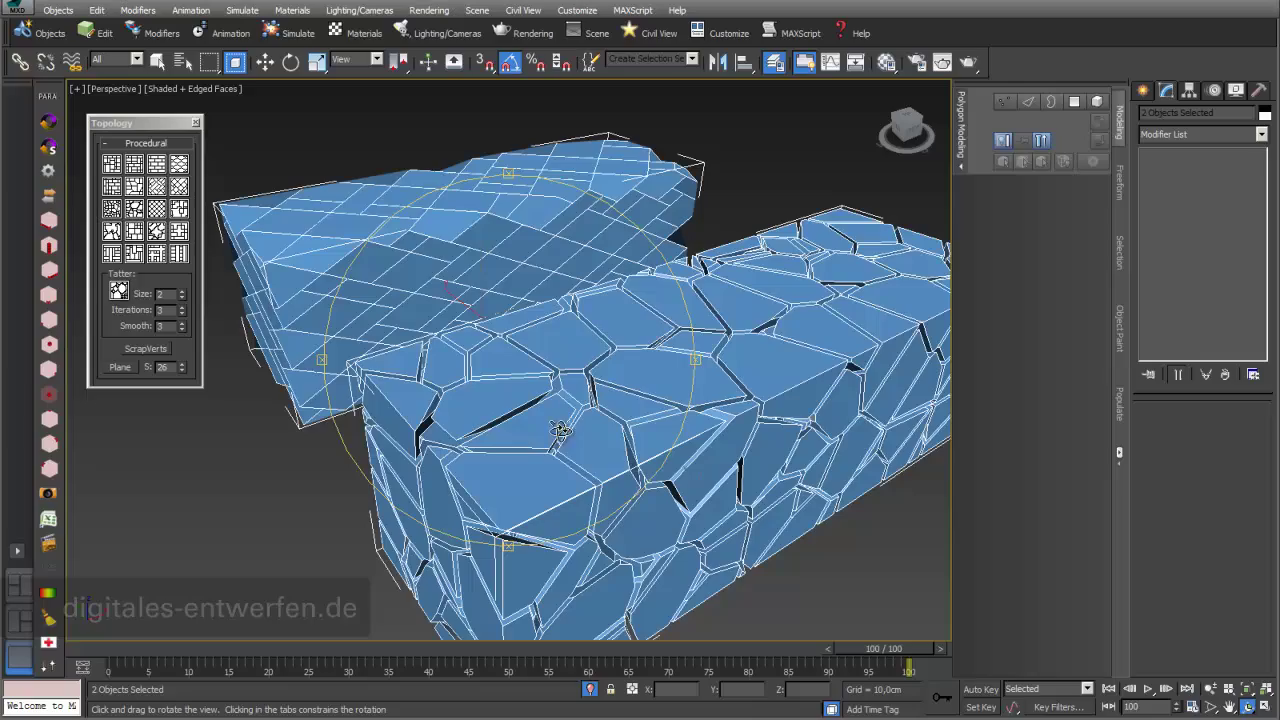
pyautogui.moveTo(581, 444); pyautogui.dragTo(597, 417)
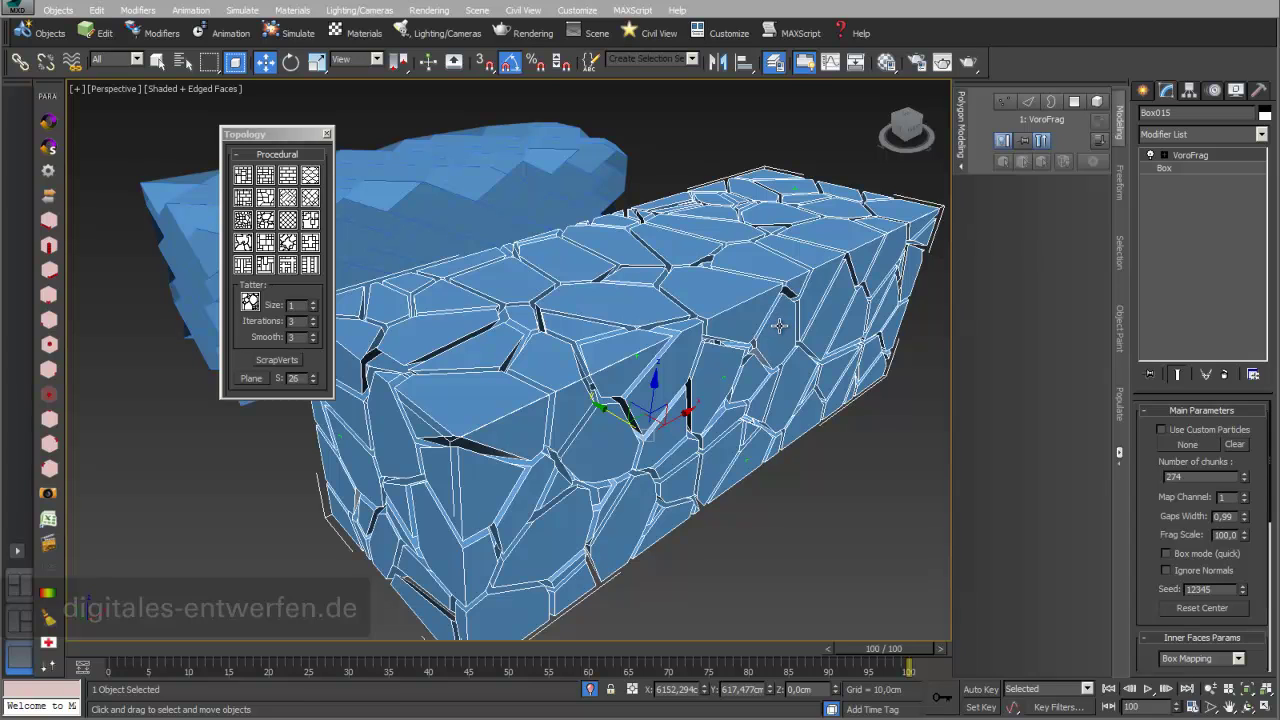
pyautogui.click(1225, 375)
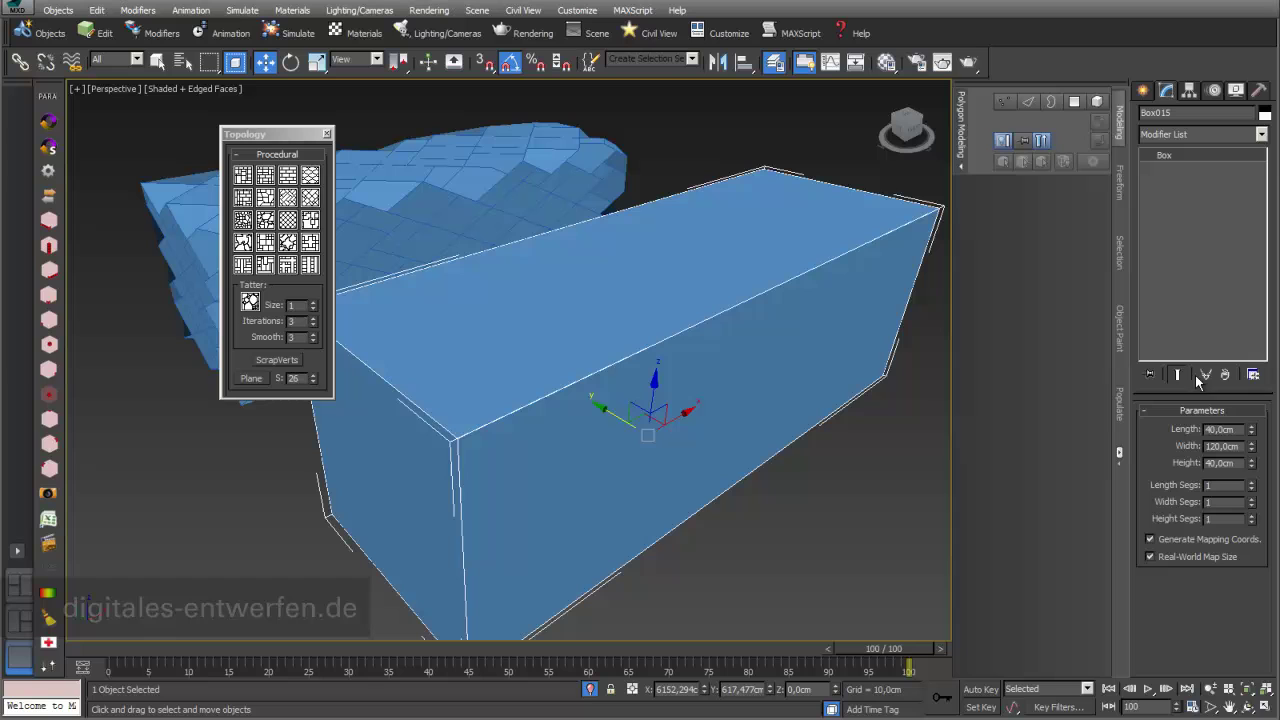
# Step: Delete the stone-wall object Box014 and select the plain box Box015
pyautogui.click(157, 62)
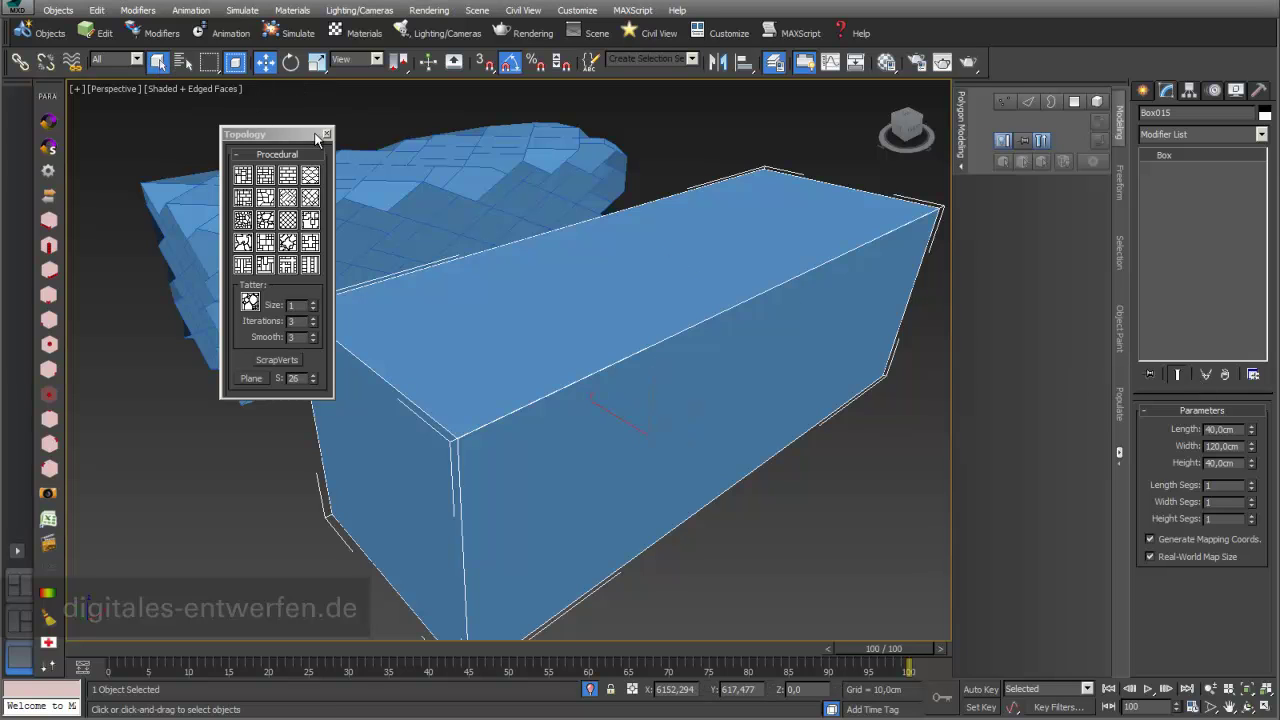
pyautogui.click(376, 162)
pyautogui.press('Delete')
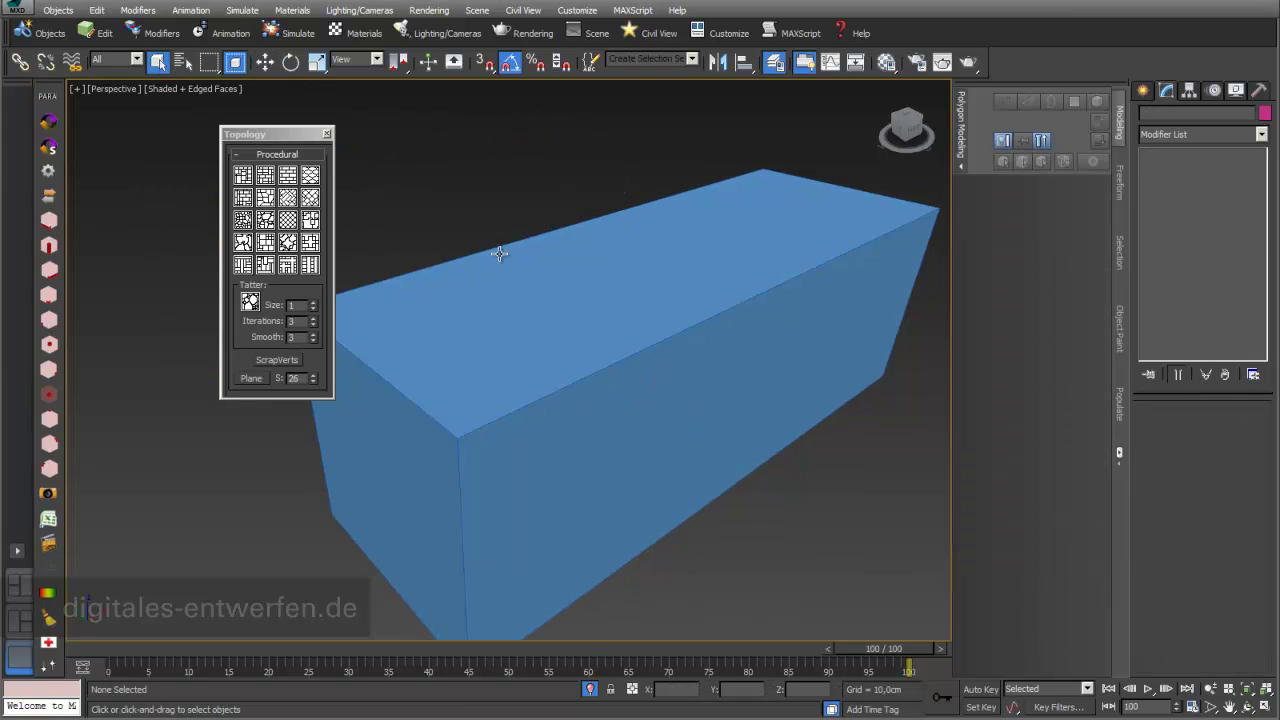
pyautogui.click(552, 310)
# Step: Close the Topology floater and add an Edit Poly modifier to Box015
pyautogui.moveTo(304, 127); pyautogui.dragTo(268, 128)
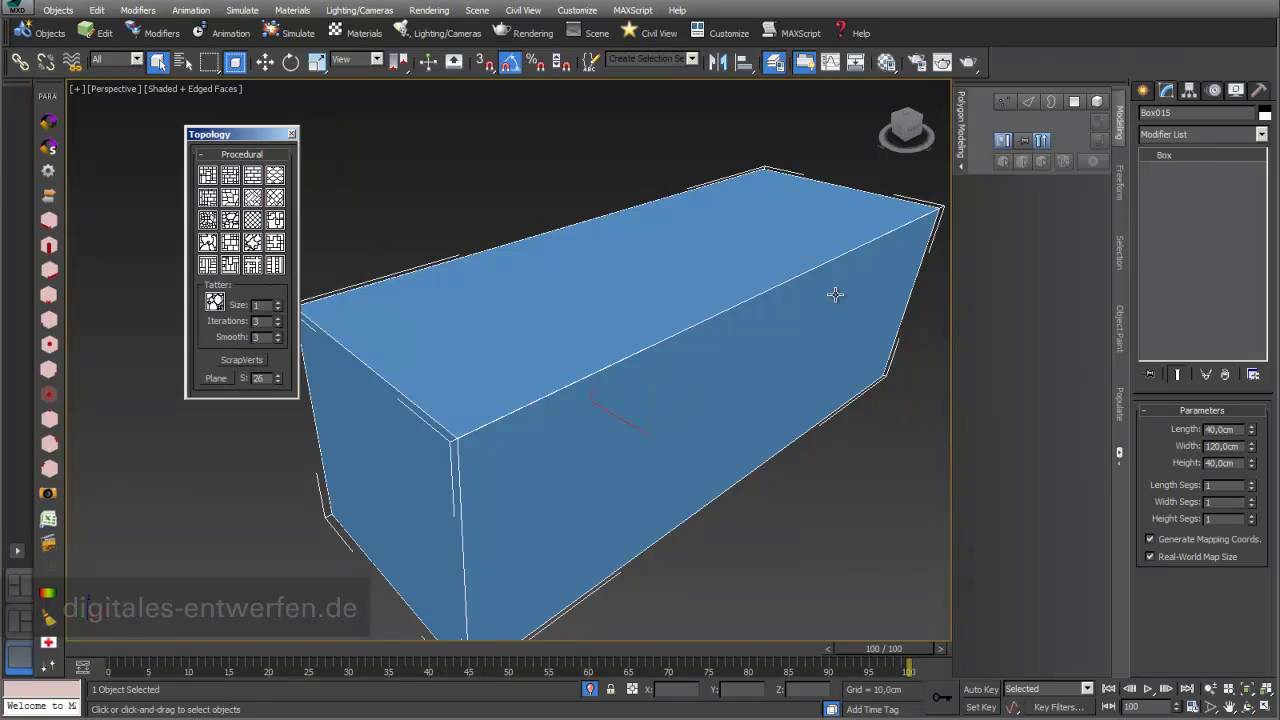
pyautogui.click(291, 133)
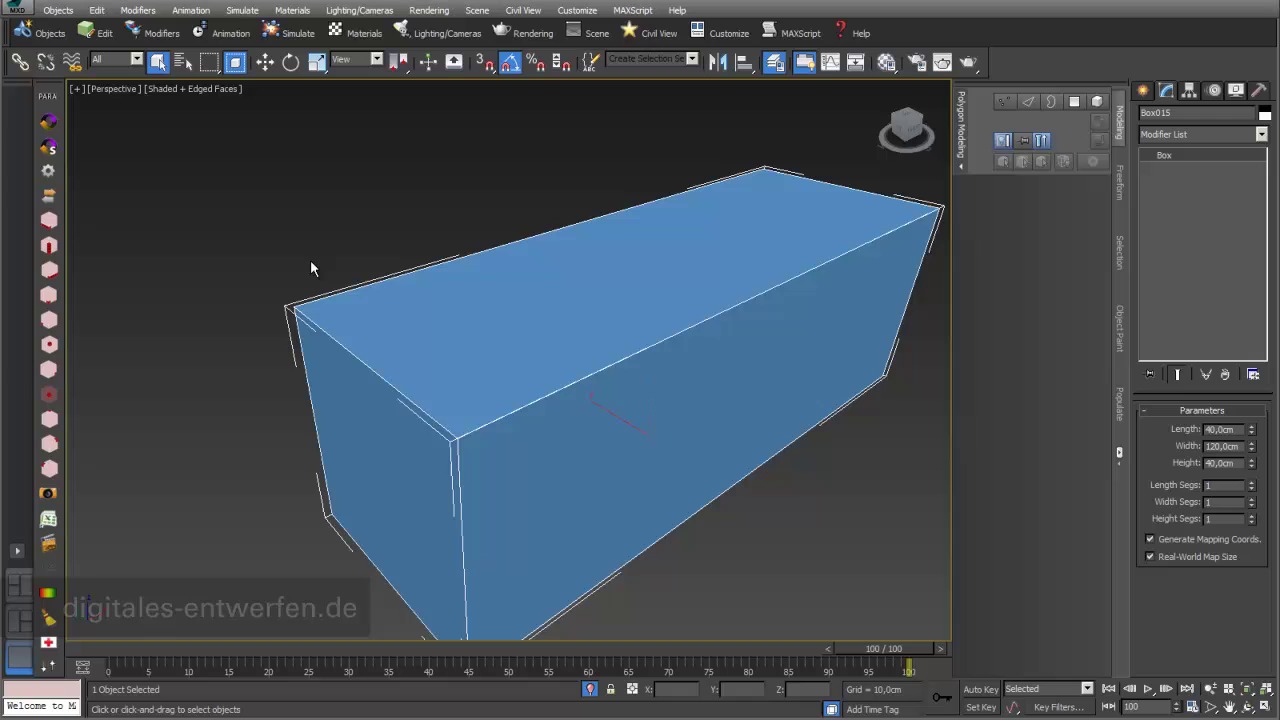
pyautogui.click(1262, 134)
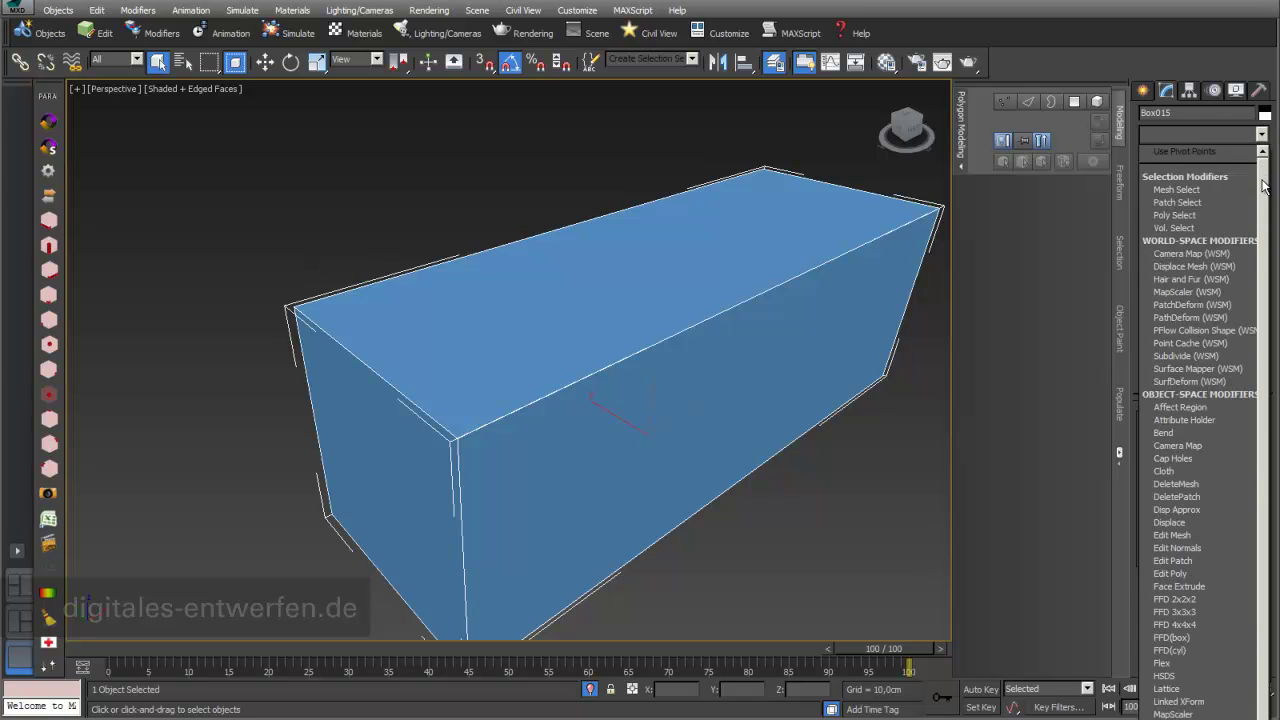
pyautogui.scroll(-2, 1200, 350)
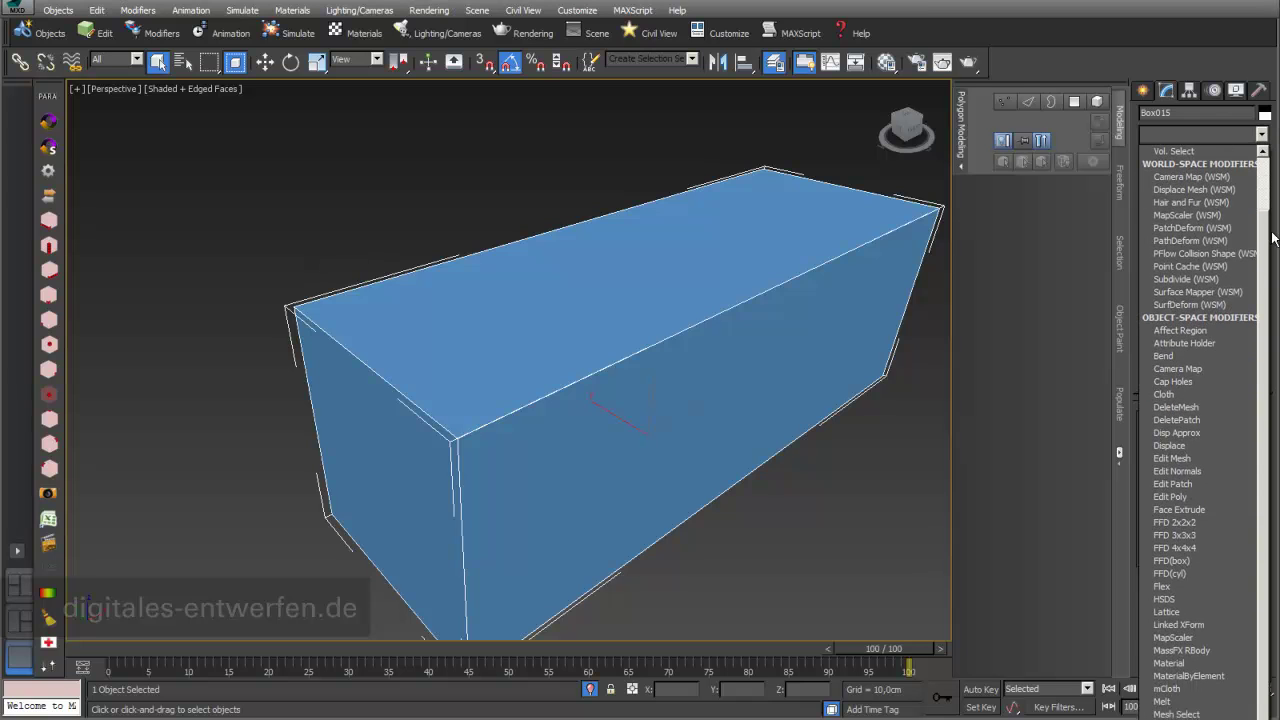
pyautogui.click(1224, 497)
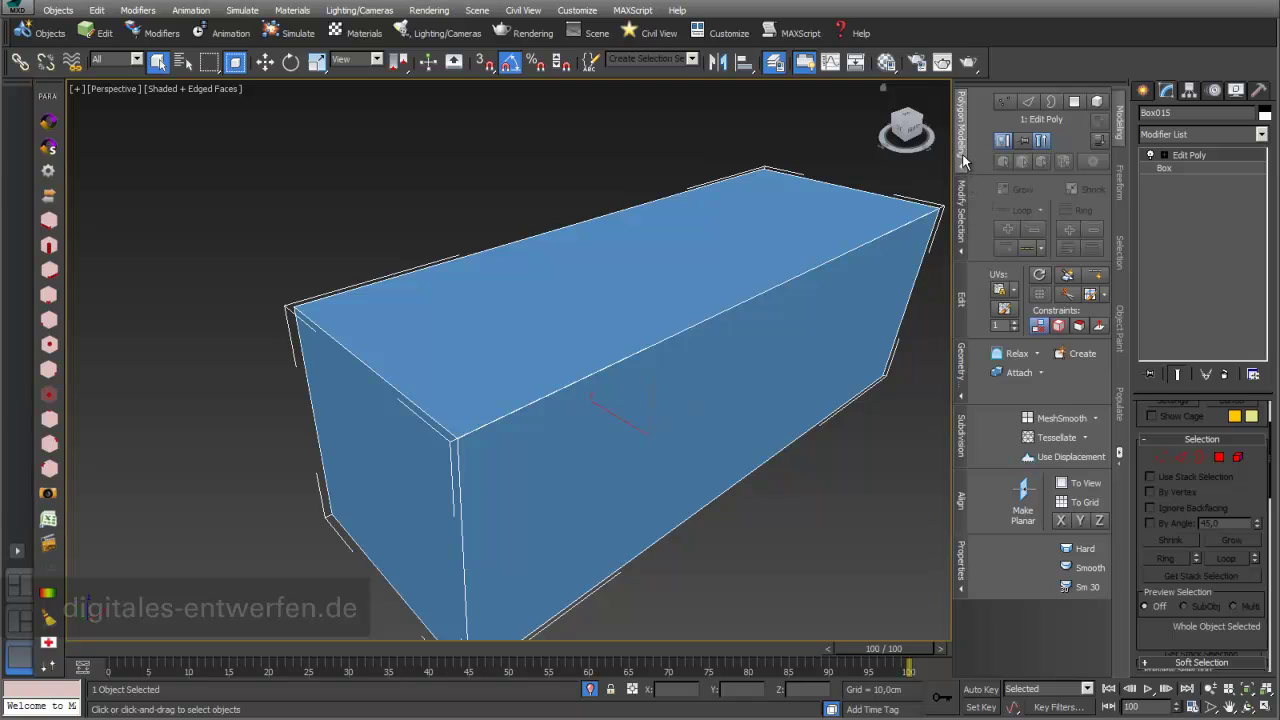
# Step: Open the Generate Topology panel from the Polygon Modeling flyout and move it to the left
pyautogui.moveTo(960, 172)
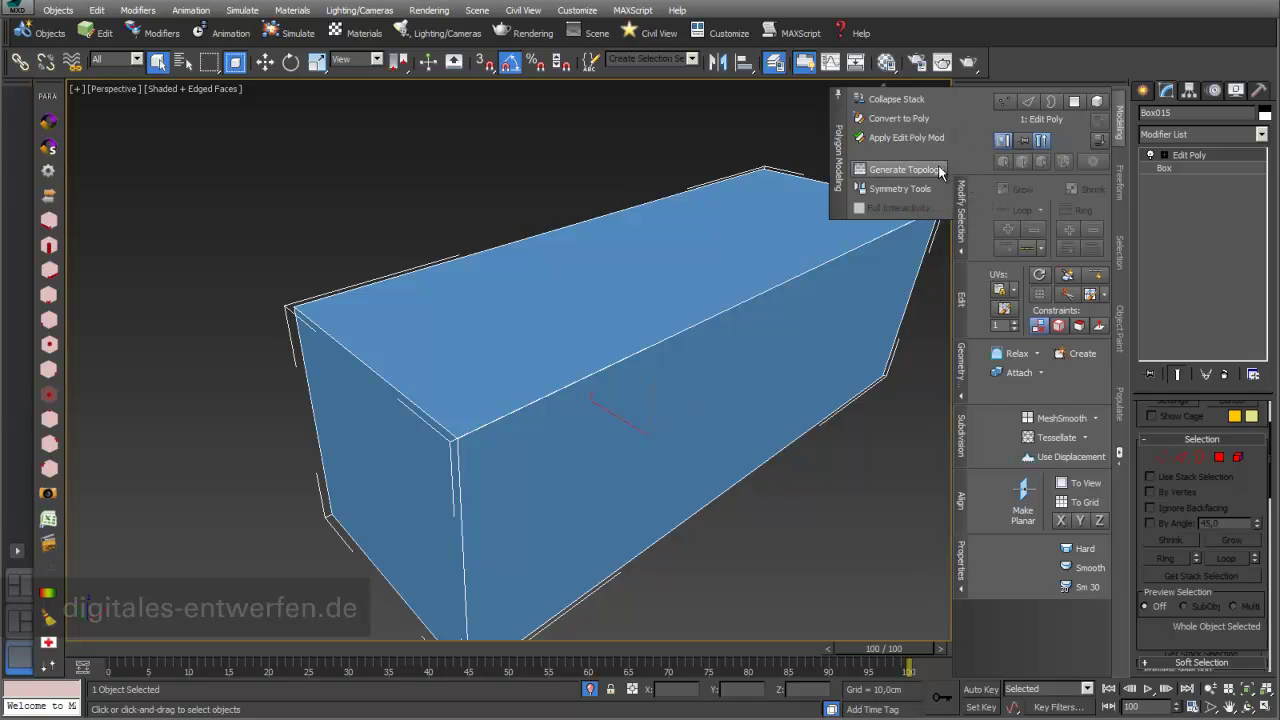
pyautogui.click(918, 170)
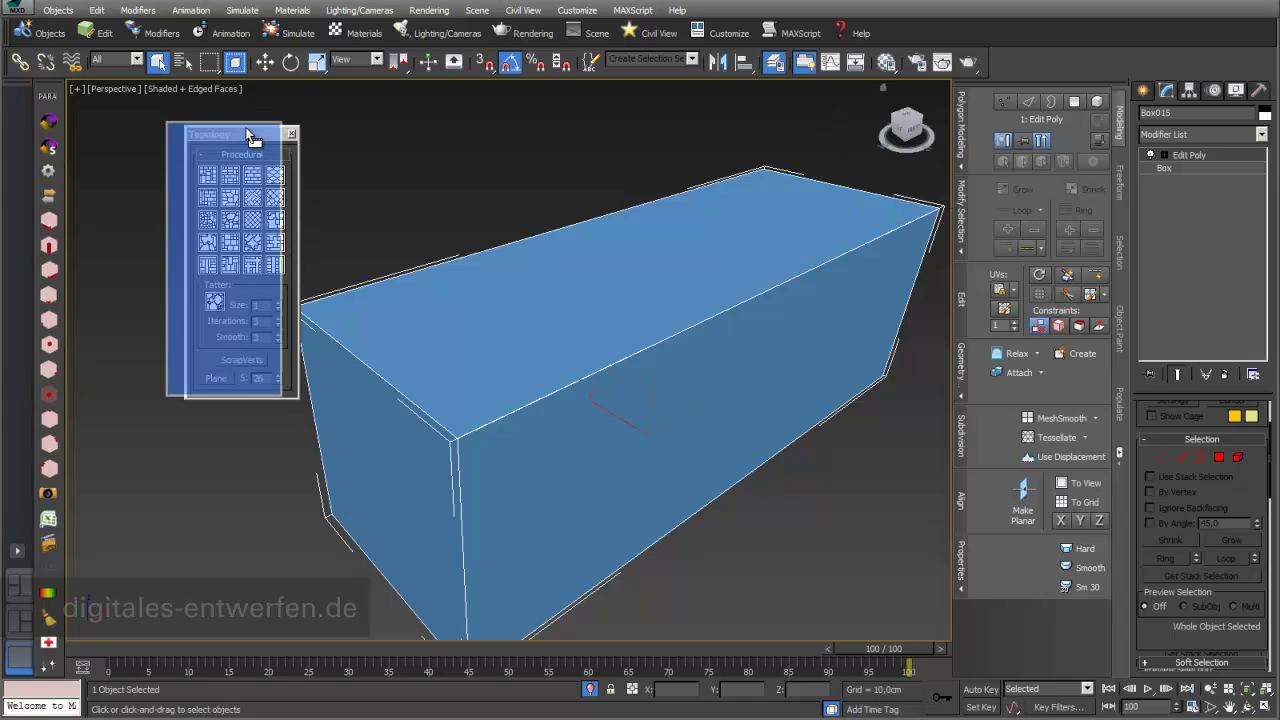
pyautogui.moveTo(251, 134); pyautogui.dragTo(231, 130)
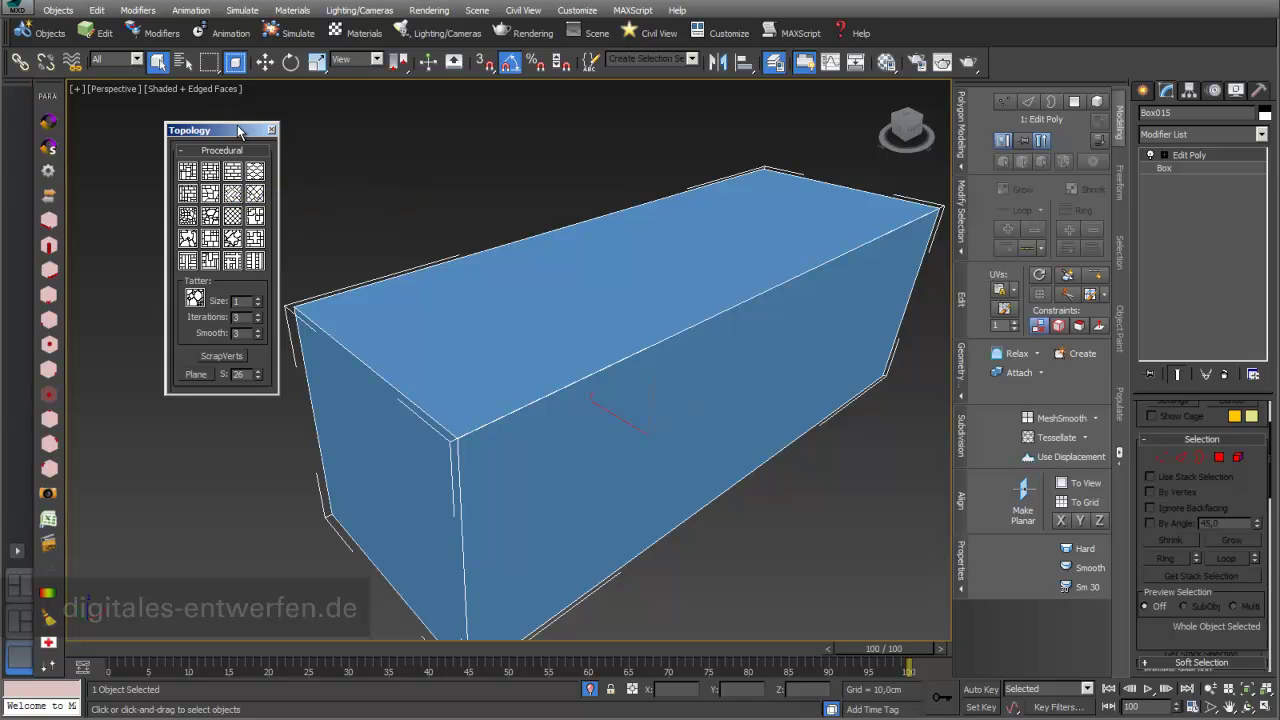
pyautogui.moveTo(242, 132); pyautogui.dragTo(219, 124)
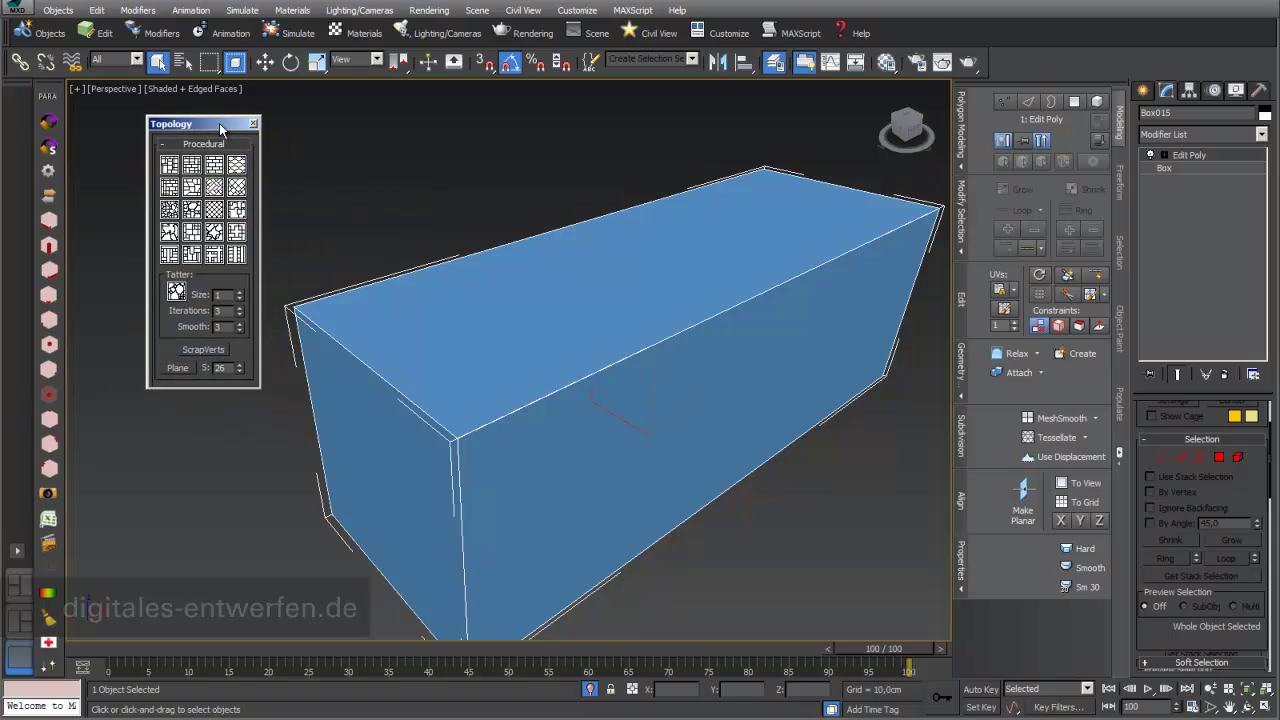
# Step: Try Edgedirection and another Procedural pattern, undo both, then show Box015's Box parameters
pyautogui.click(214, 210)
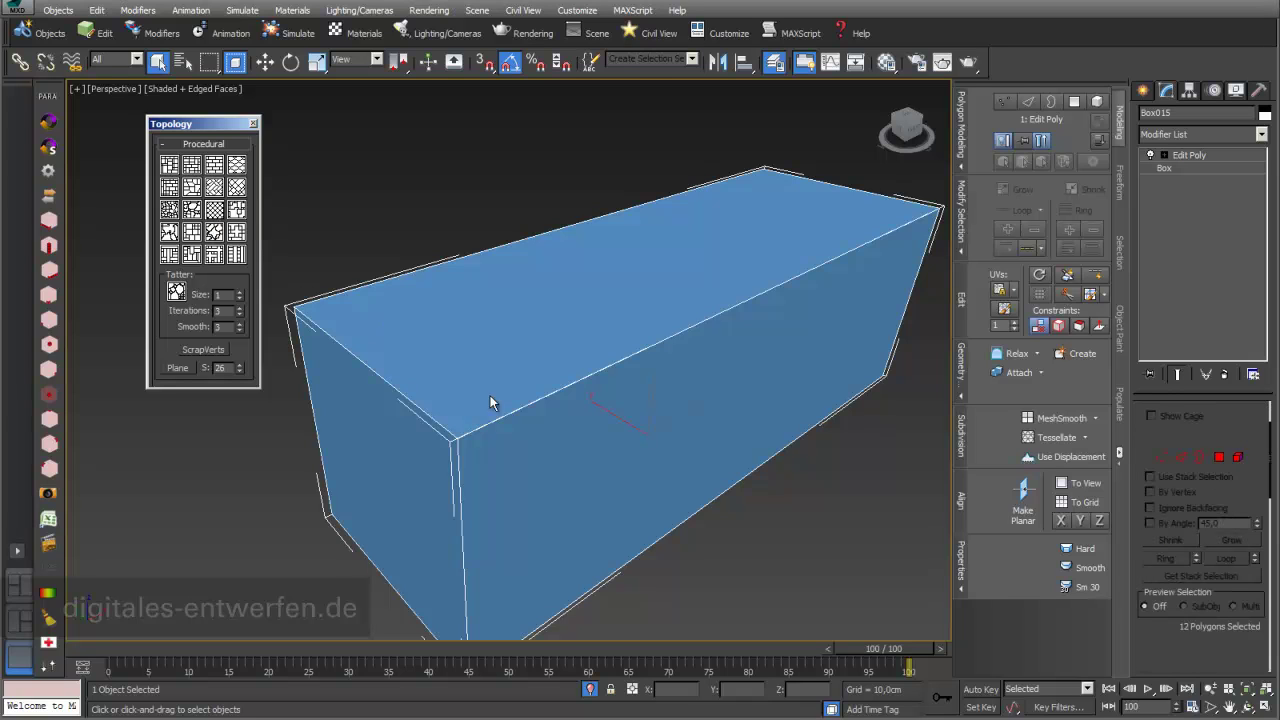
pyautogui.moveTo(678, 422); pyautogui.dragTo(599, 428, button='middle')
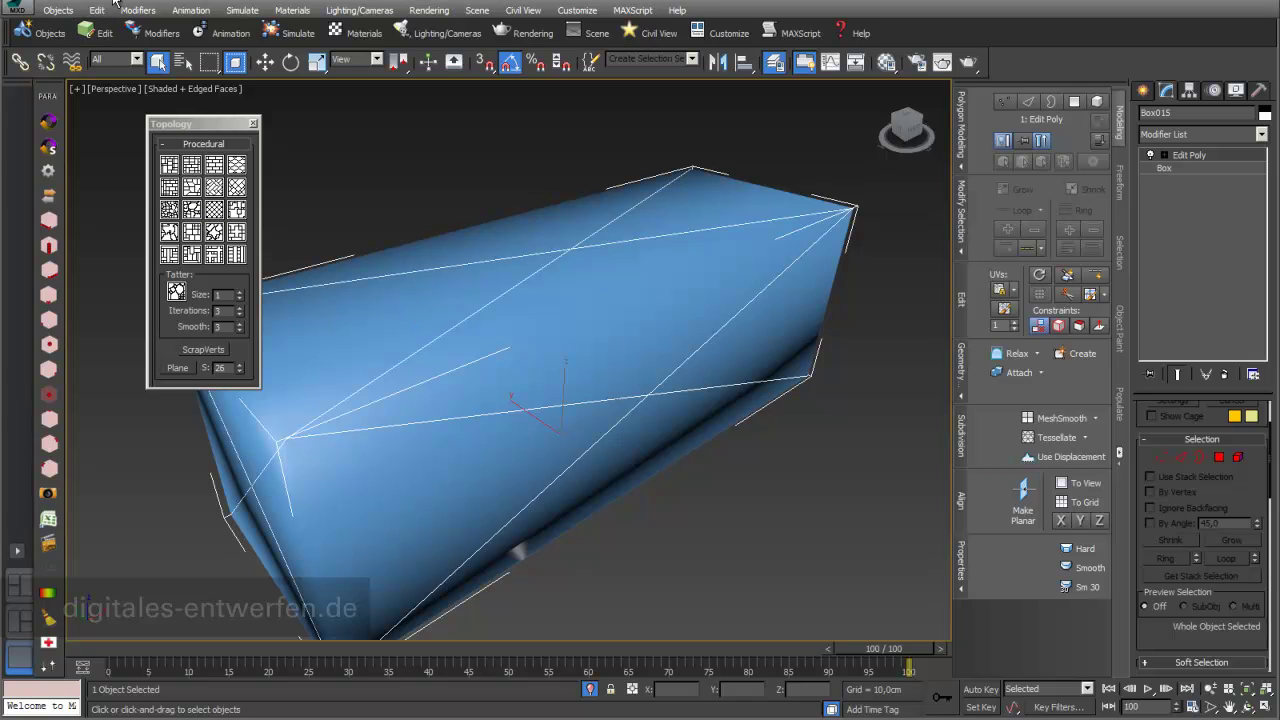
pyautogui.hotkey('ctrl', 'z')
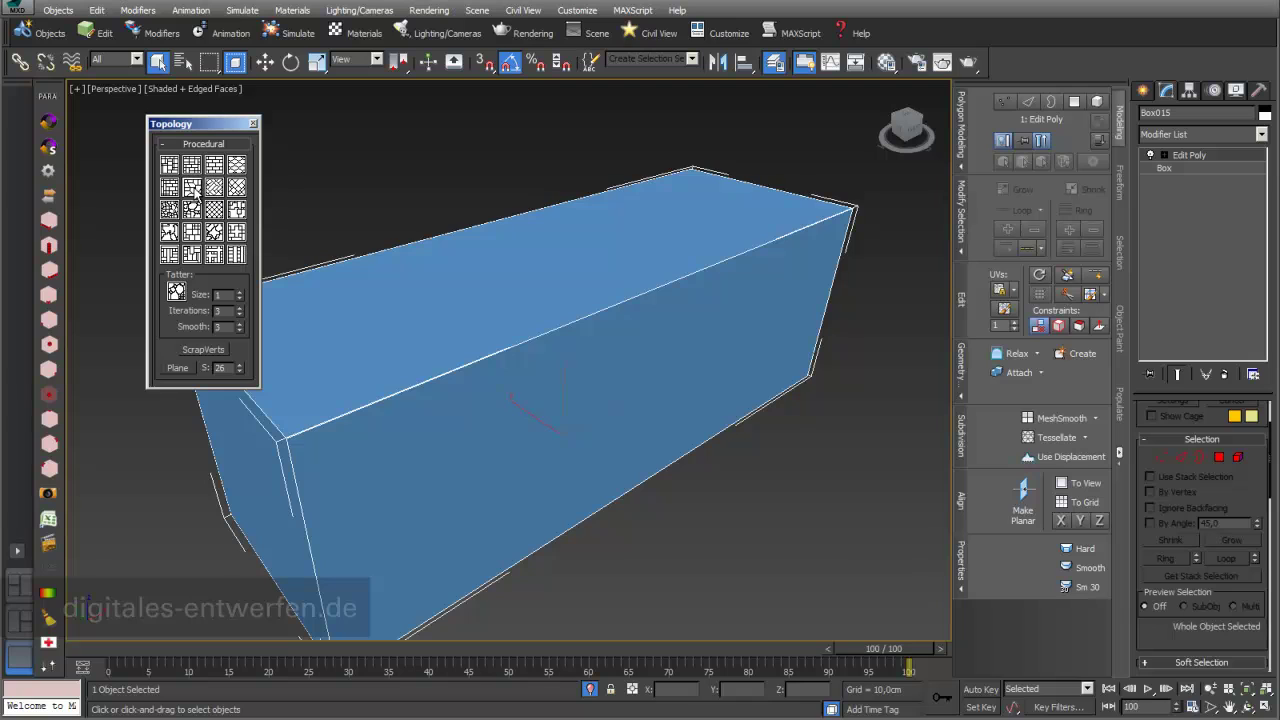
pyautogui.click(193, 193)
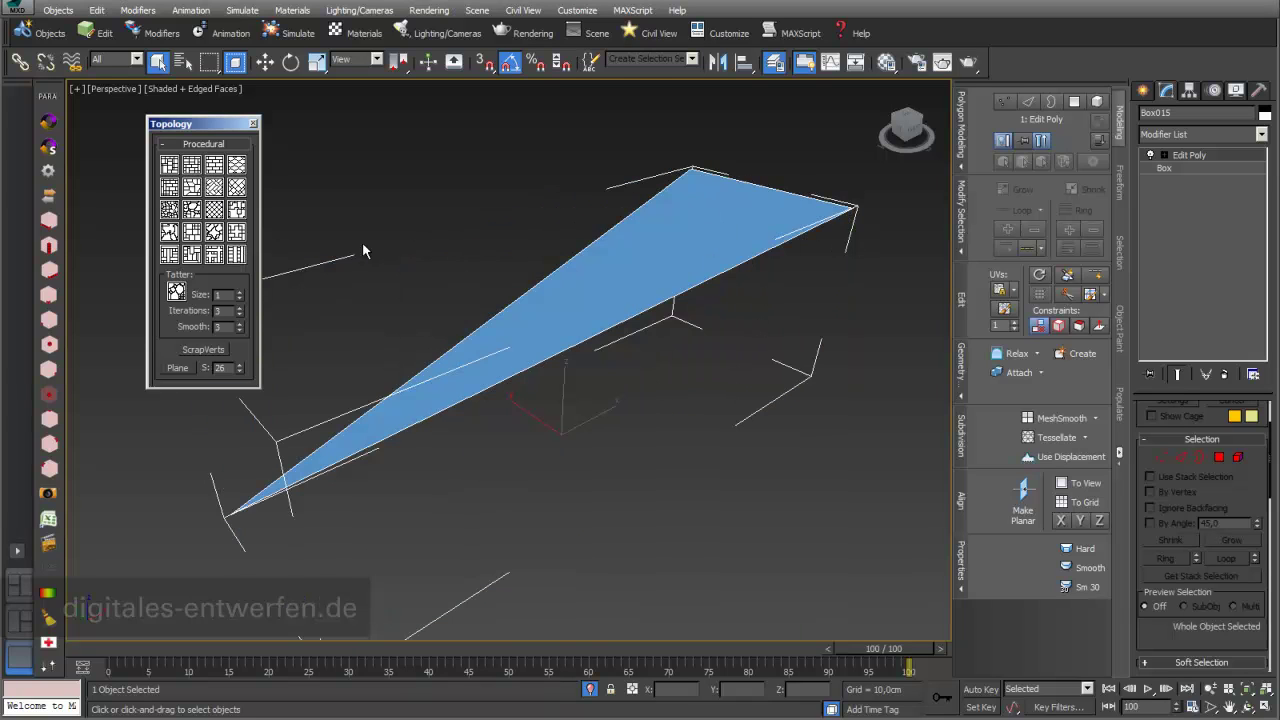
pyautogui.hotkey('ctrl', 'z')
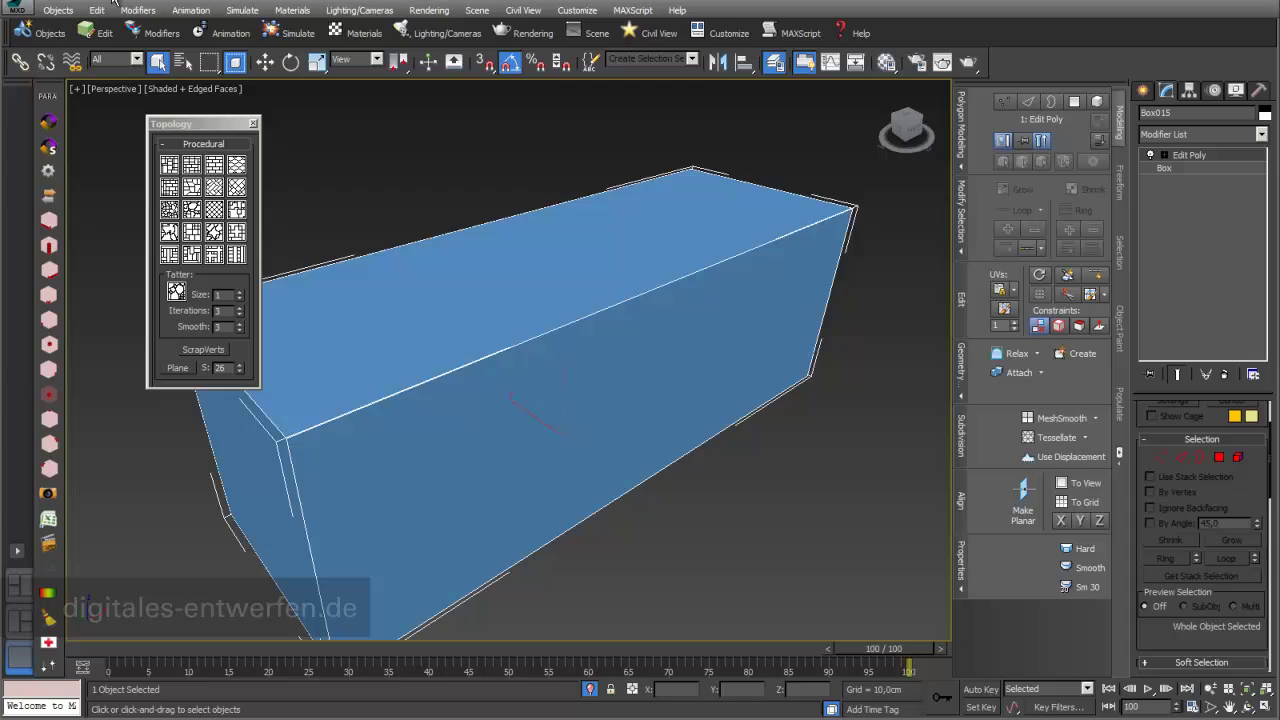
pyautogui.click(1166, 167)
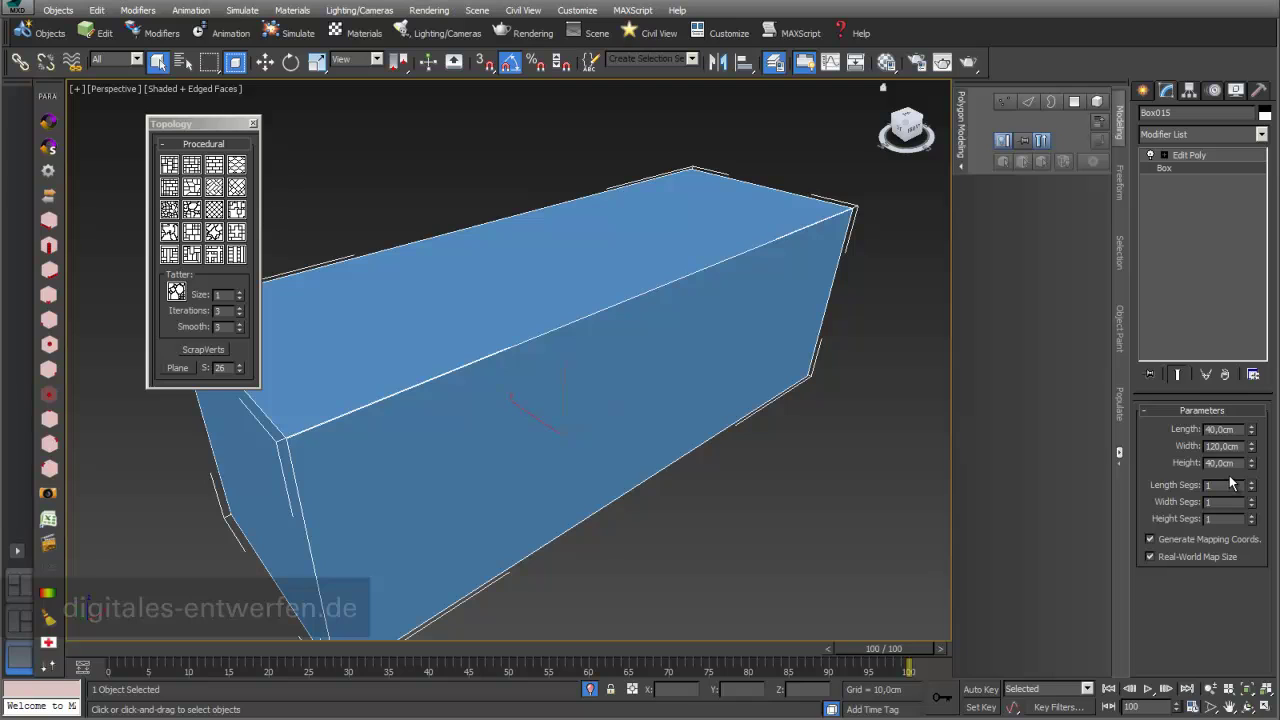
# Step: Give Box015 10 length, 25 width and 10 height segments
pyautogui.press('Return')
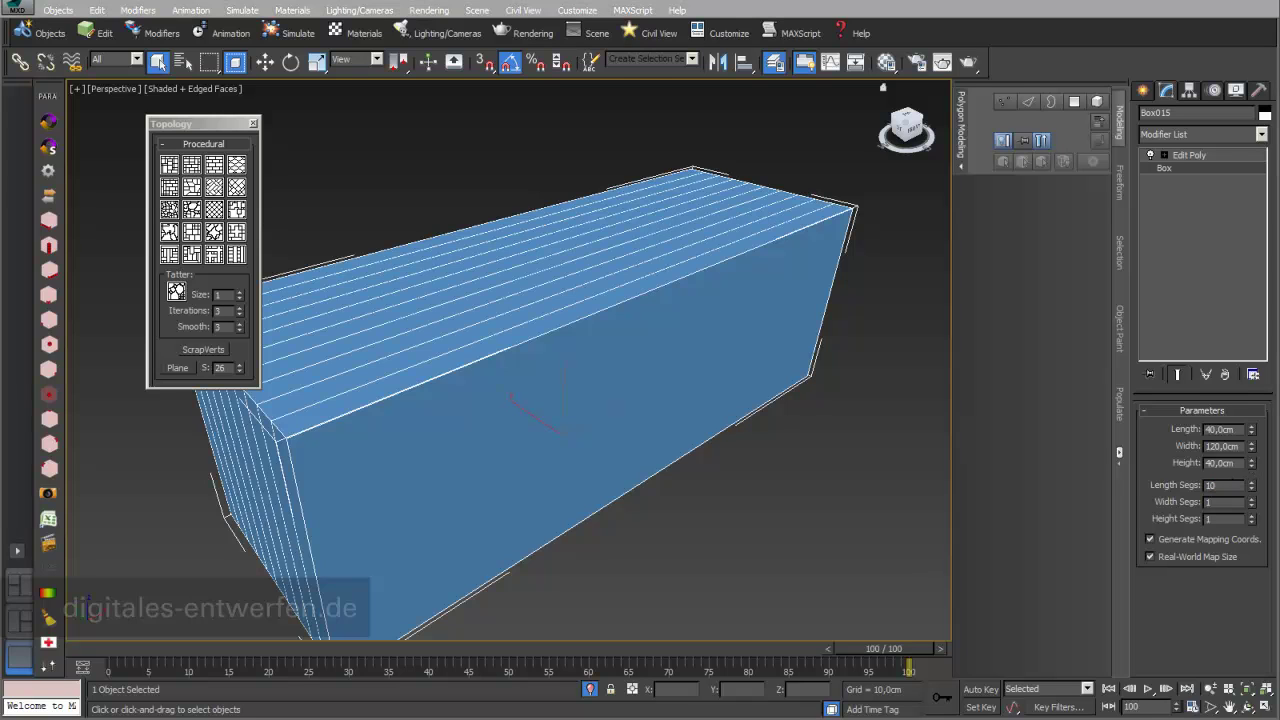
pyautogui.write('1')
pyautogui.press('Return')
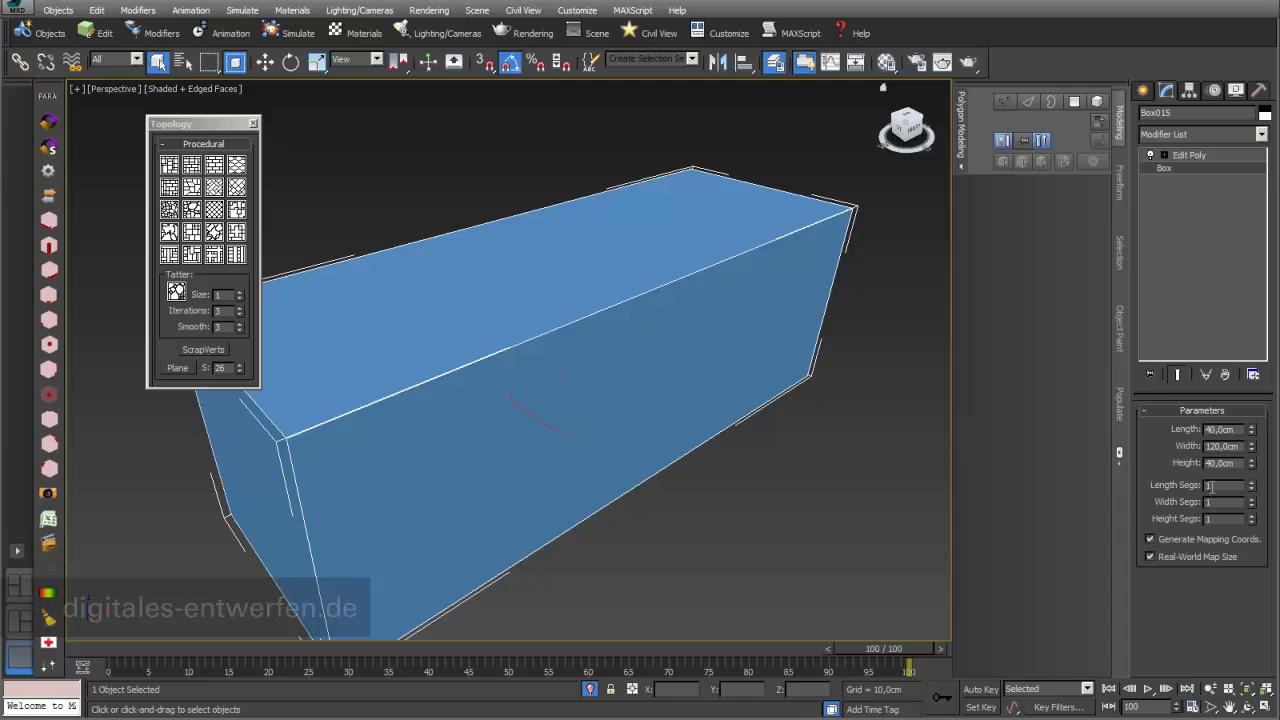
pyautogui.write('0')
pyautogui.press('Tab')
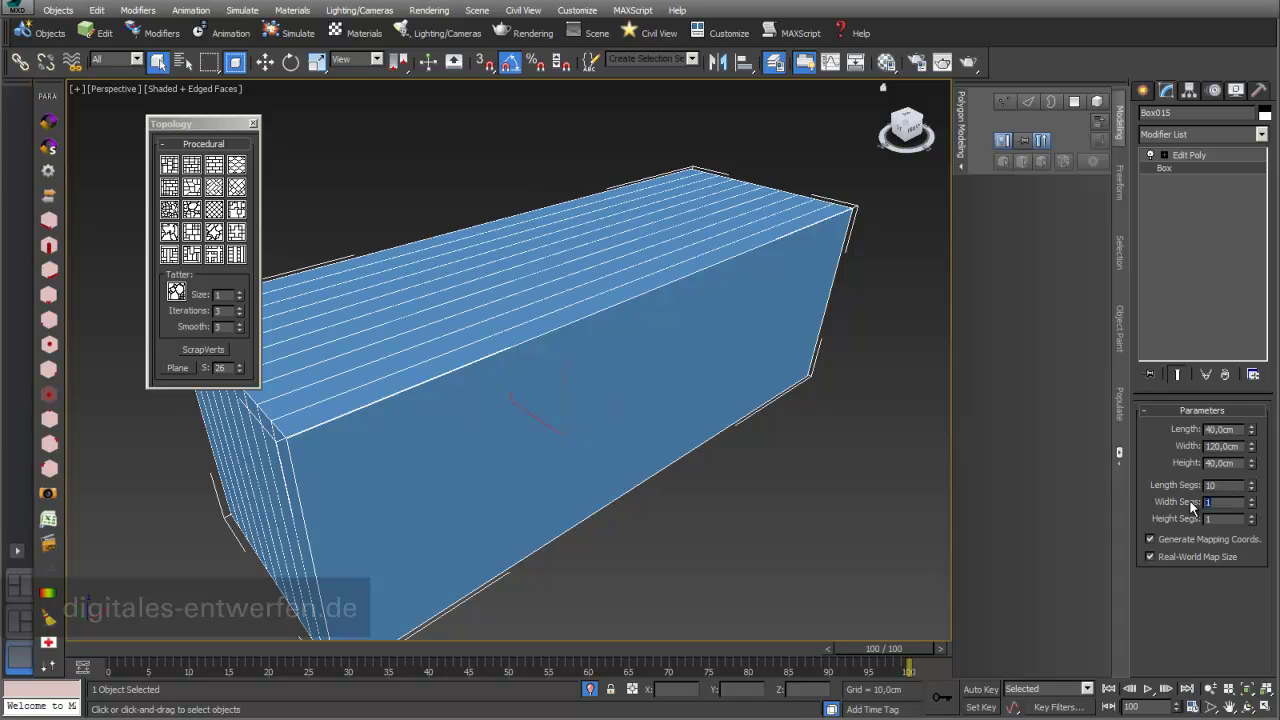
pyautogui.write('25')
pyautogui.press('Return')
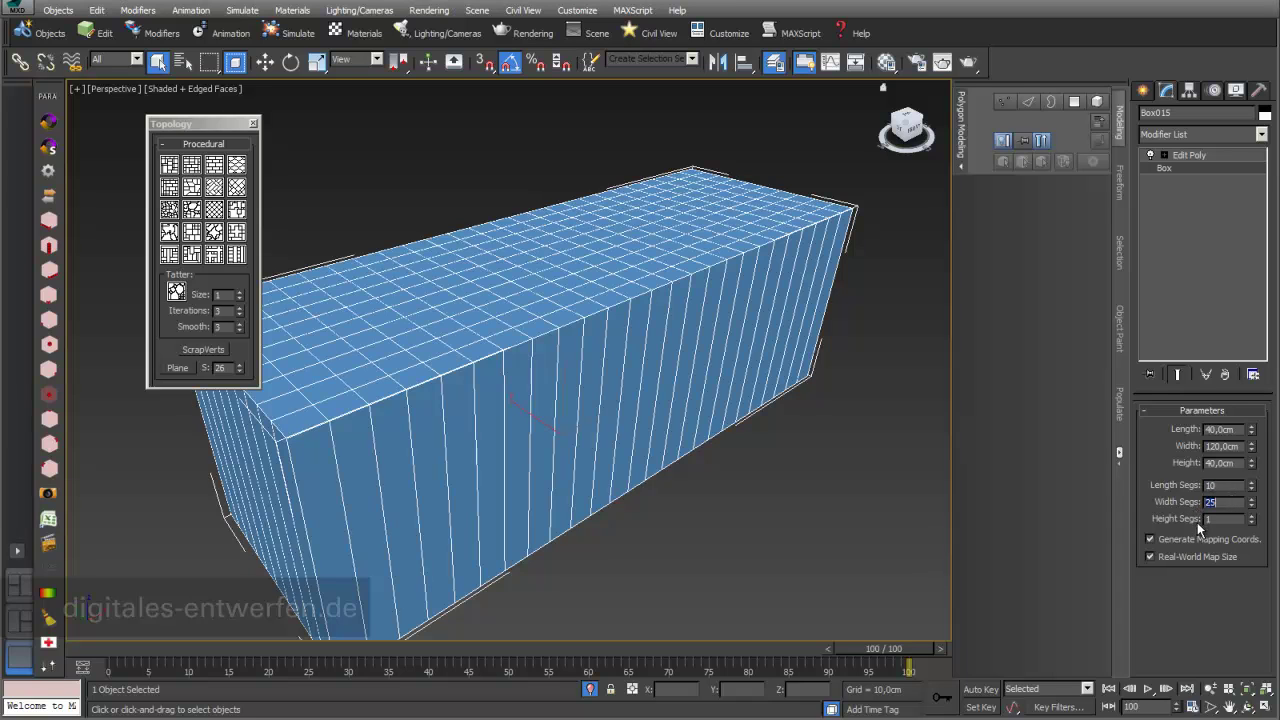
pyautogui.write('0')
pyautogui.press('Return')
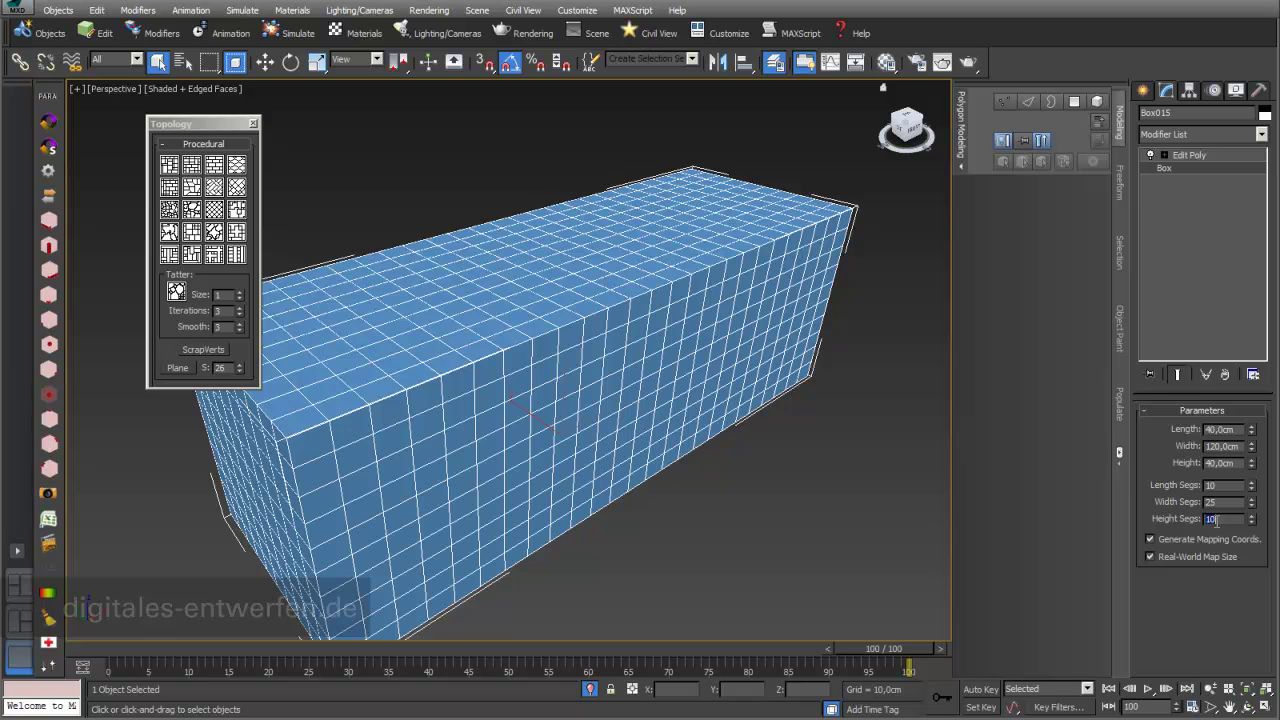
pyautogui.keyDown('alt'); pyautogui.moveTo(555, 362); pyautogui.dragTo(565, 371, button='middle'); pyautogui.keyUp('alt')
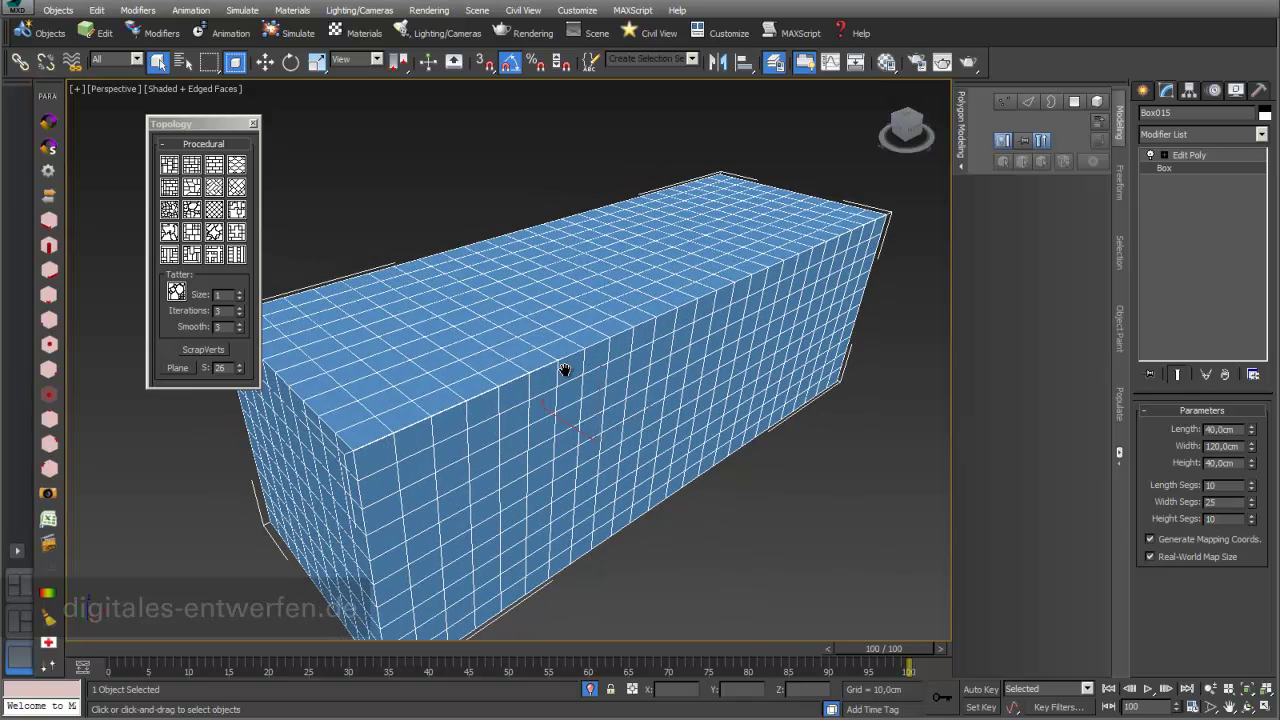
# Step: At the Edit Poly level, apply Edgedirection and further patterns for a staggered diagonal edge flow
pyautogui.click(1183, 156)
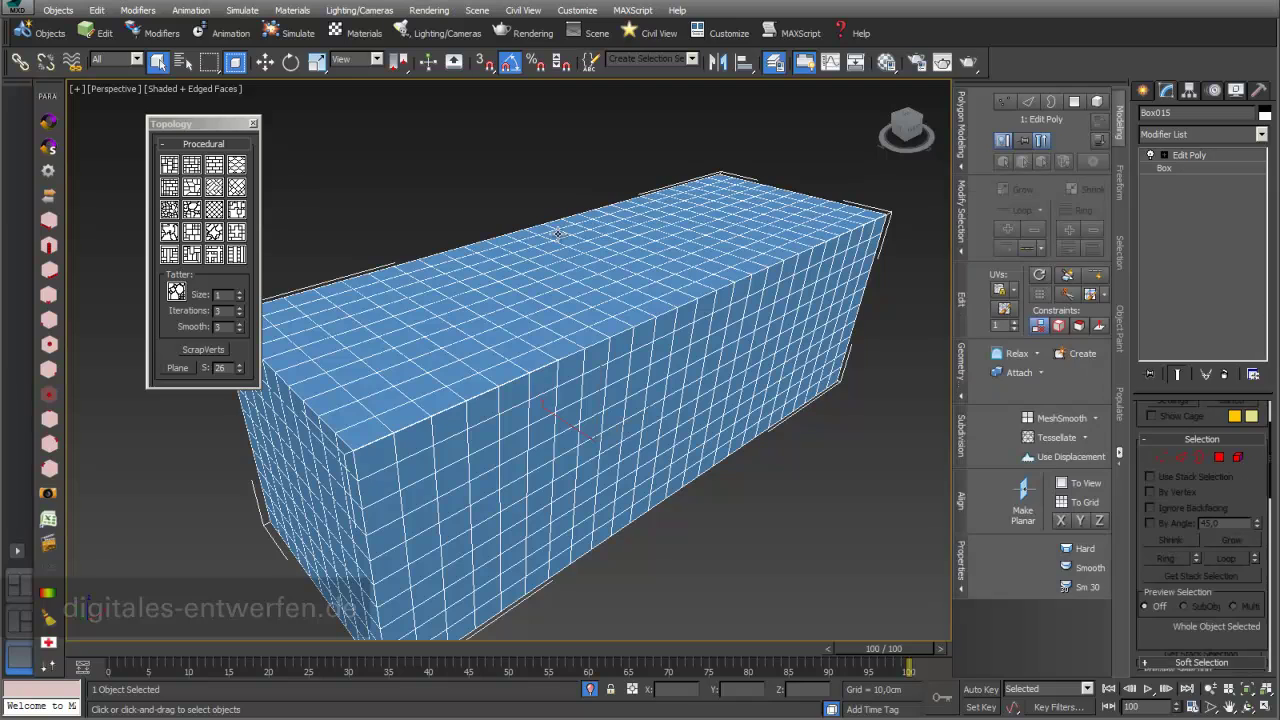
pyautogui.click(214, 210)
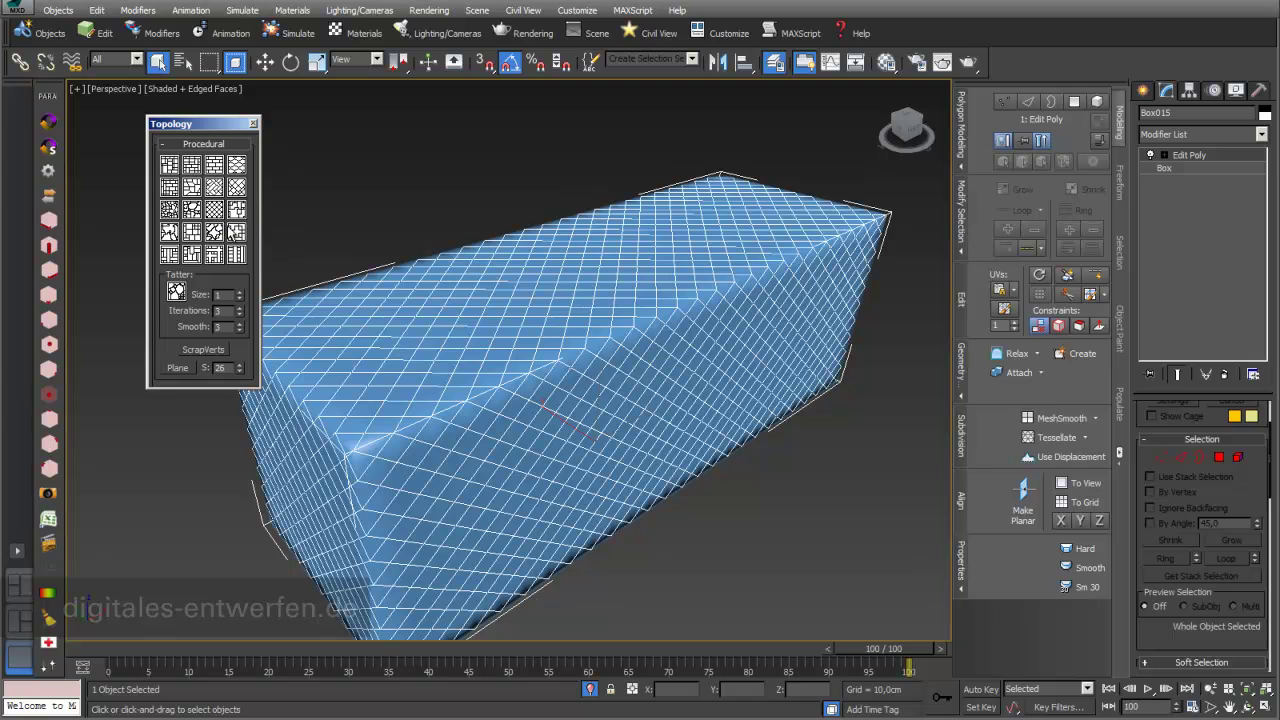
pyautogui.click(490, 386)
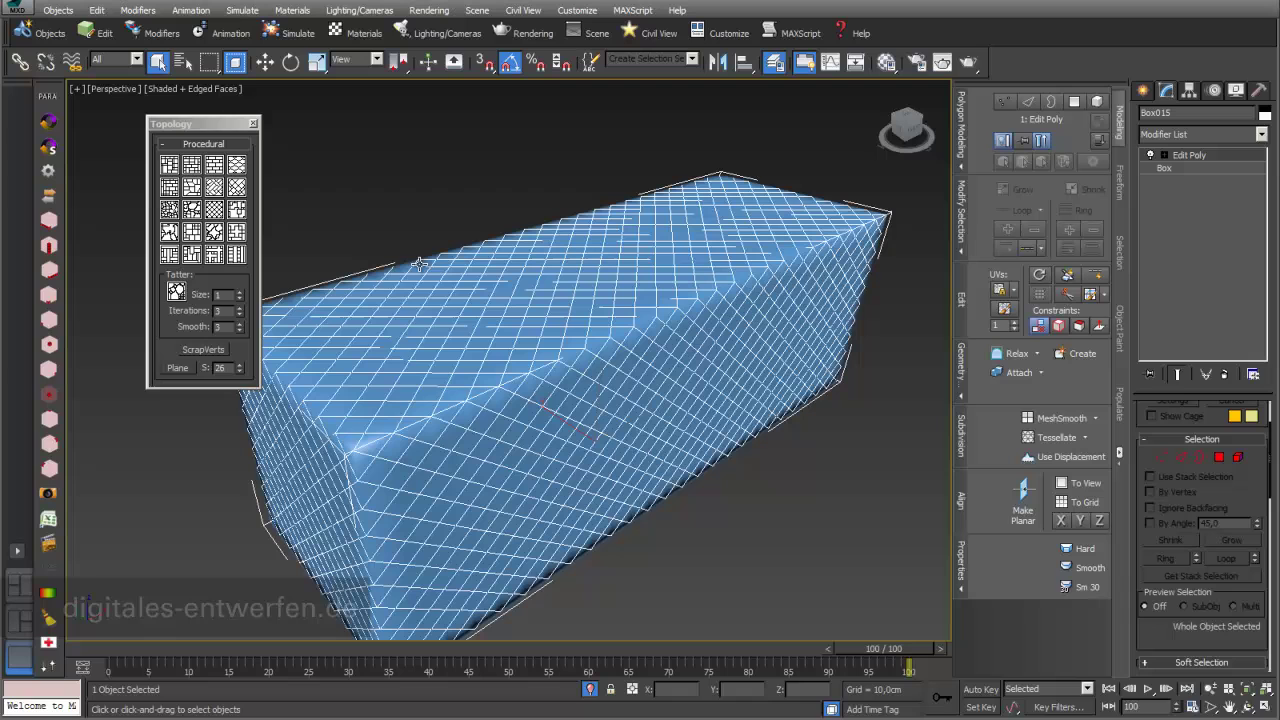
pyautogui.click(403, 429)
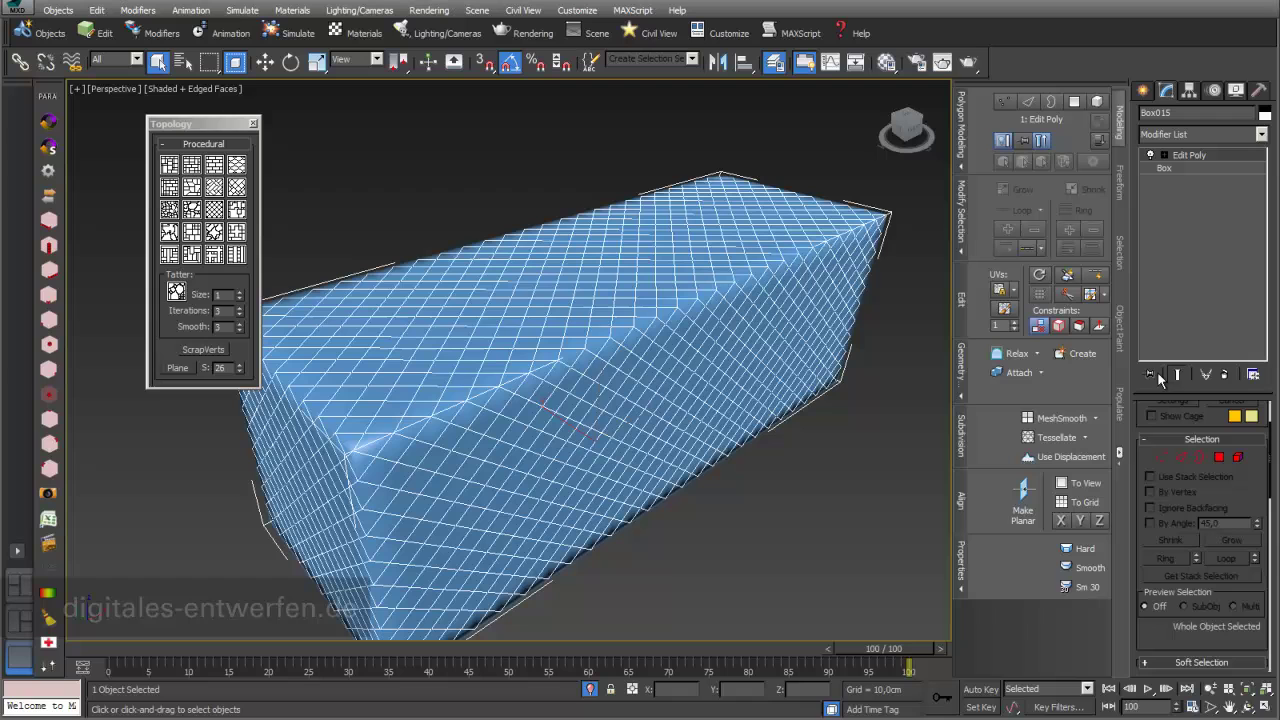
# Step: Collapse and re-expand the modeling tool strip and adjust the viewport
pyautogui.click(1120, 454)
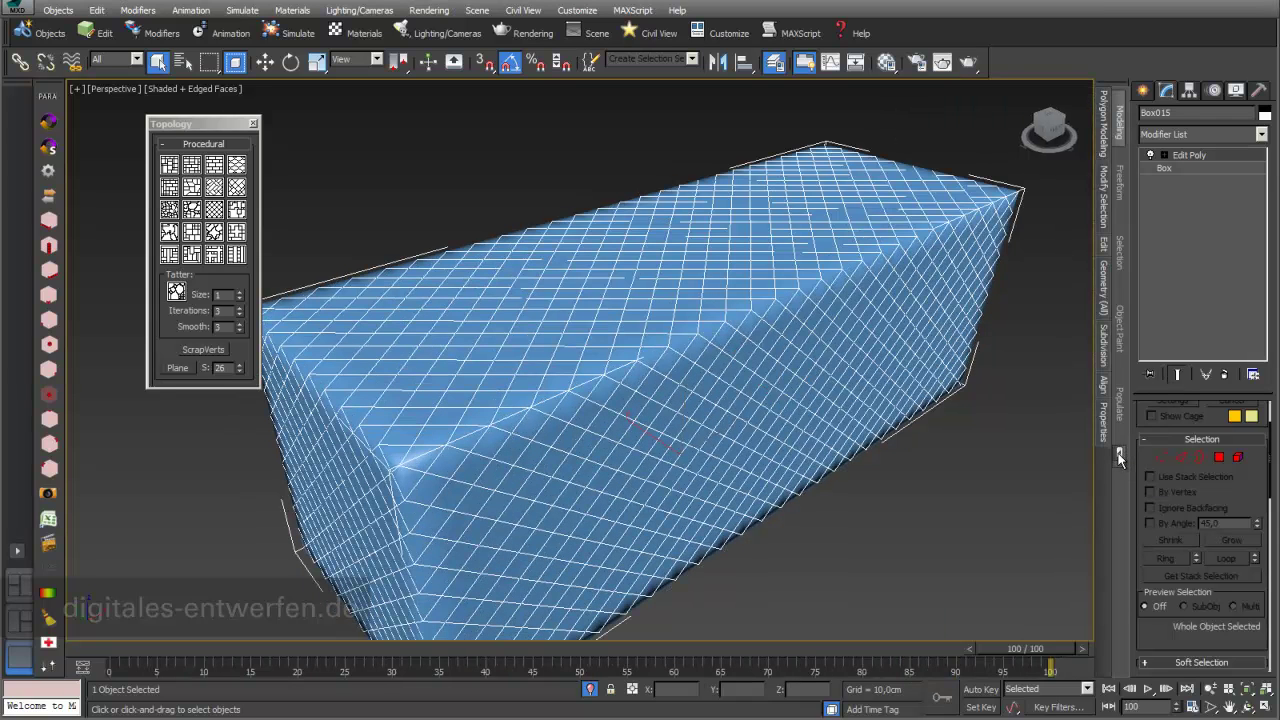
pyautogui.click(1119, 455)
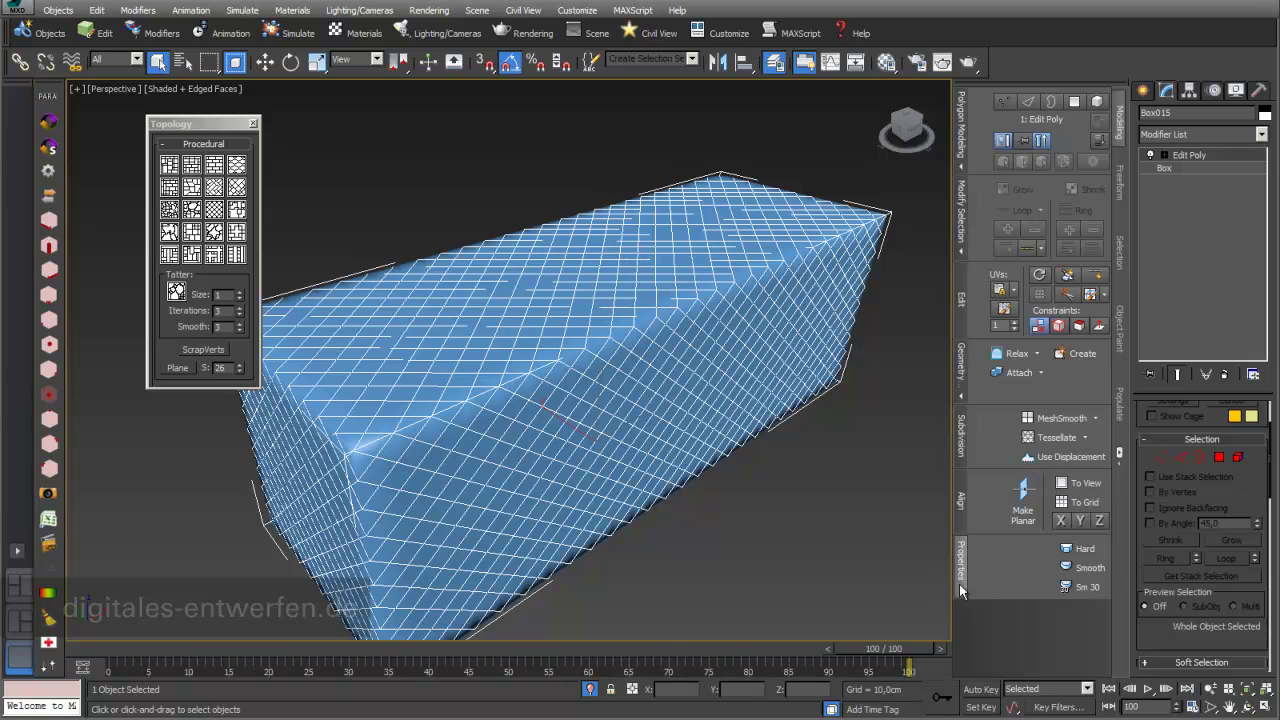
pyautogui.click(1086, 552)
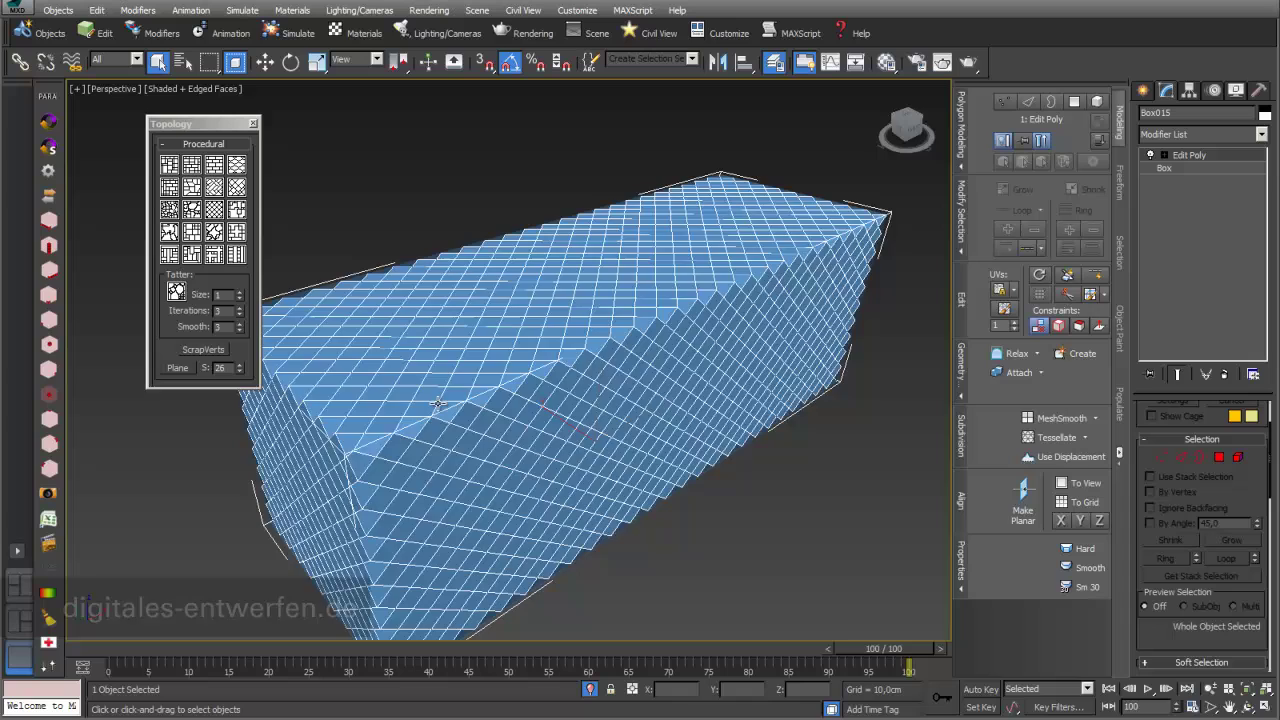
pyautogui.scroll(5, 437, 404)
pyautogui.scroll(-5, 489, 403)
# Step: Reselect the box and undo the two topology changes to restore the square grid
pyautogui.moveTo(489, 403); pyautogui.dragTo(440, 392, button='middle')
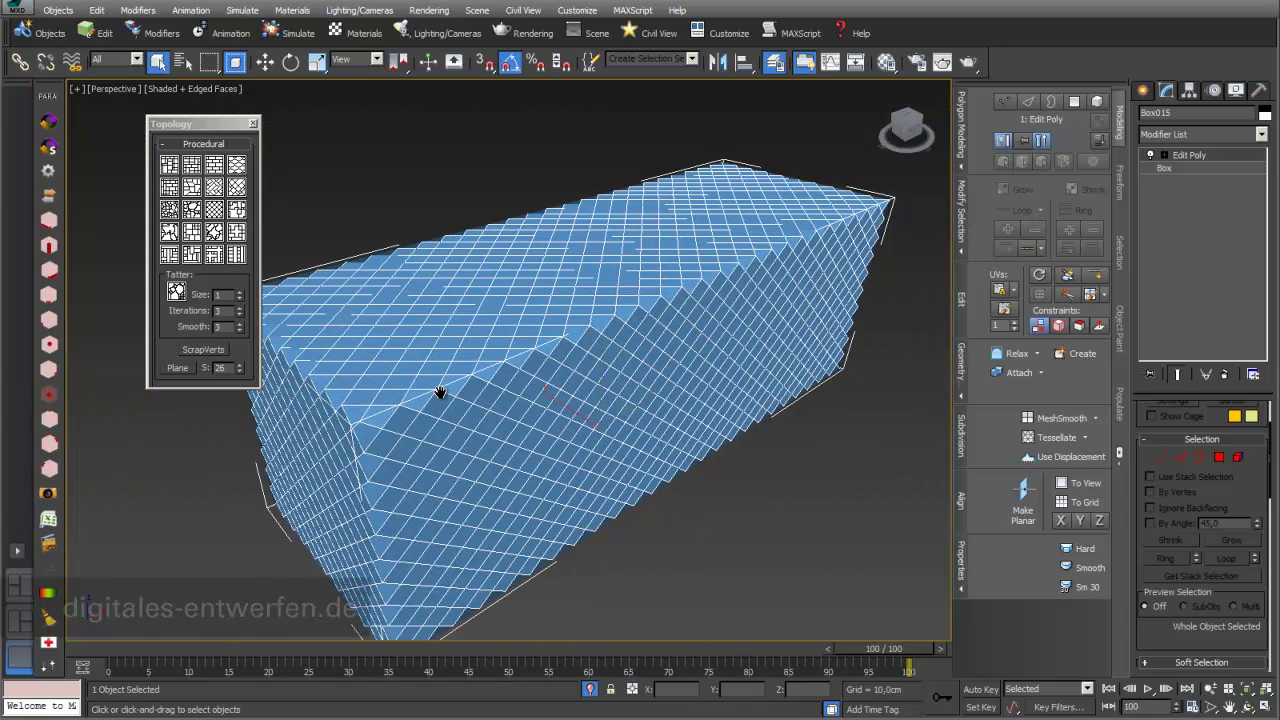
pyautogui.click(709, 506)
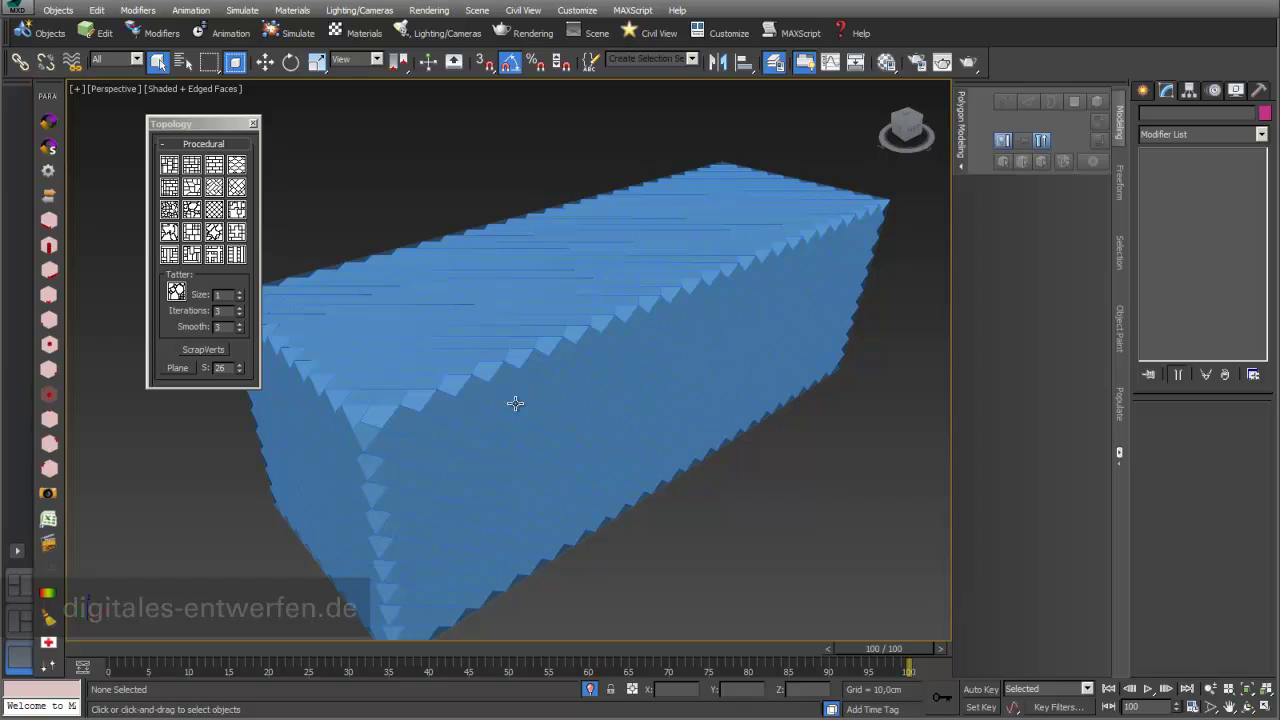
pyautogui.click(630, 420)
pyautogui.scroll(5, 500, 380)
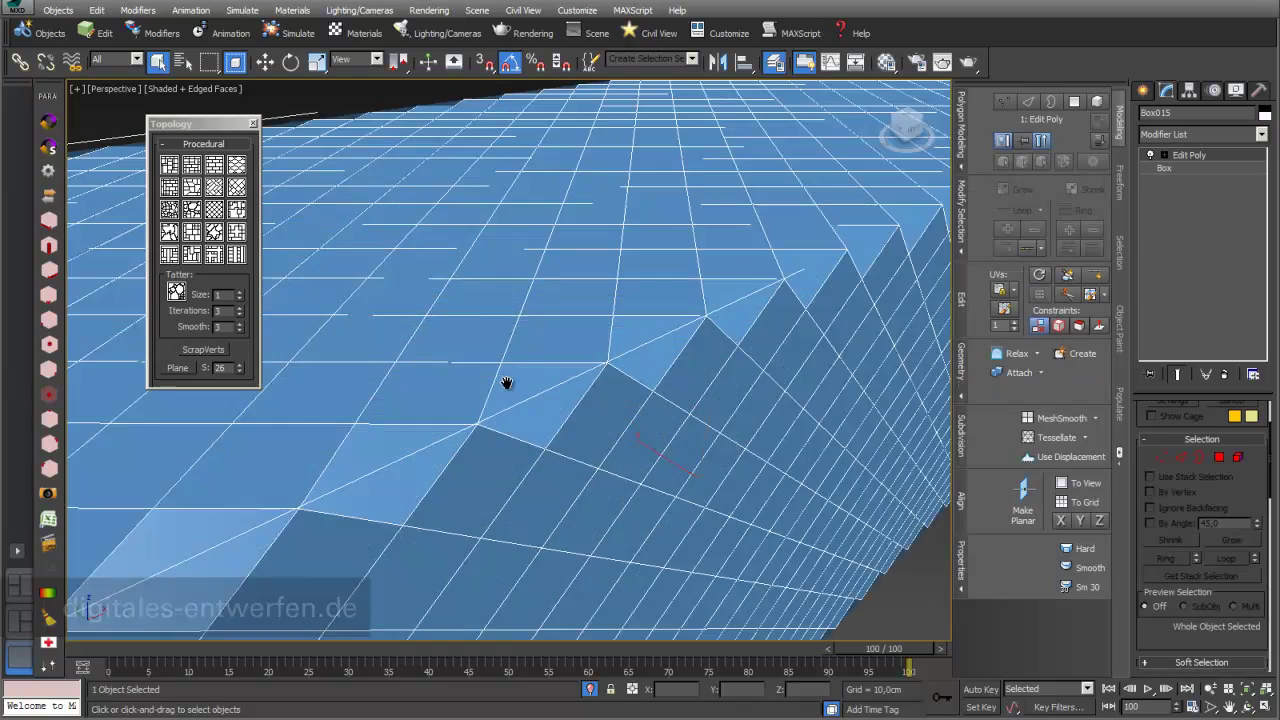
pyautogui.scroll(-8, 560, 365)
pyautogui.scroll(8, 563, 357)
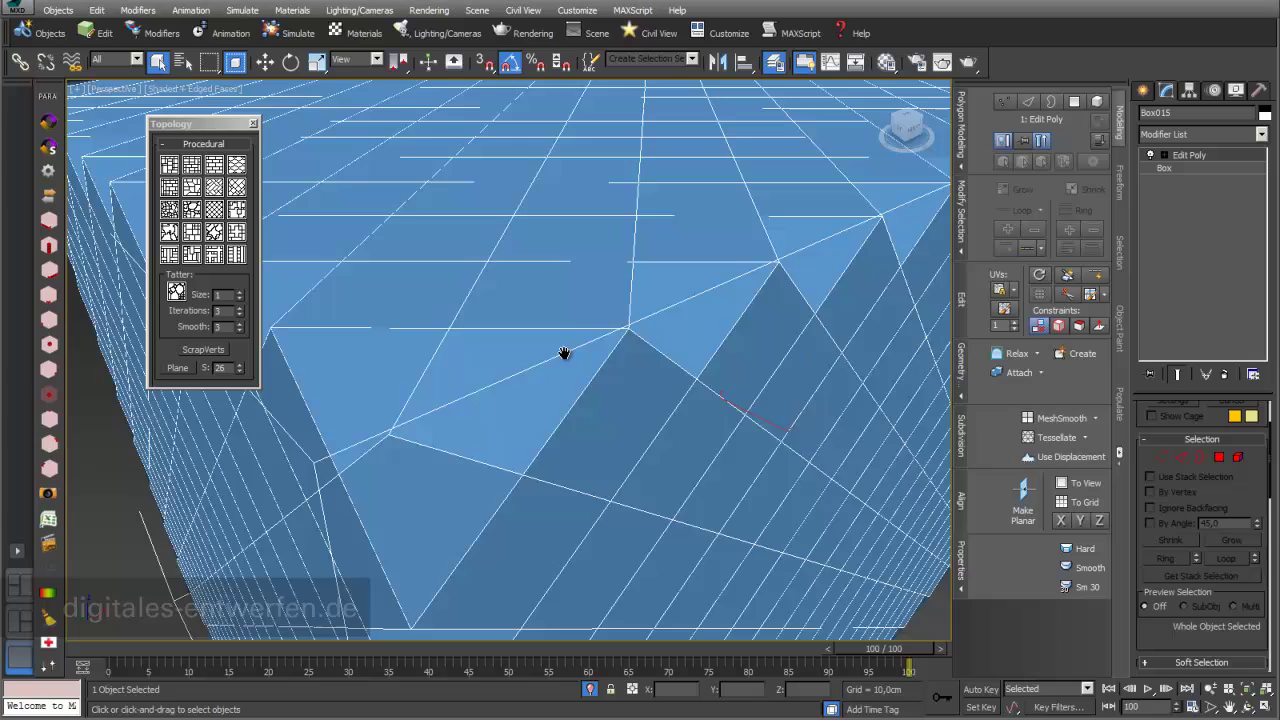
pyautogui.scroll(-8, 564, 355)
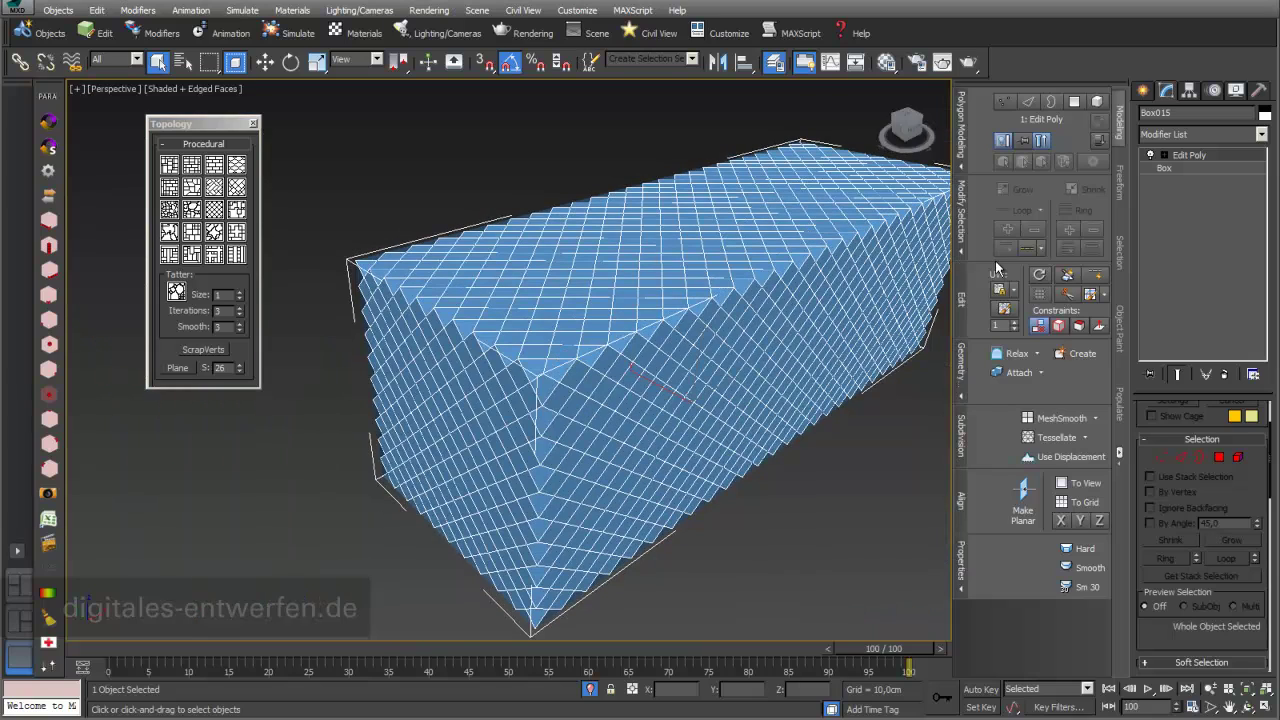
pyautogui.moveTo(754, 299); pyautogui.dragTo(702, 320, button='middle')
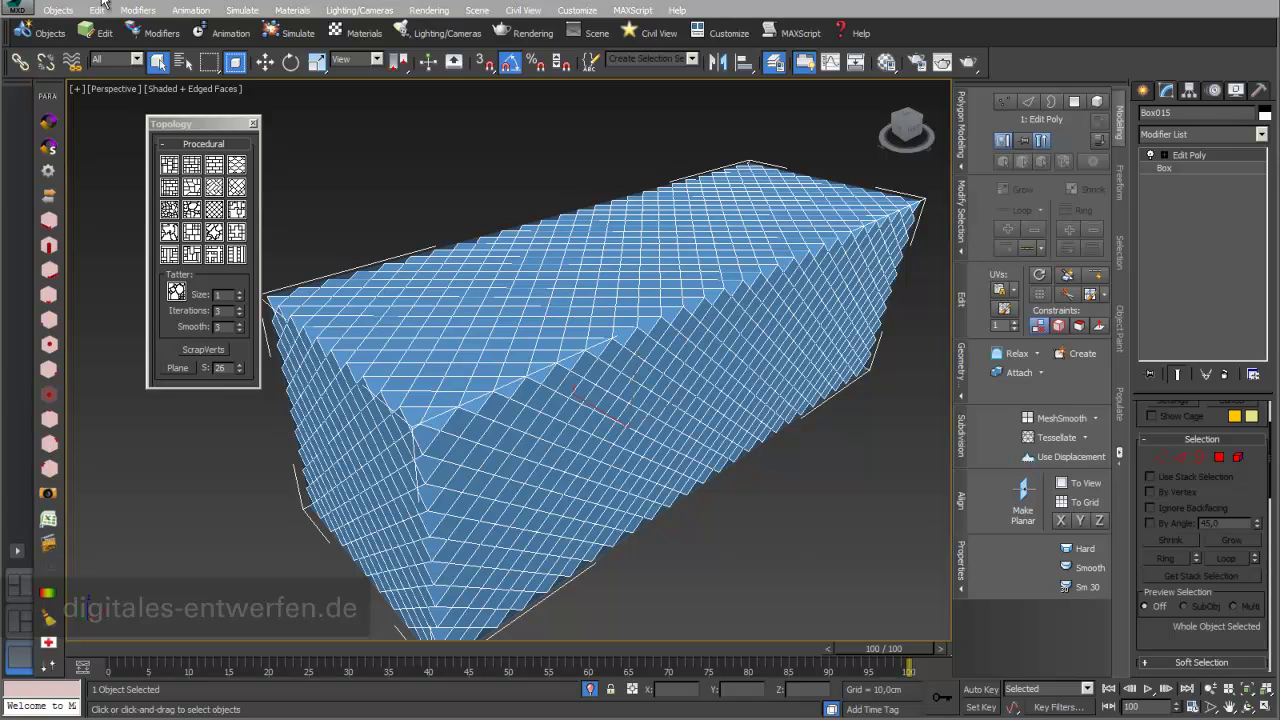
pyautogui.hotkey('ctrl', 'z')
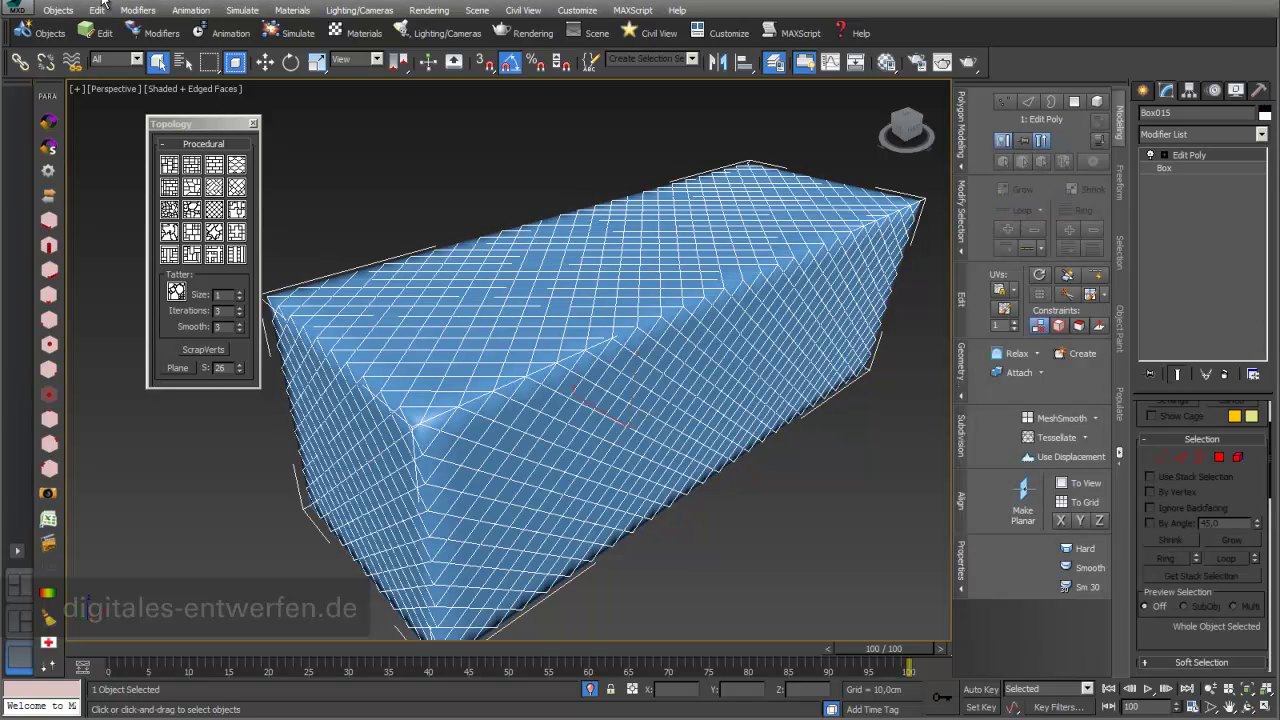
pyautogui.hotkey('ctrl', 'z')
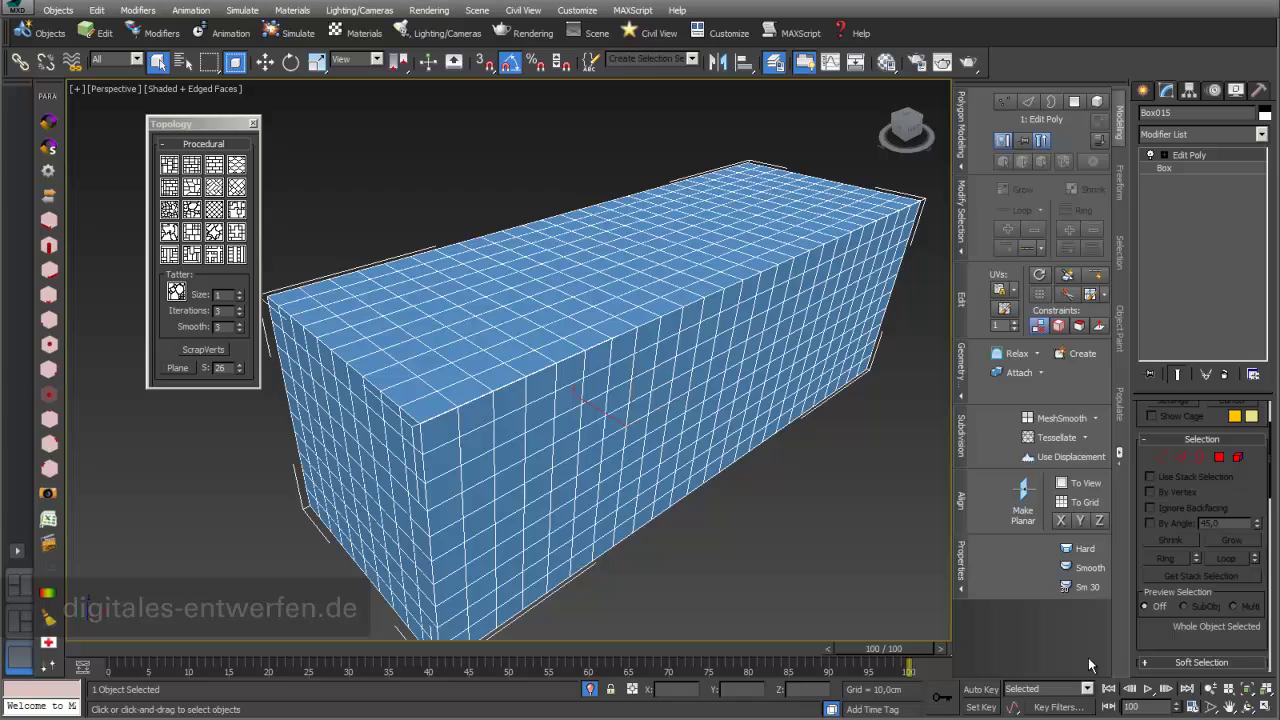
# Step: Enter Edit Poly's Polygon sub-object level and briefly orbit the viewport
pyautogui.click(1163, 156)
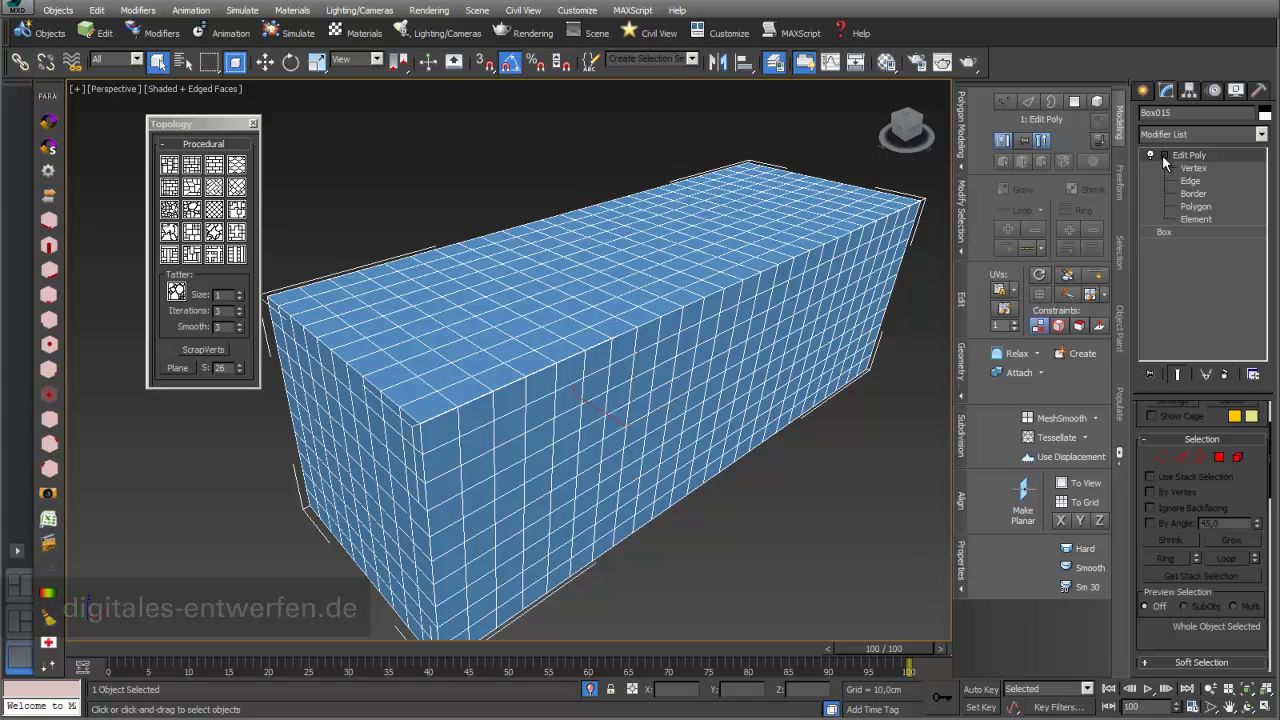
pyautogui.click(1206, 207)
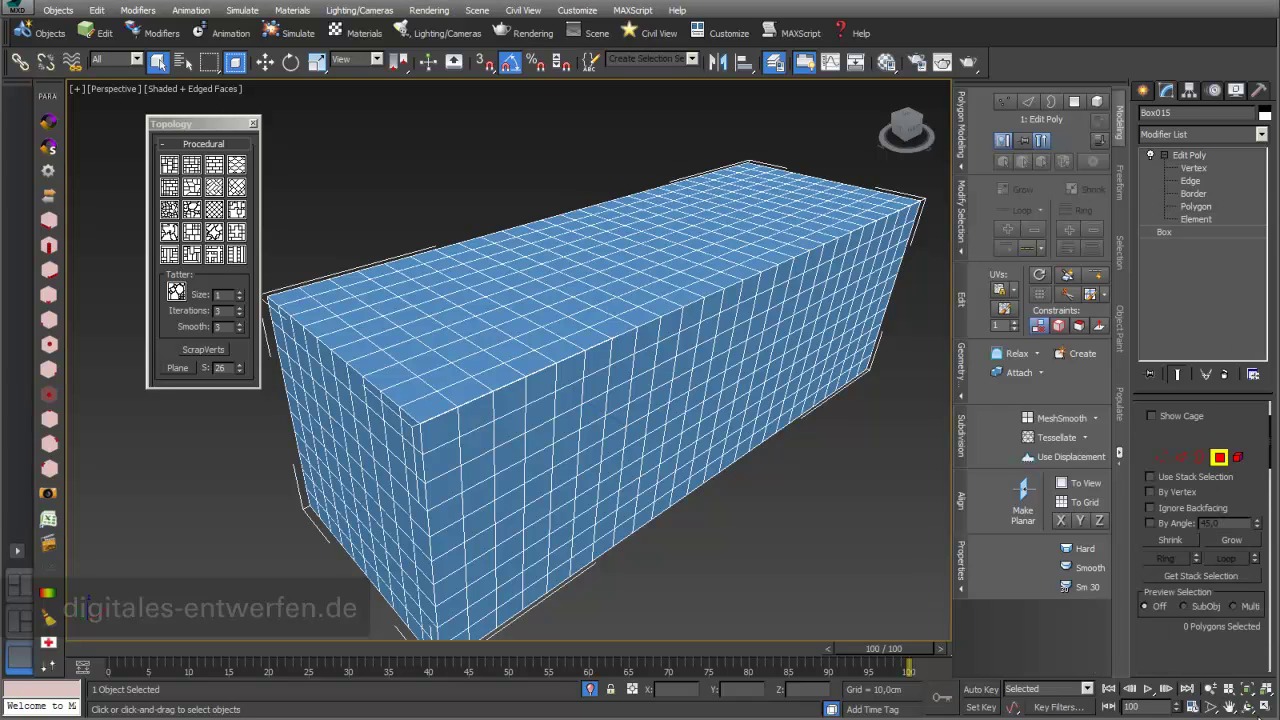
pyautogui.click(1248, 712)
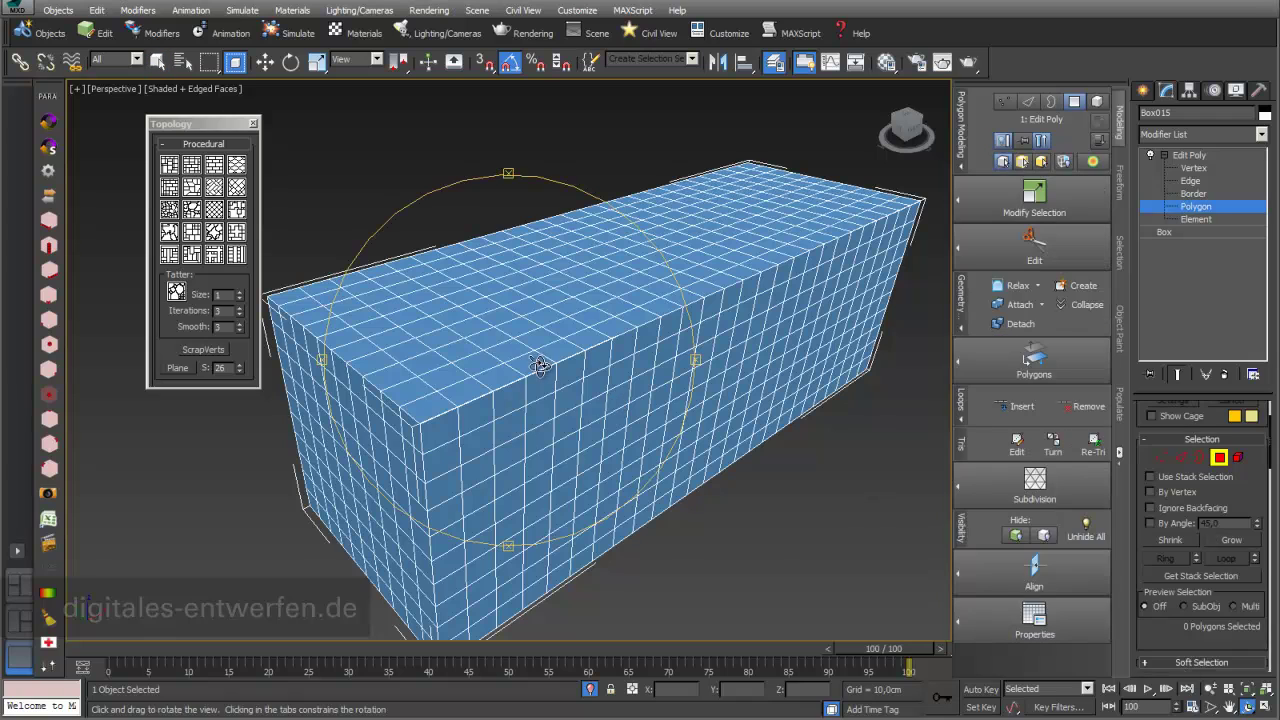
pyautogui.moveTo(543, 366); pyautogui.dragTo(580, 378)
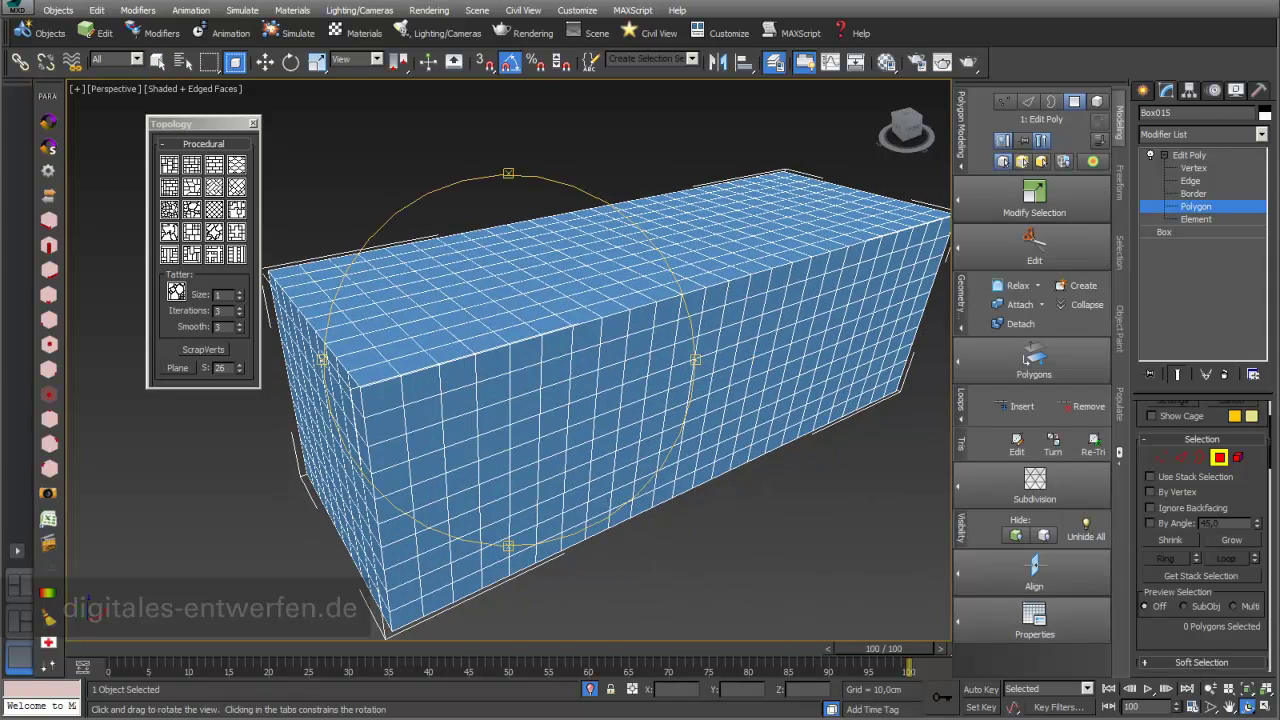
pyautogui.press('Escape')
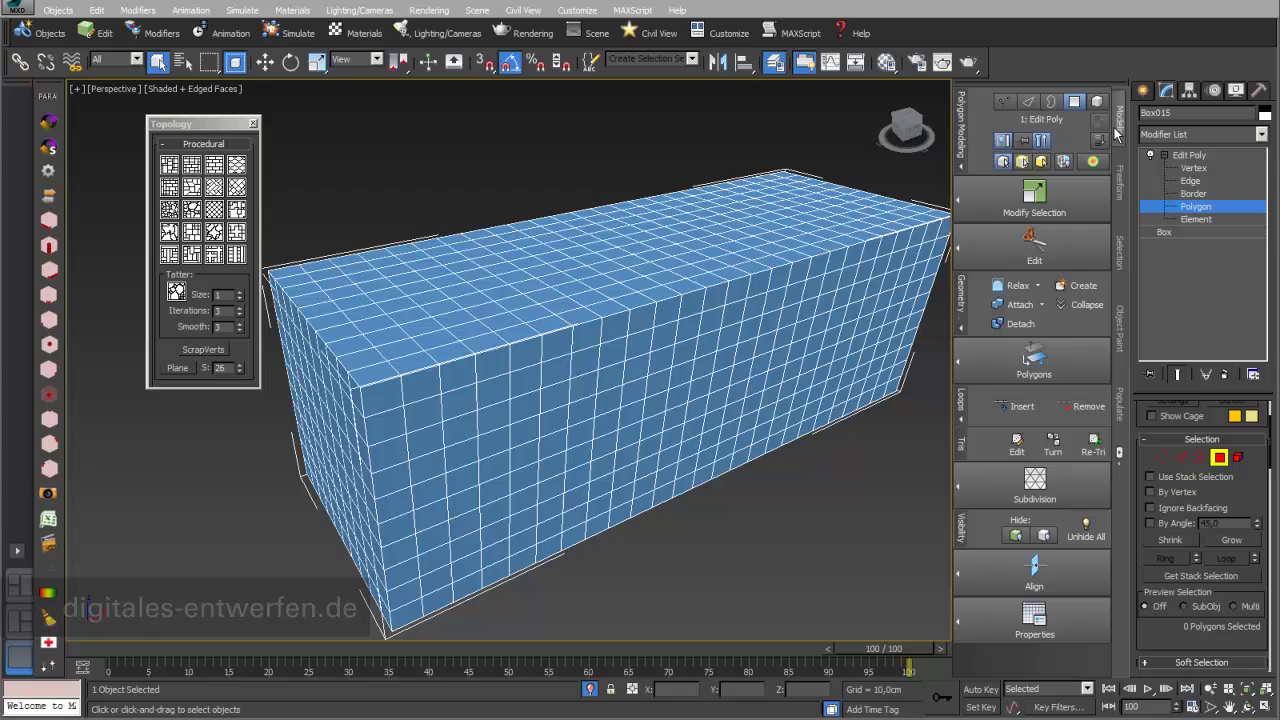
# Step: Use Select By Half, trying Y and Z, then select the 612-polygon X-axis half
pyautogui.click(1121, 255)
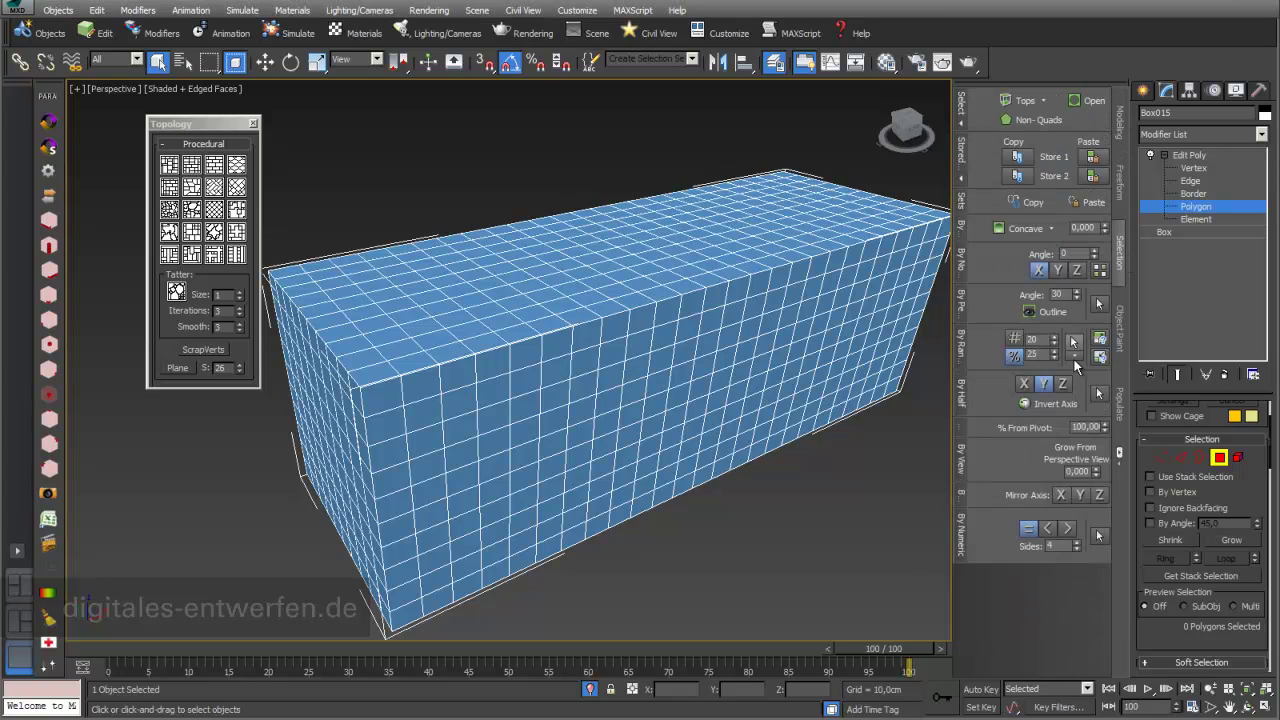
pyautogui.click(1023, 386)
pyautogui.click(1099, 394)
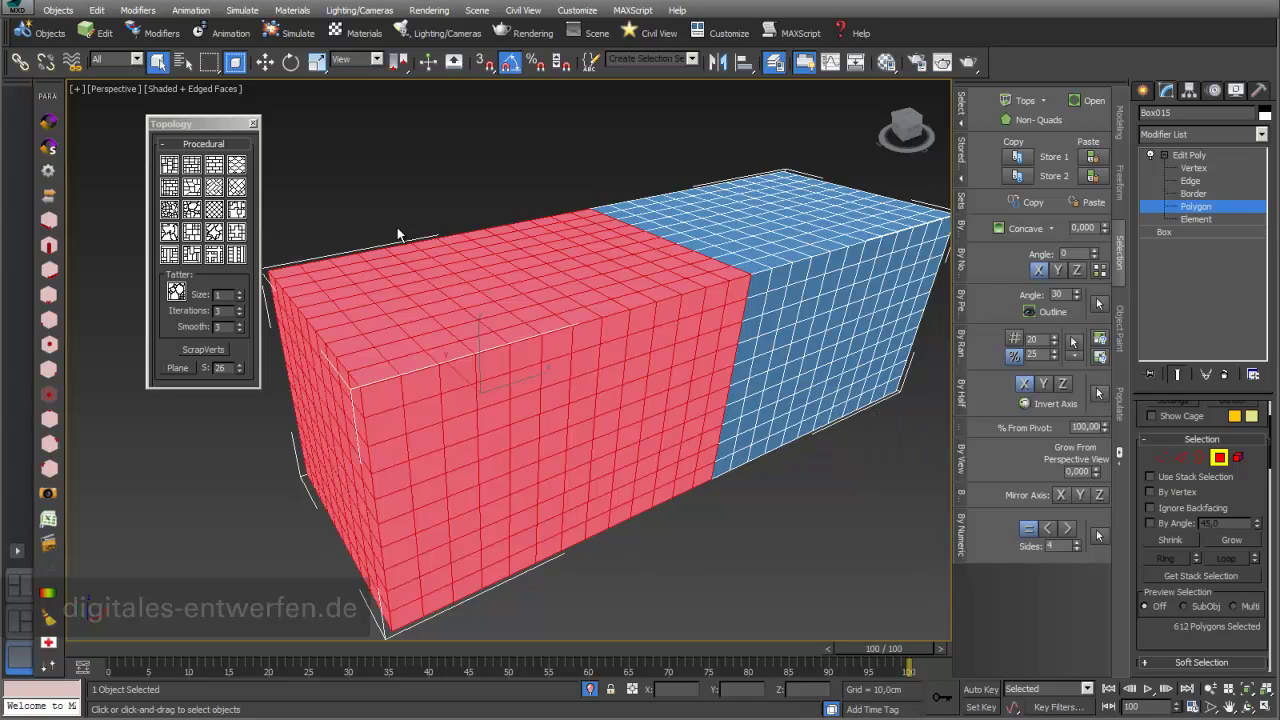
pyautogui.click(1042, 384)
pyautogui.click(1099, 392)
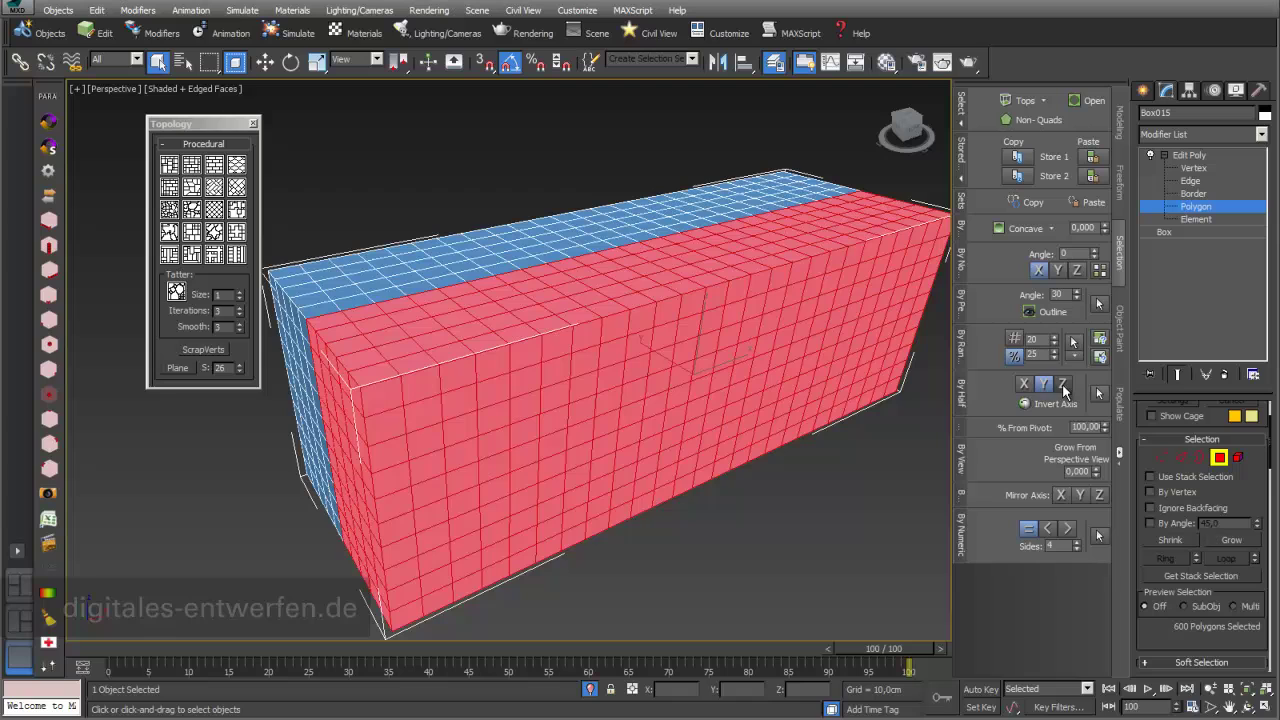
pyautogui.click(1063, 385)
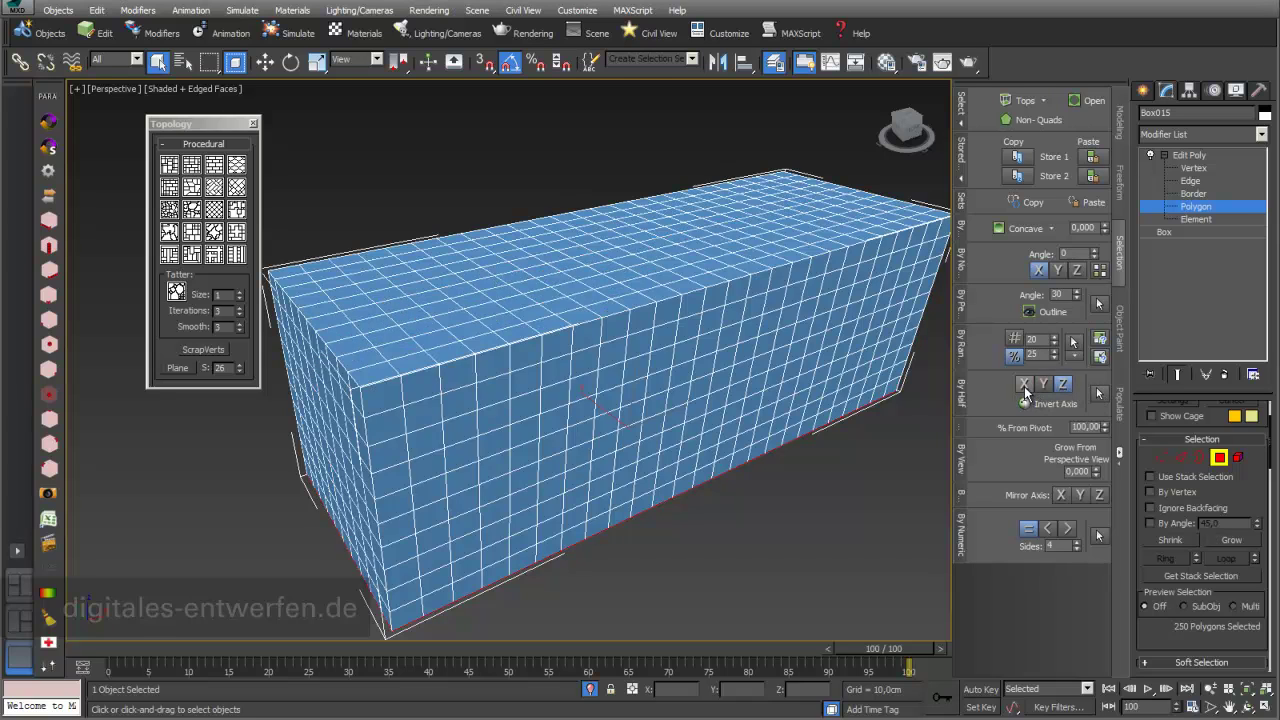
pyautogui.click(1025, 385)
pyautogui.click(1098, 392)
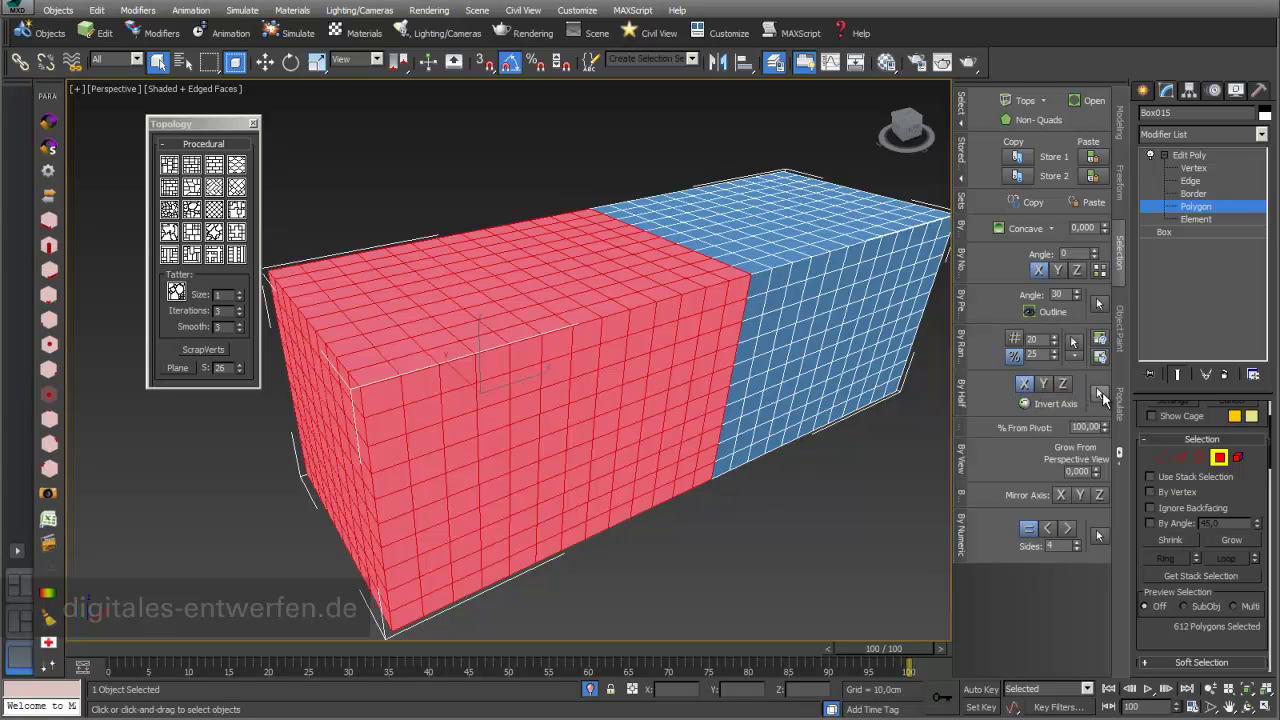
# Step: Try Edgedirection and Mosaic, undo a large-cell pattern, and finish with a coarse 205-polygon mosaic
pyautogui.click(214, 212)
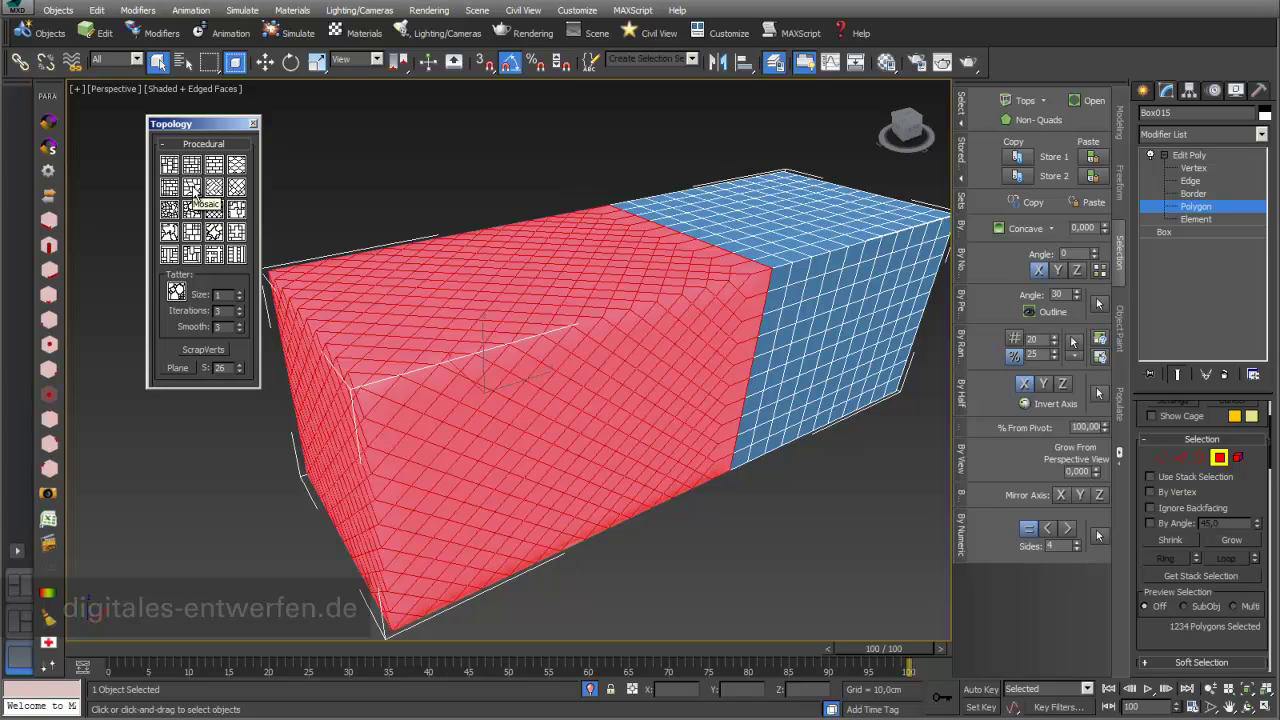
pyautogui.click(193, 190)
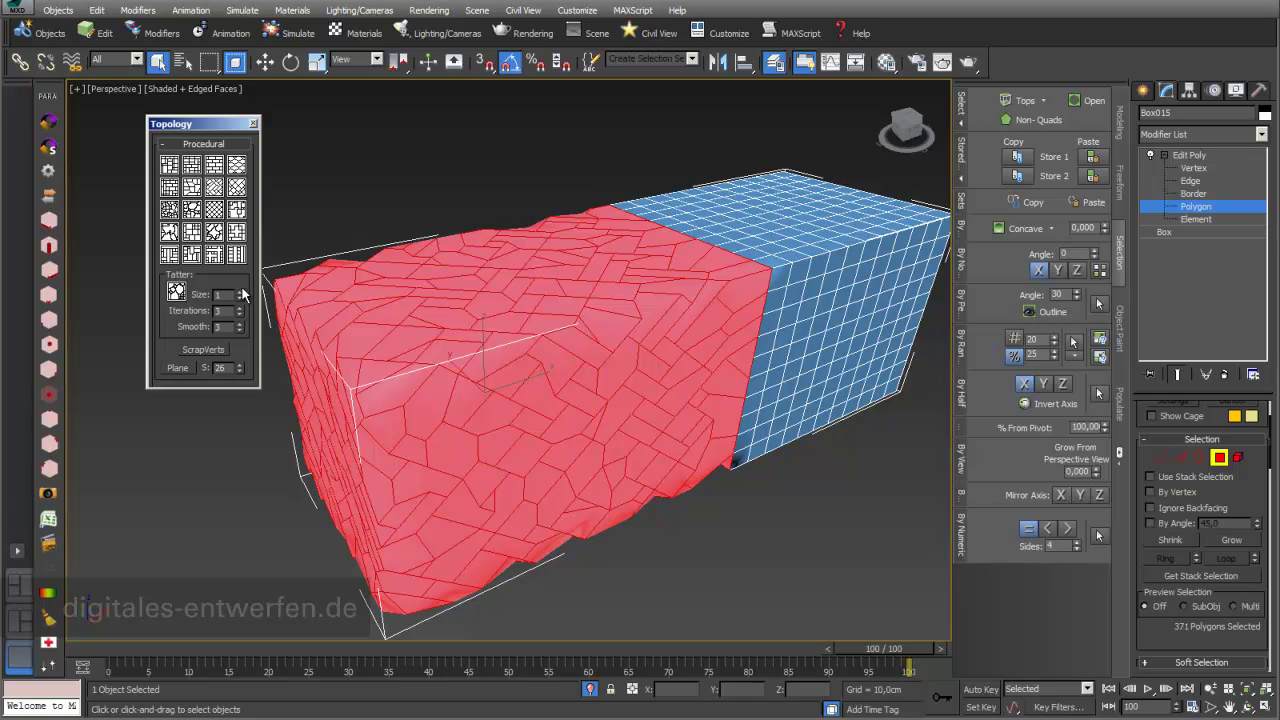
pyautogui.click(212, 232)
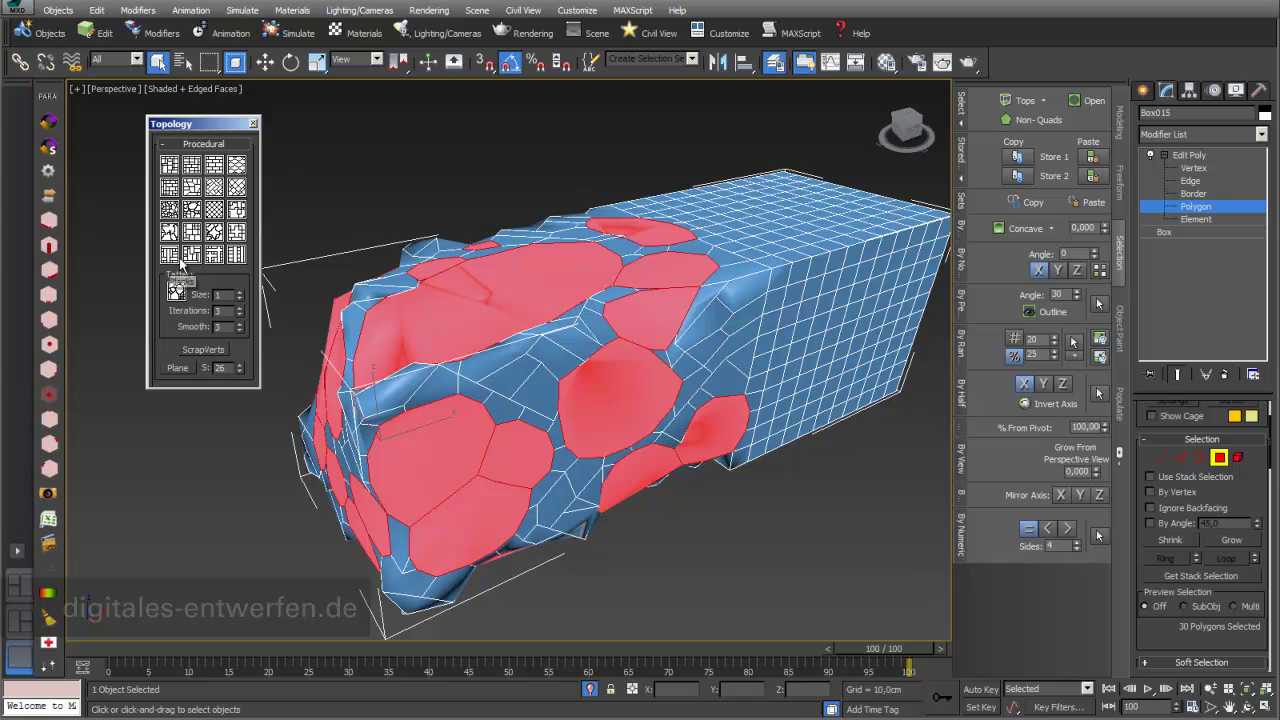
pyautogui.hotkey('ctrl', 'z')
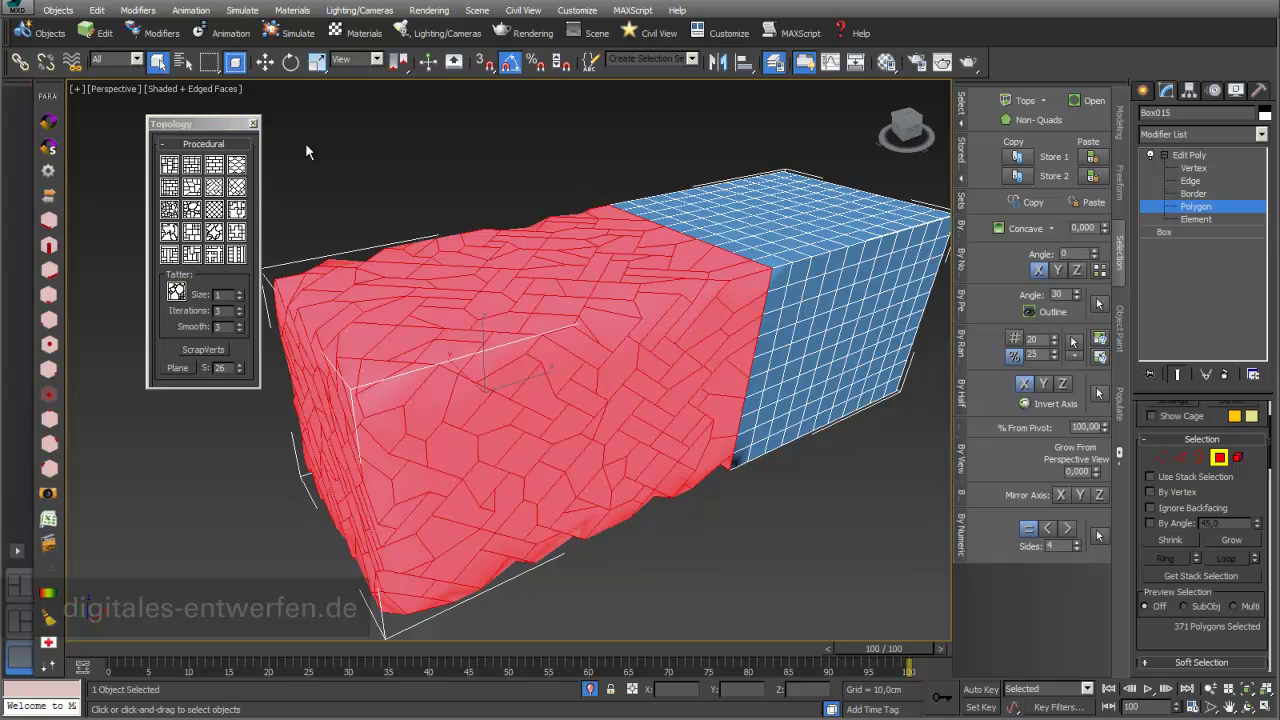
pyautogui.click(240, 234)
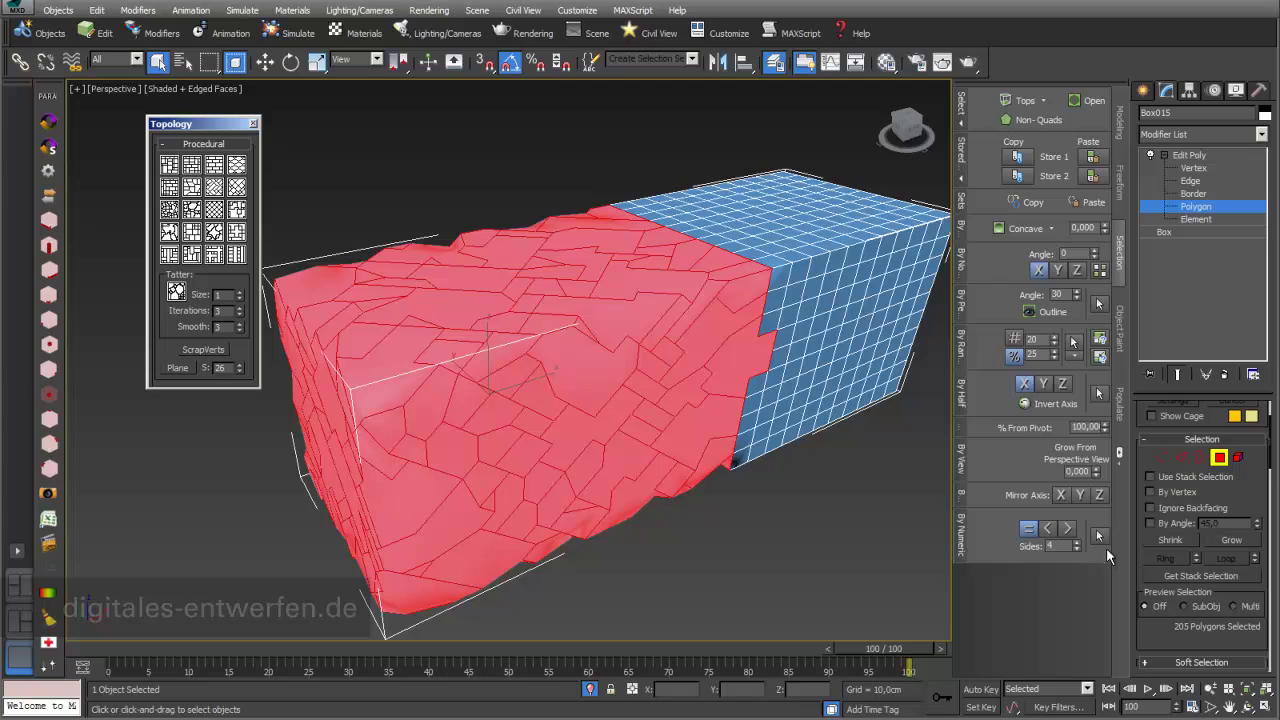
# Step: Inset the 205 mosaic polygons by 0,486cm, then test deleting them and undo
pyautogui.click(1119, 125)
pyautogui.moveTo(957, 617)
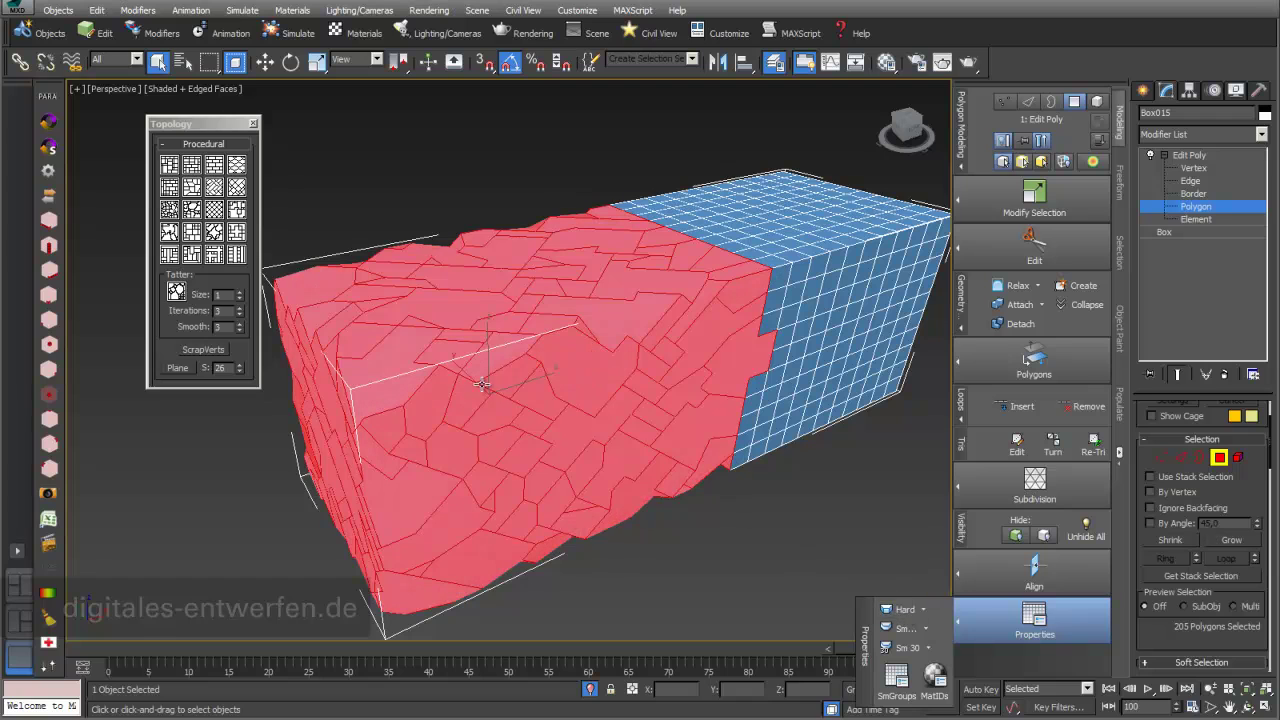
pyautogui.scroll(10, 477, 382)
pyautogui.scroll(-10, 479, 383)
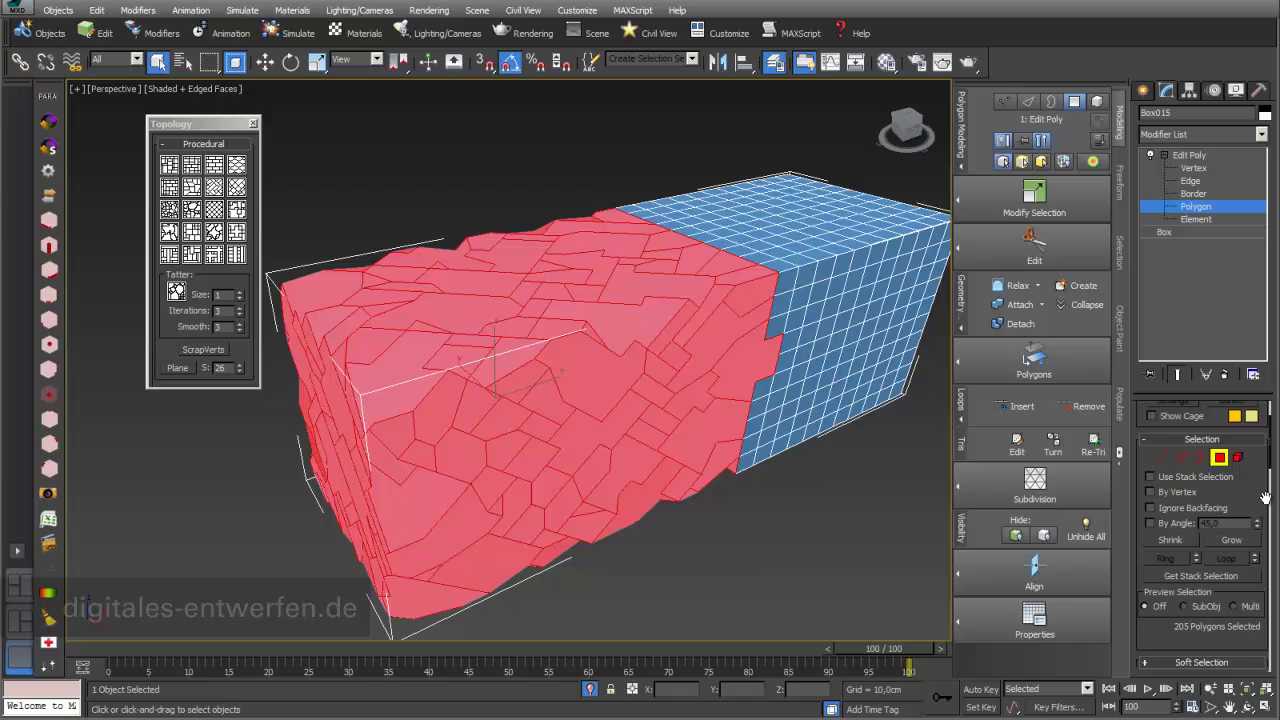
pyautogui.scroll(-4, 1265, 498)
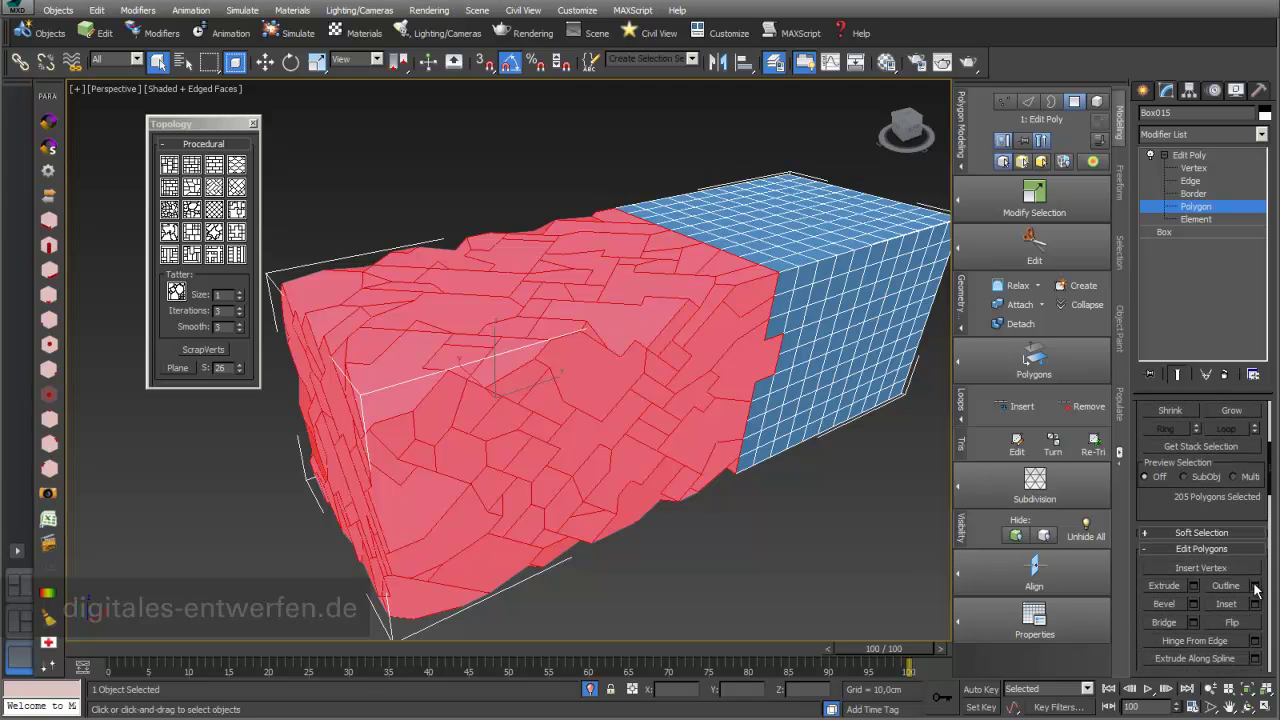
pyautogui.click(1255, 604)
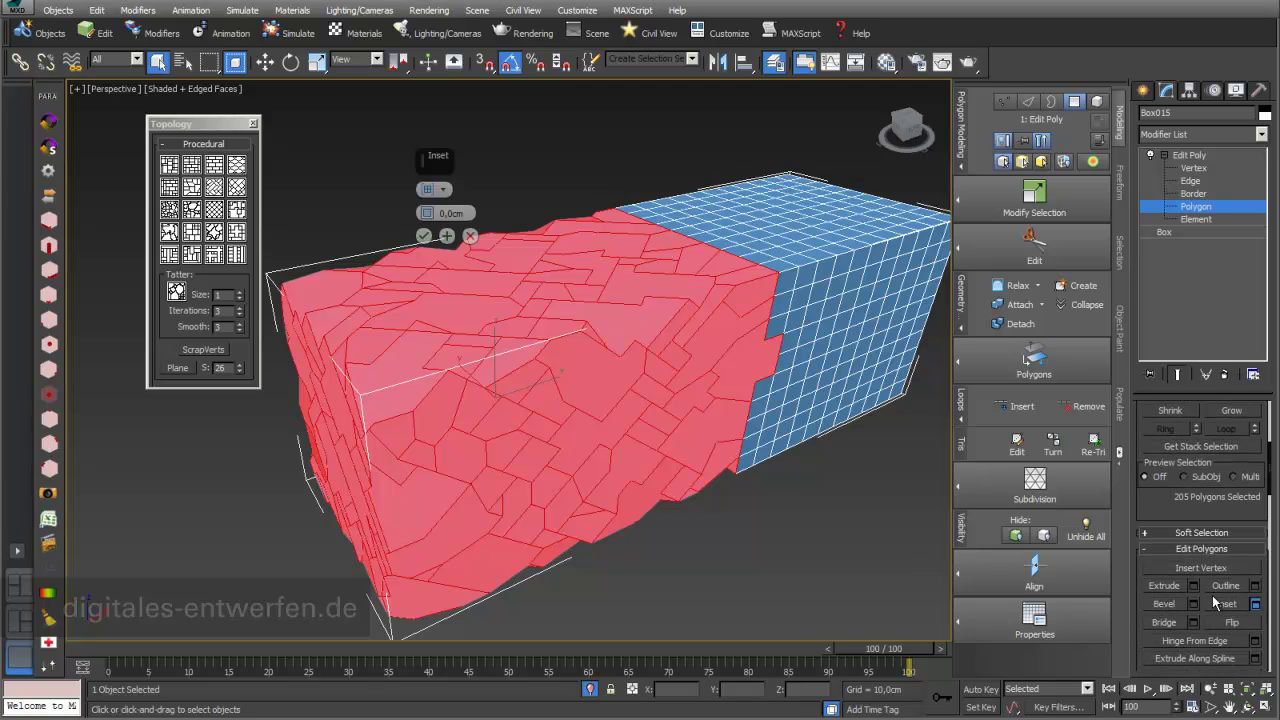
pyautogui.click(447, 196)
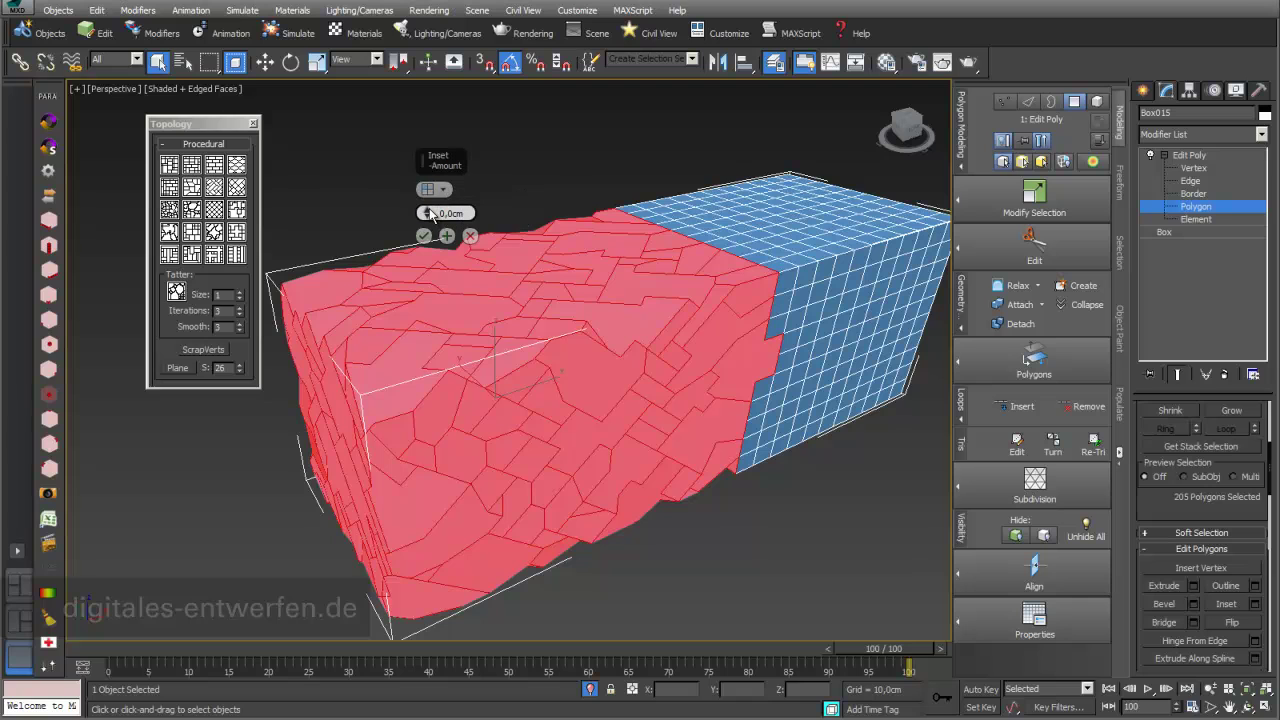
pyautogui.moveTo(433, 214); pyautogui.dragTo(428, 208)
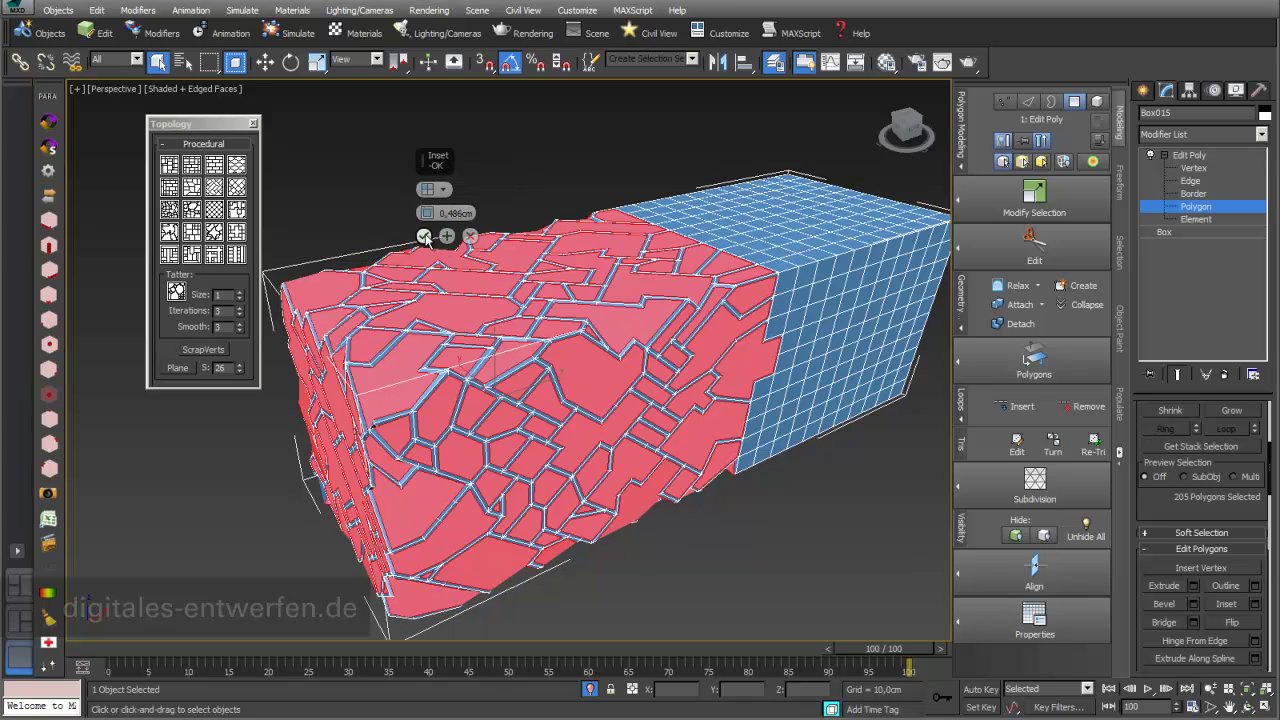
pyautogui.click(424, 235)
pyautogui.press('Delete')
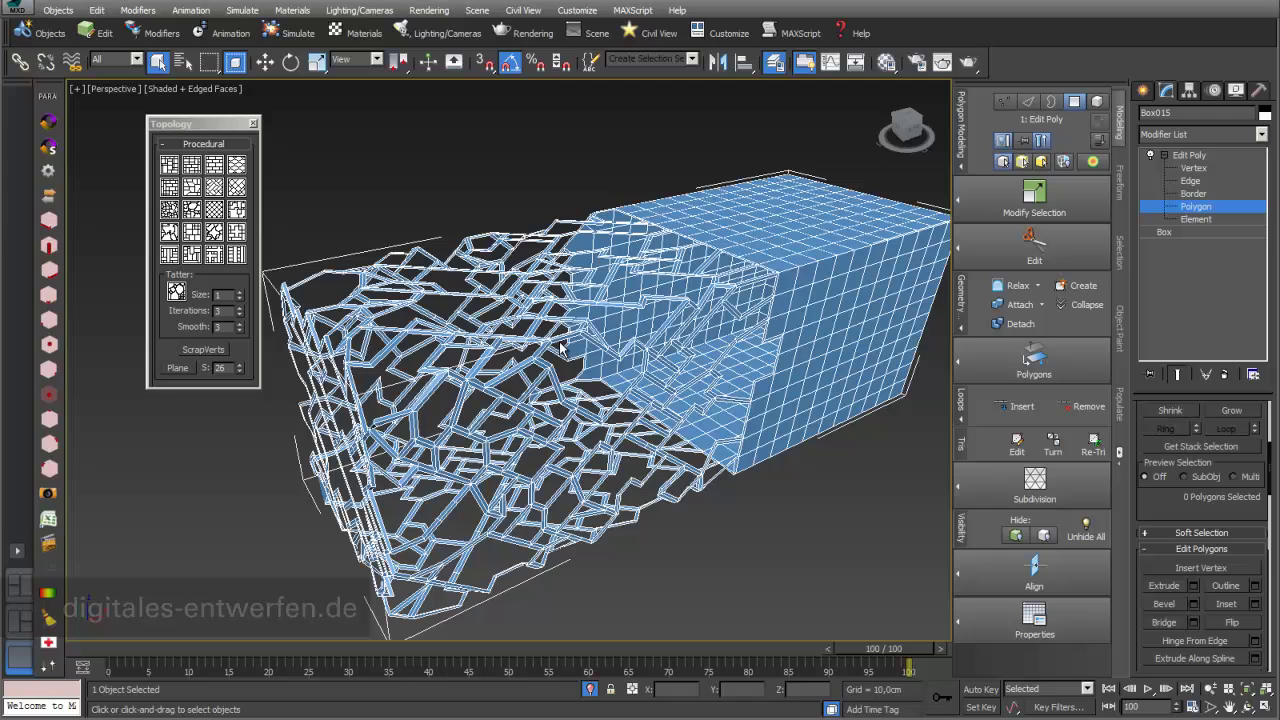
pyautogui.hotkey('ctrl', 'z')
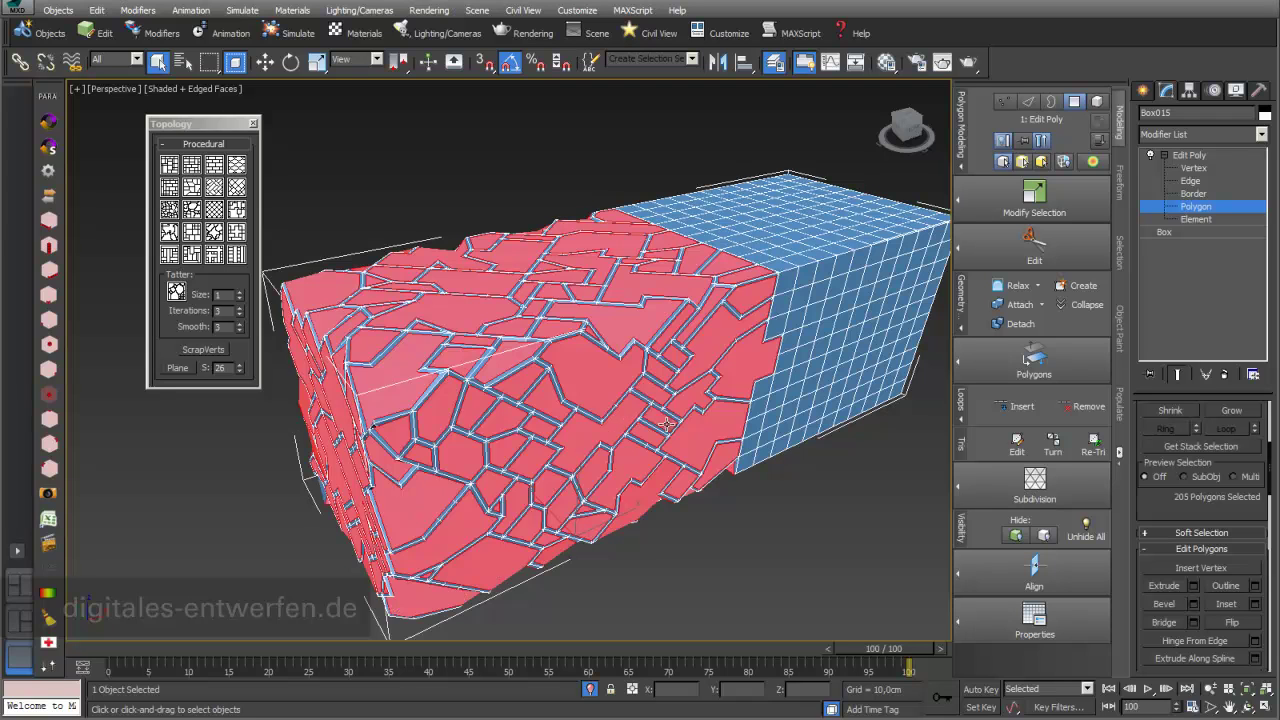
# Step: Disable the fractured Edit Poly and add a fresh Edit Poly modifier on top
pyautogui.press('4')
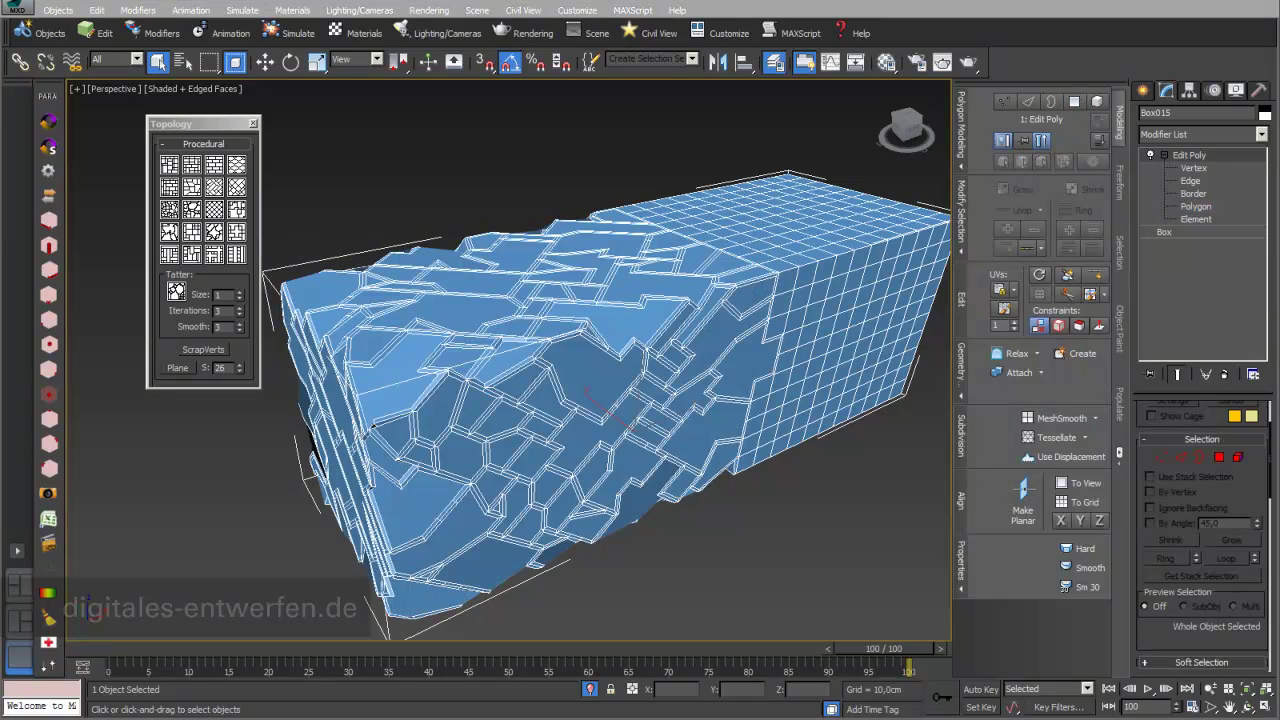
pyautogui.click(1151, 155)
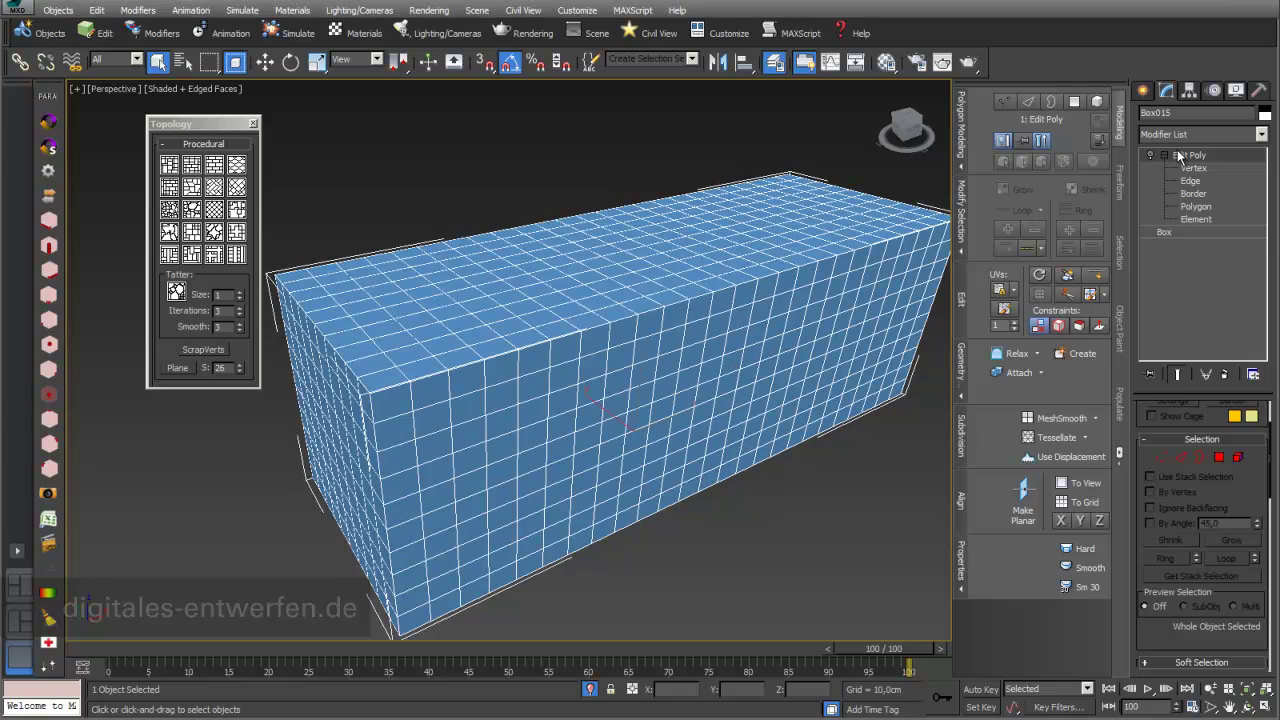
pyautogui.click(1261, 134)
pyautogui.scroll(-3, 1271, 250)
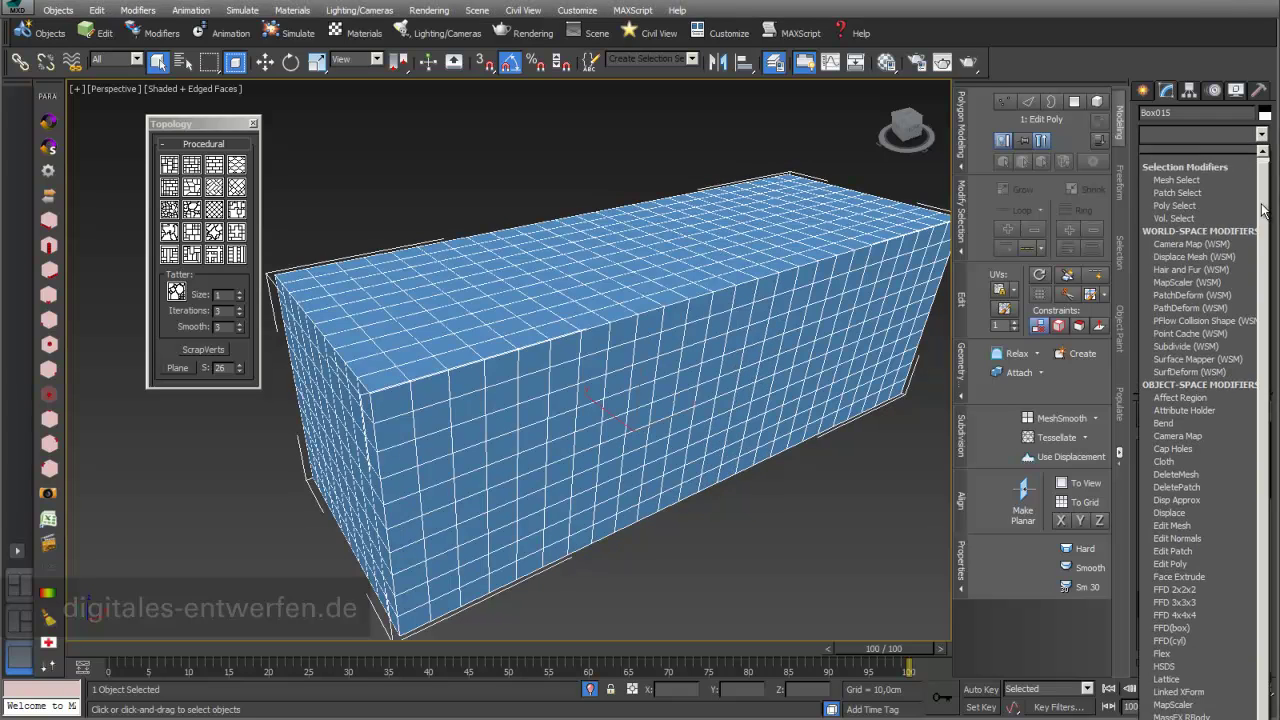
pyautogui.click(1222, 329)
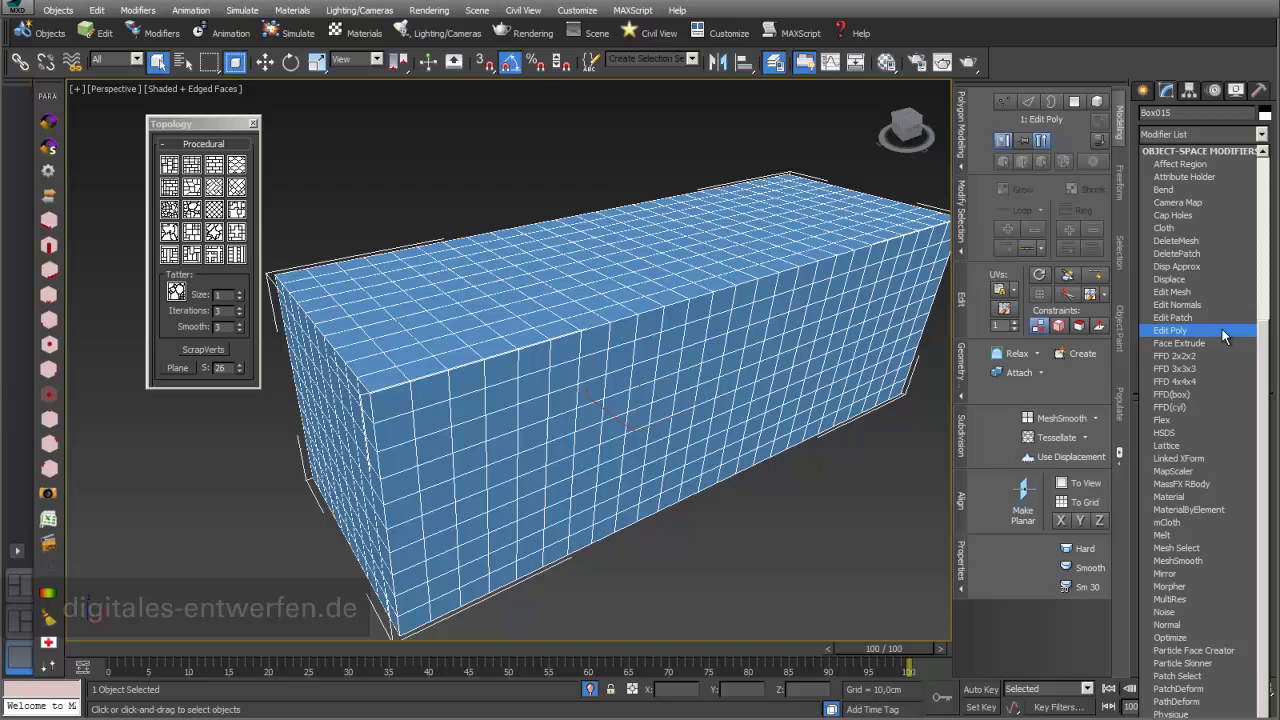
# Step: Select all polygons, try the Floor topology pattern, undo it, then select the base Box
pyautogui.click(1163, 155)
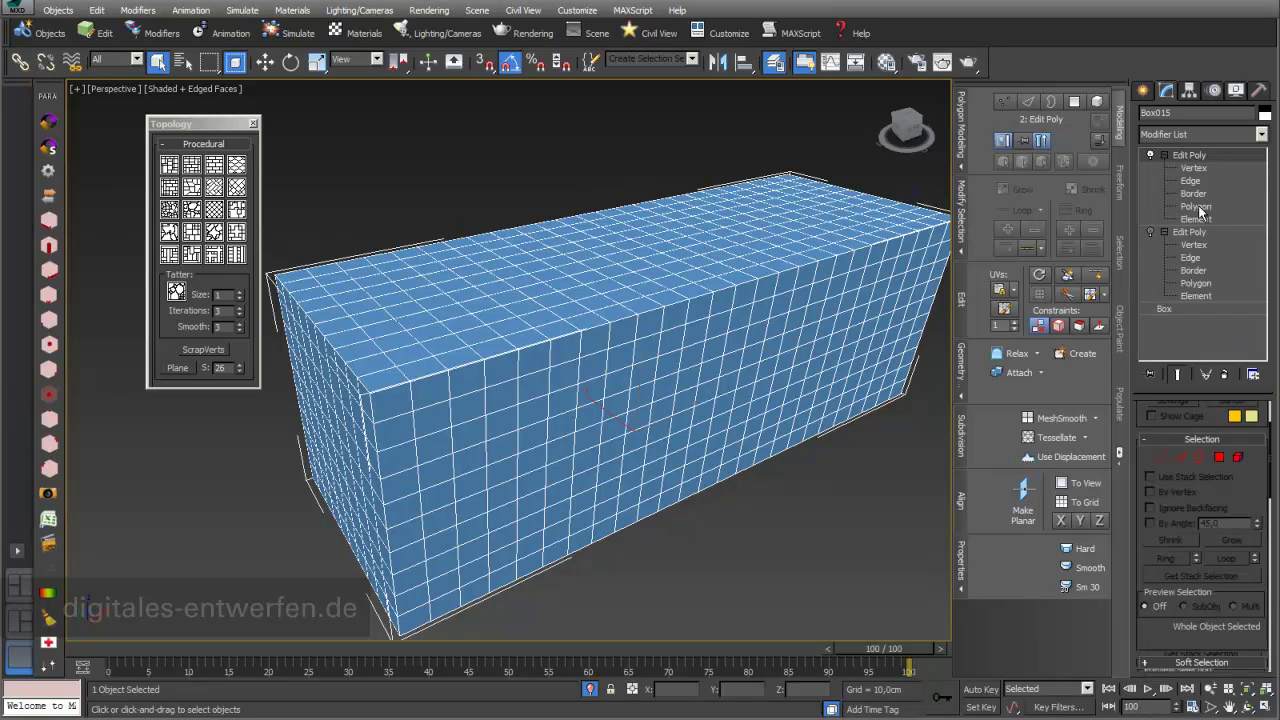
pyautogui.click(1196, 207)
pyautogui.hotkey('ctrl', 'a')
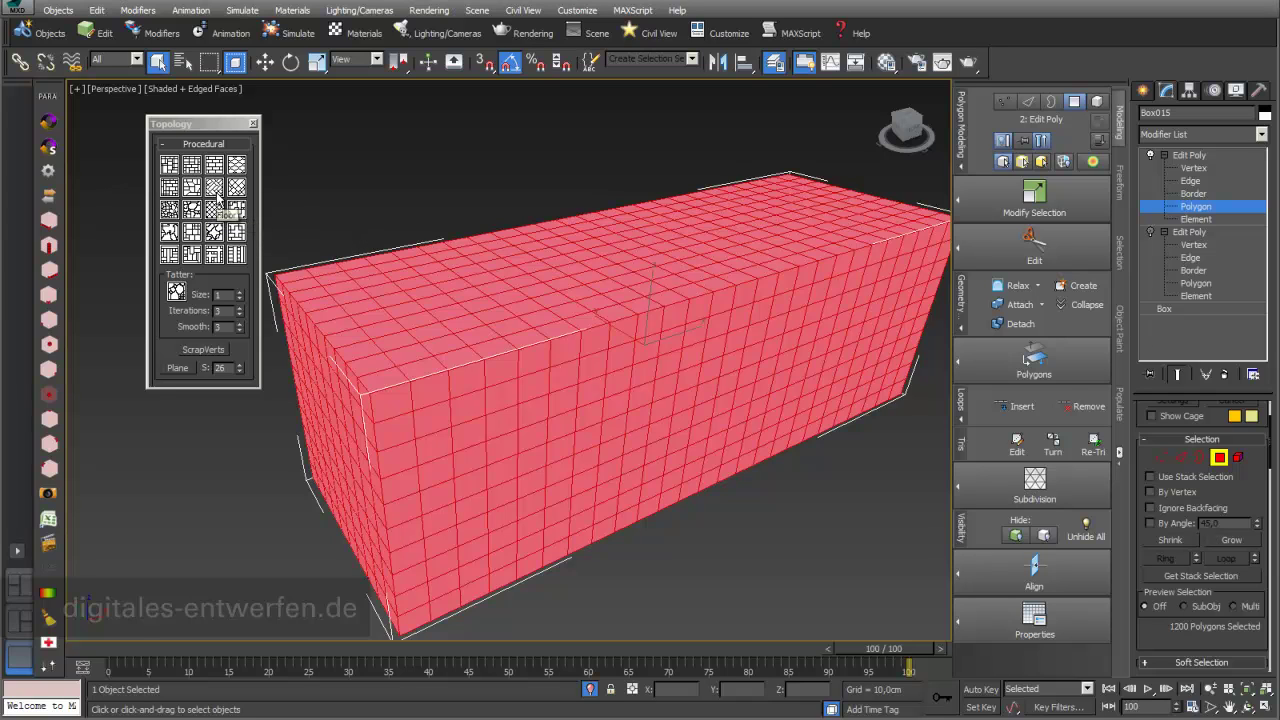
pyautogui.click(216, 193)
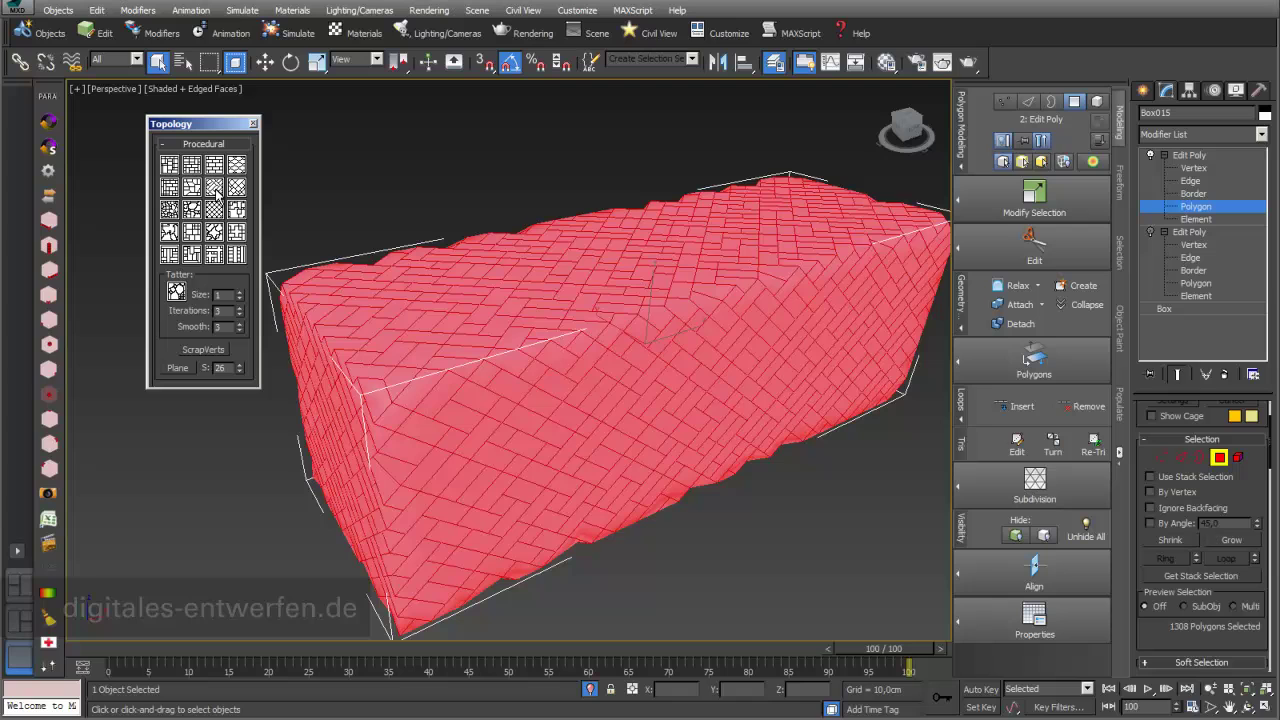
pyautogui.click(106, 1)
pyautogui.click(1181, 307)
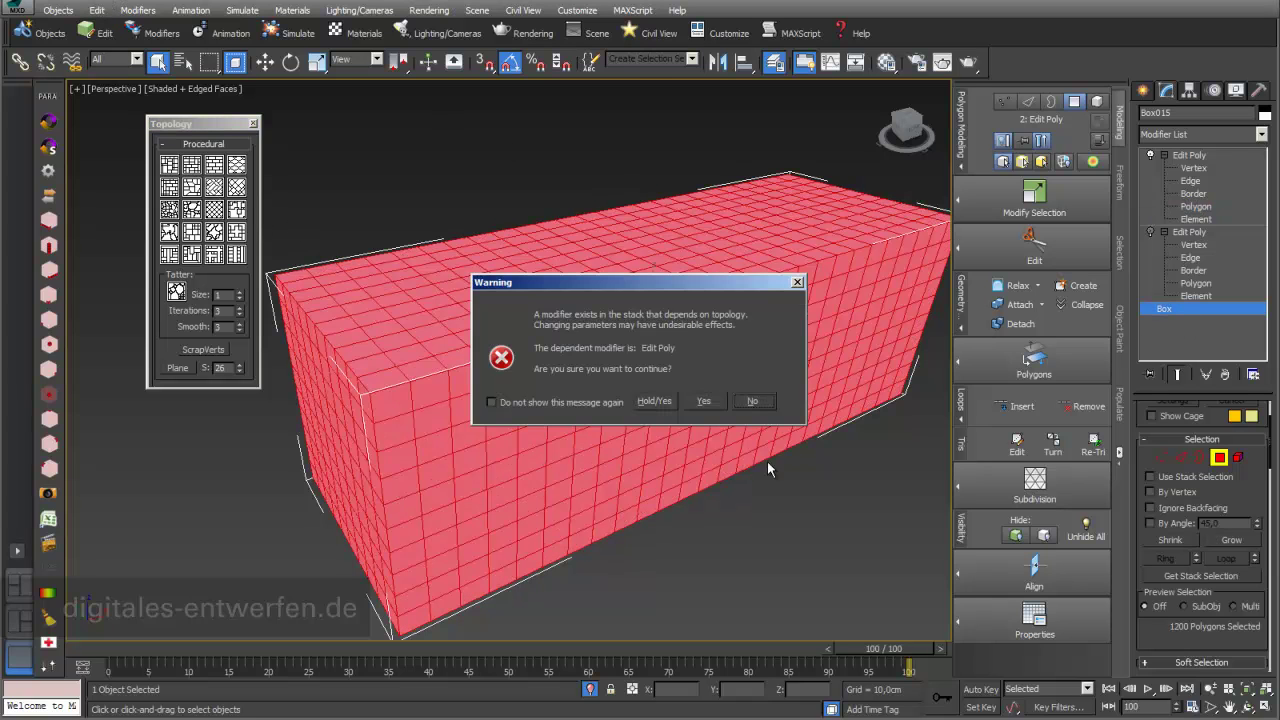
# Step: Give the base Box 5 length, 15 width and 5 height segments, then enter polygon level on the top Edit Poly
pyautogui.click(702, 401)
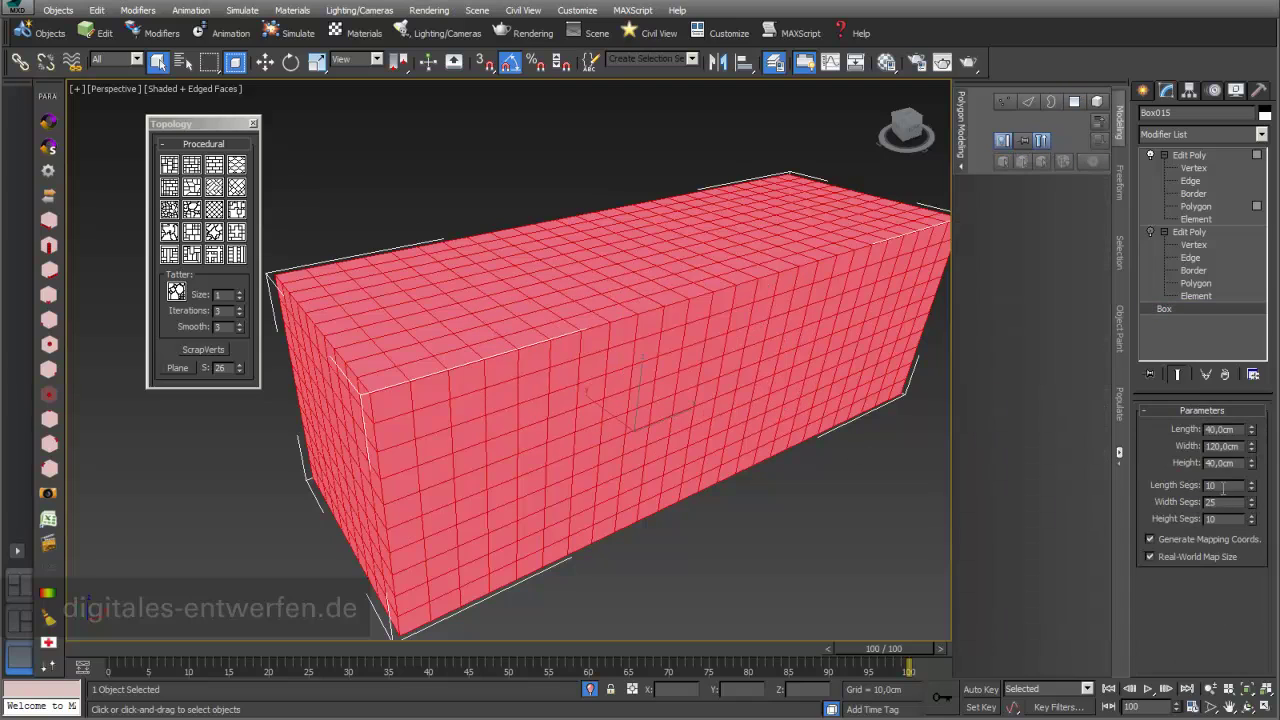
pyautogui.write('5')
pyautogui.press('Return')
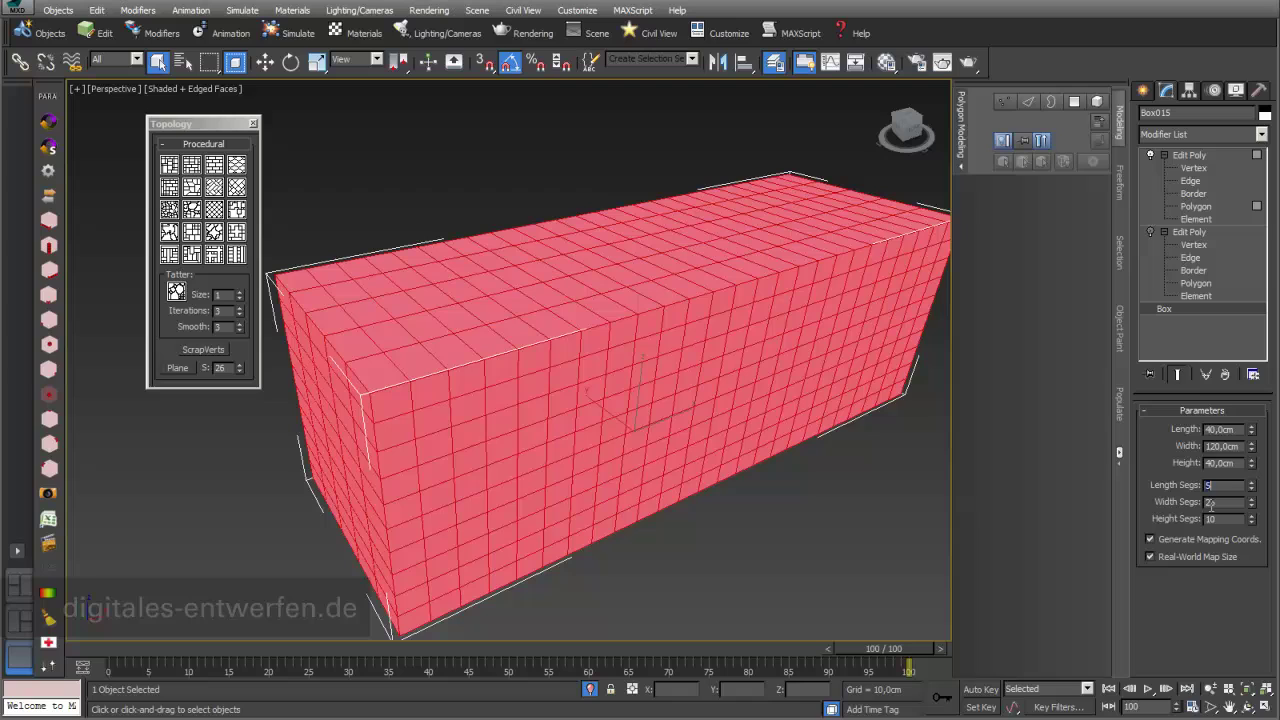
pyautogui.write('15')
pyautogui.press('Return')
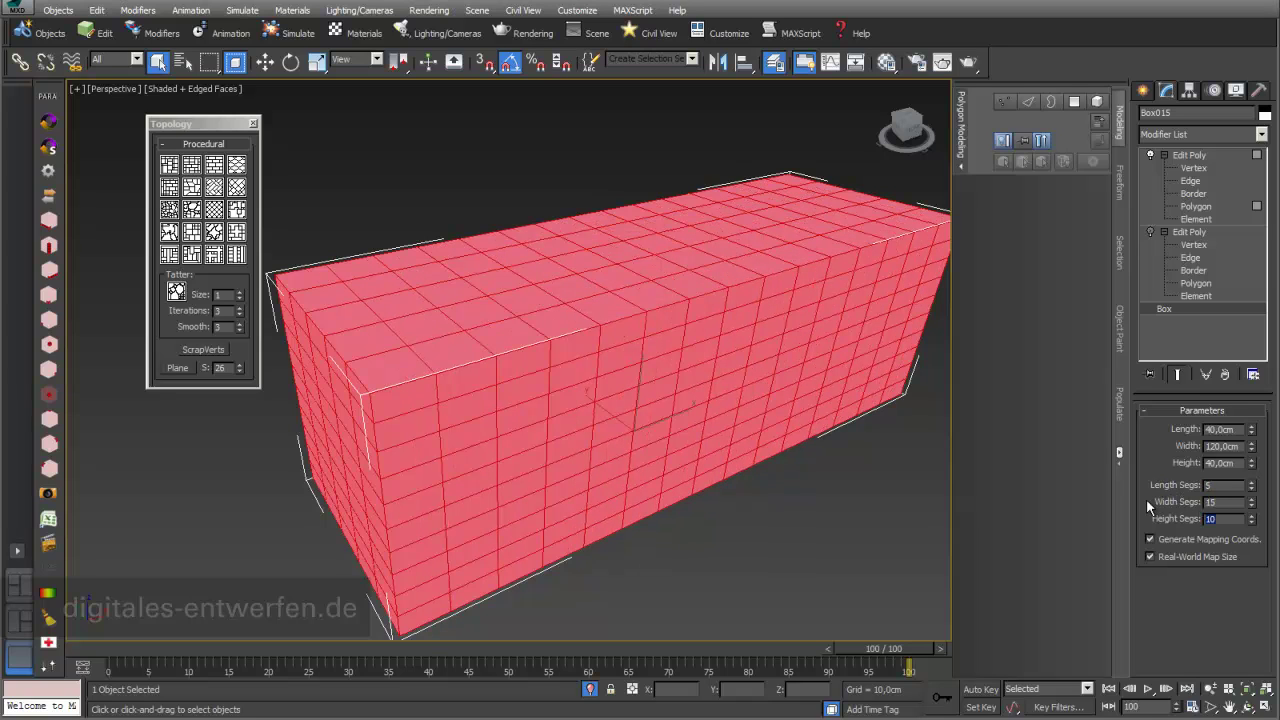
pyautogui.write('5')
pyautogui.press('Return')
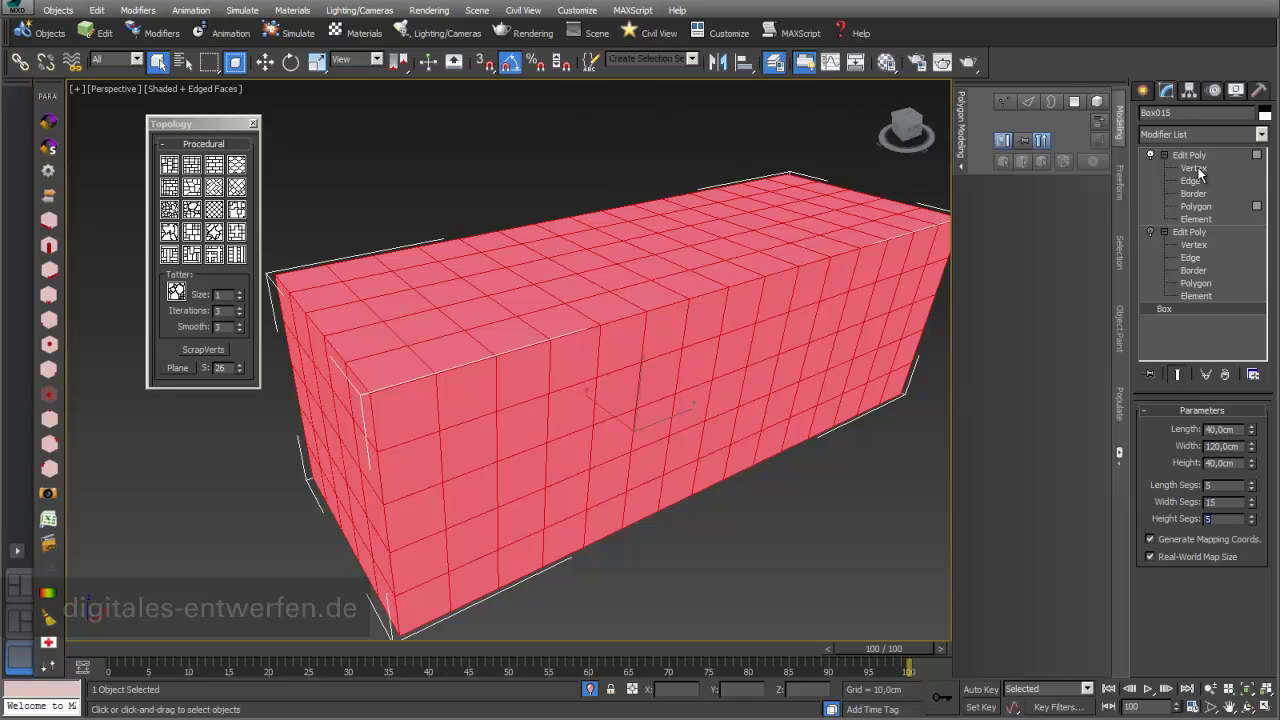
pyautogui.click(1196, 206)
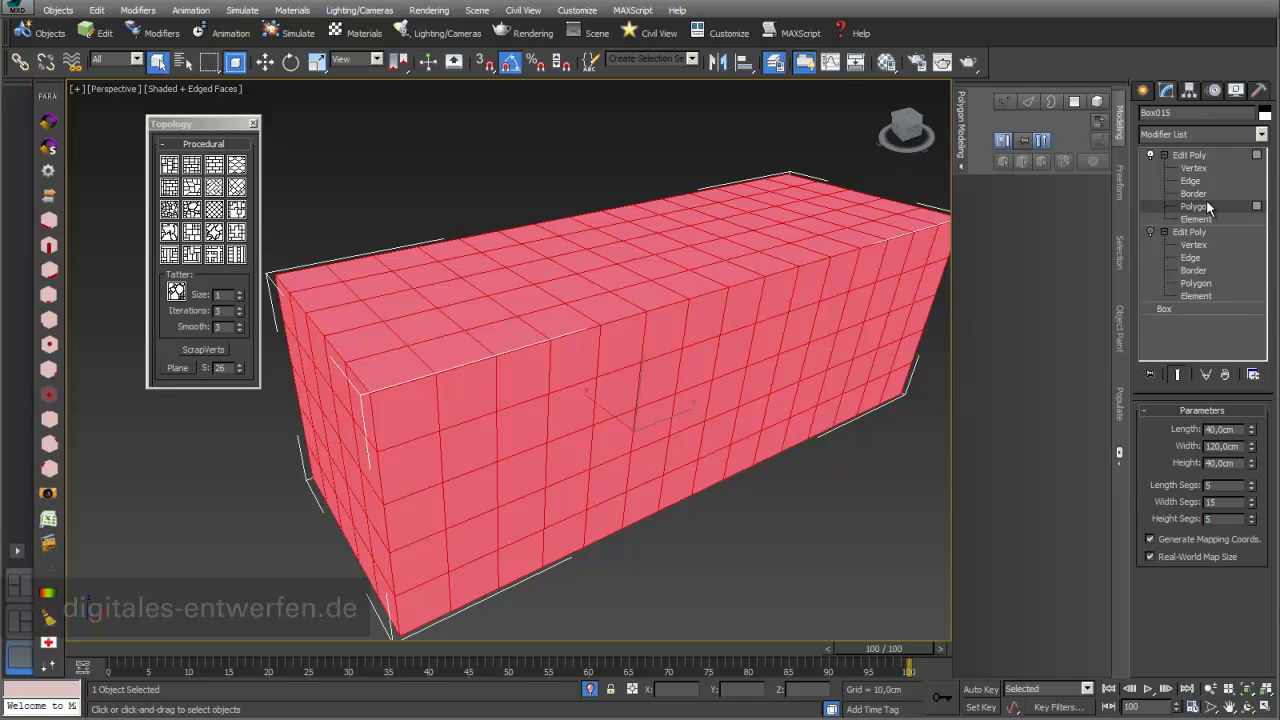
pyautogui.click(190, 192)
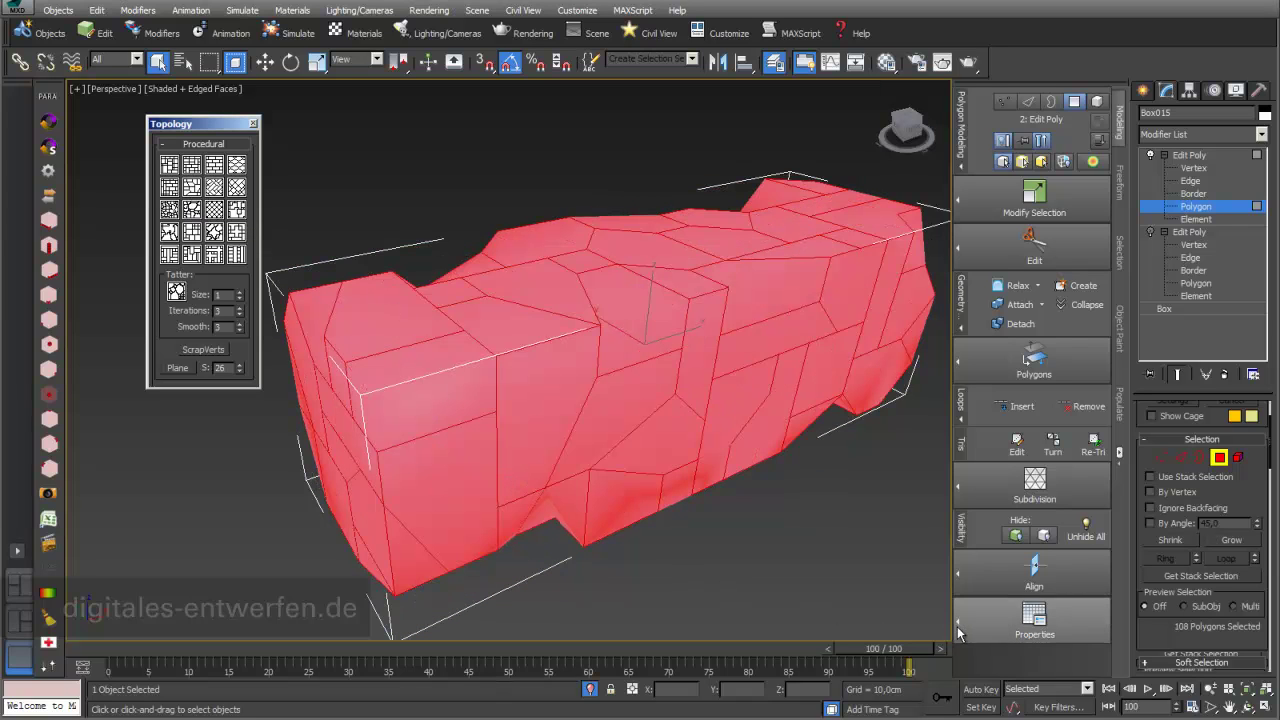
pyautogui.click(912, 610)
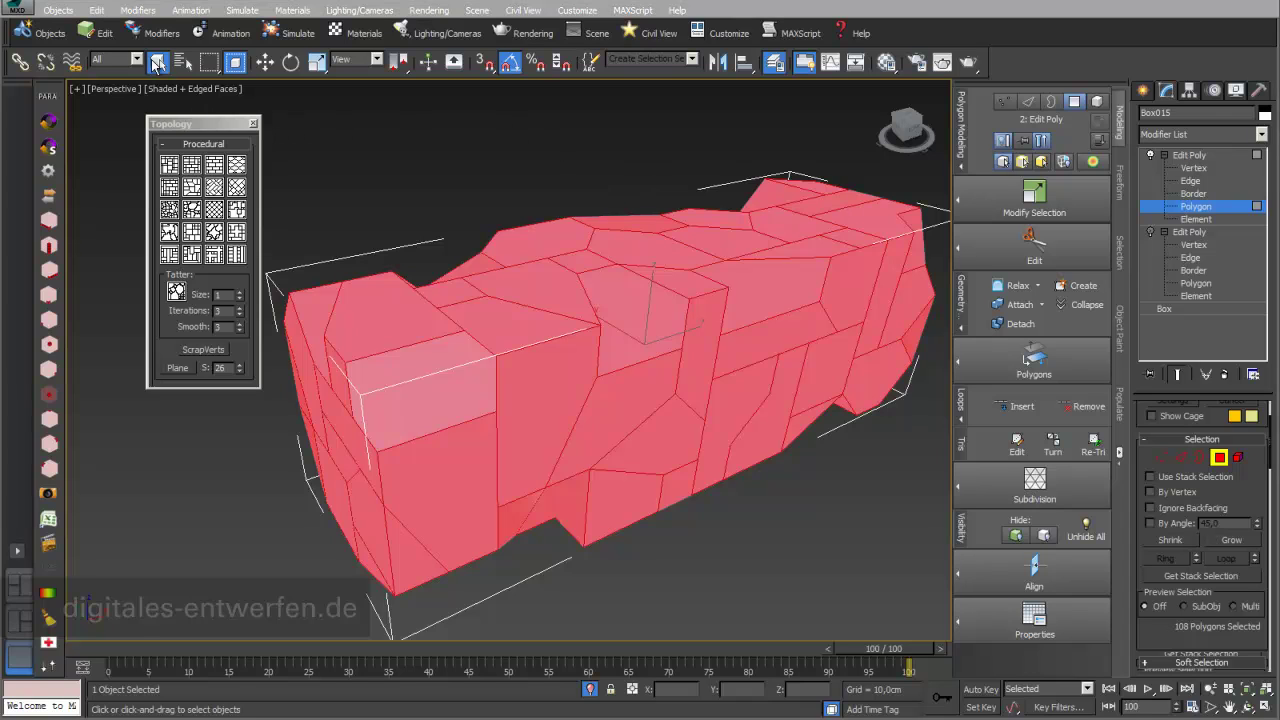
pyautogui.hotkey('ctrl', 'z')
pyautogui.hotkey('ctrl', 'z')
pyautogui.hotkey('ctrl', 'z')
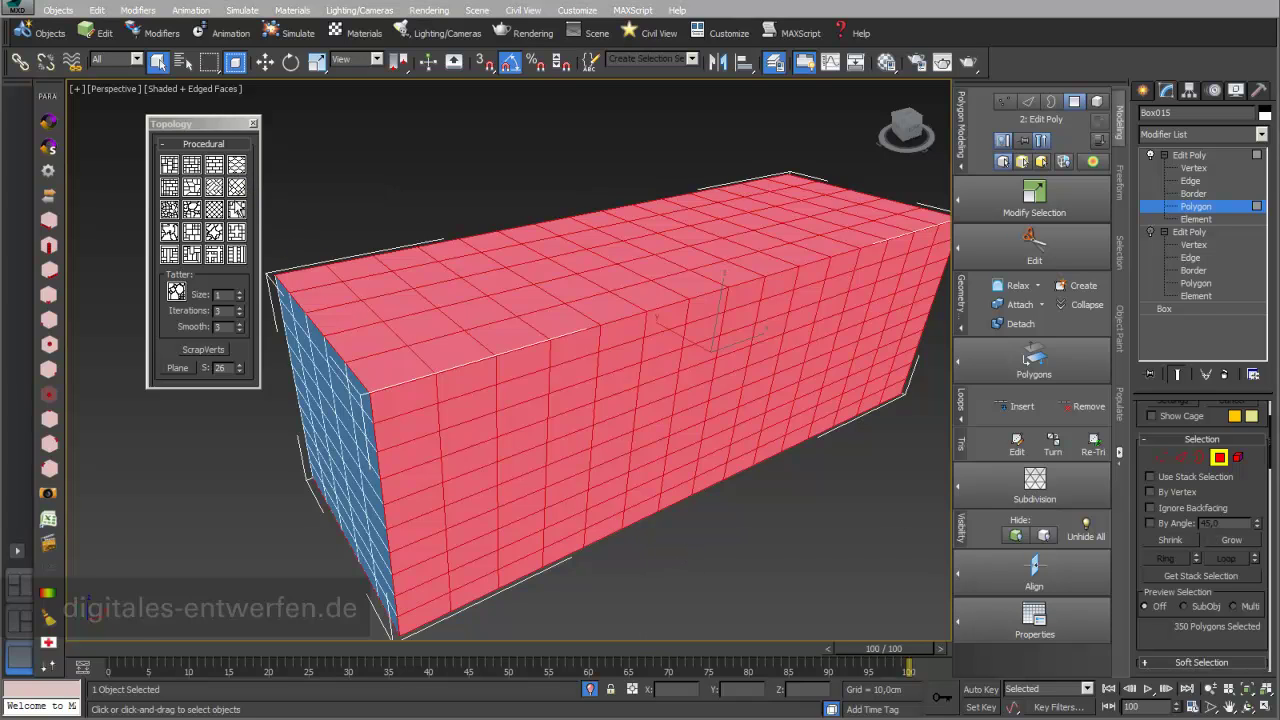
# Step: Apply the horizontal floor-strip Topology pattern from a front-face edge, then return to polygon level
pyautogui.click(436, 447)
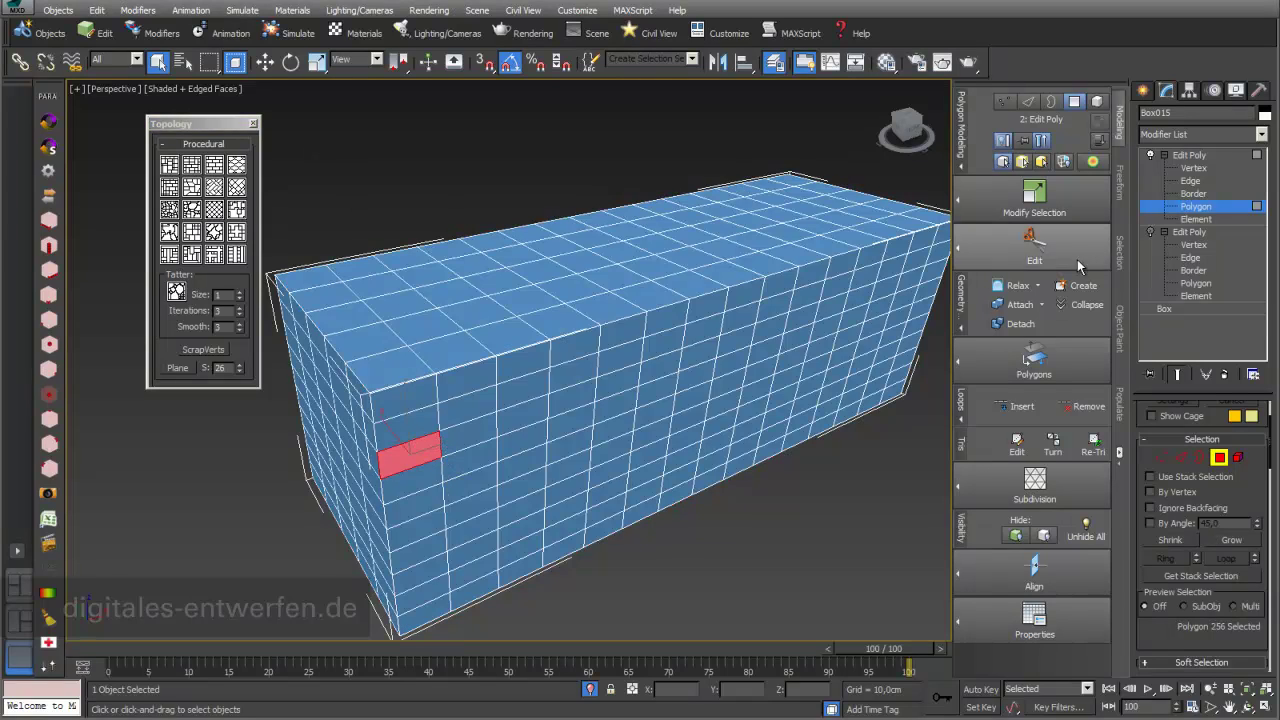
pyautogui.click(1188, 181)
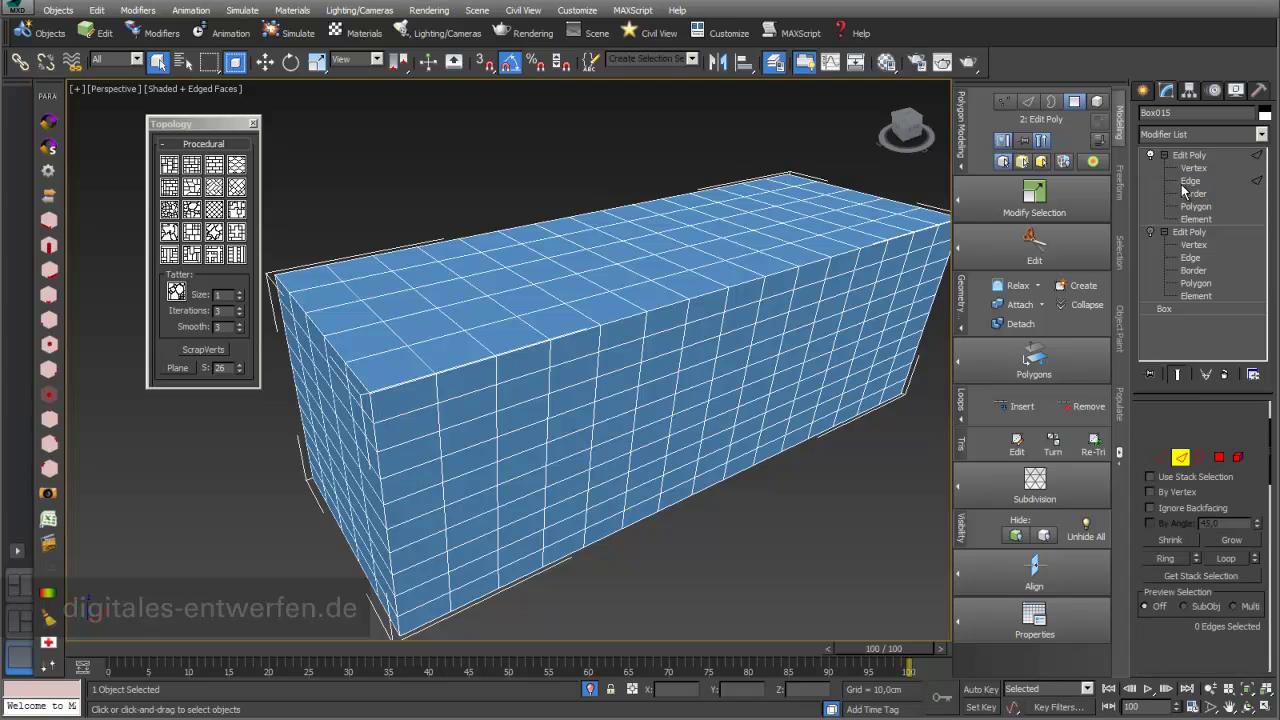
pyautogui.click(443, 451)
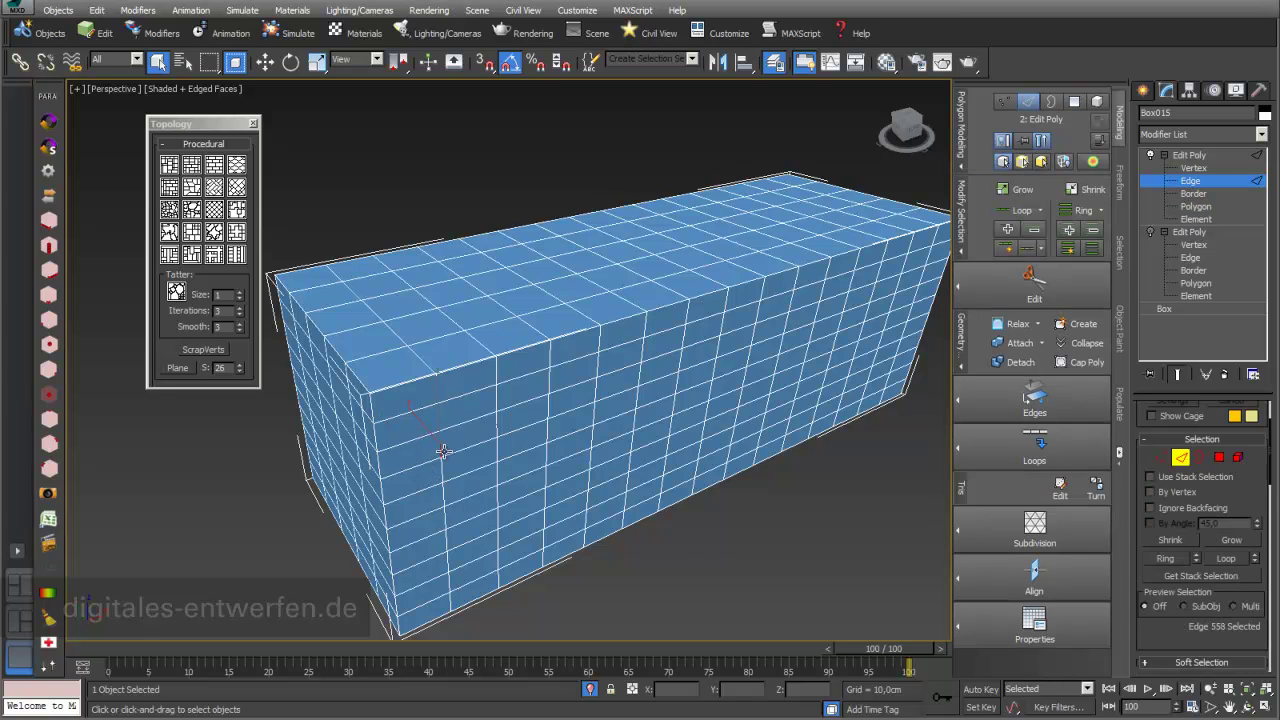
pyautogui.click(214, 168)
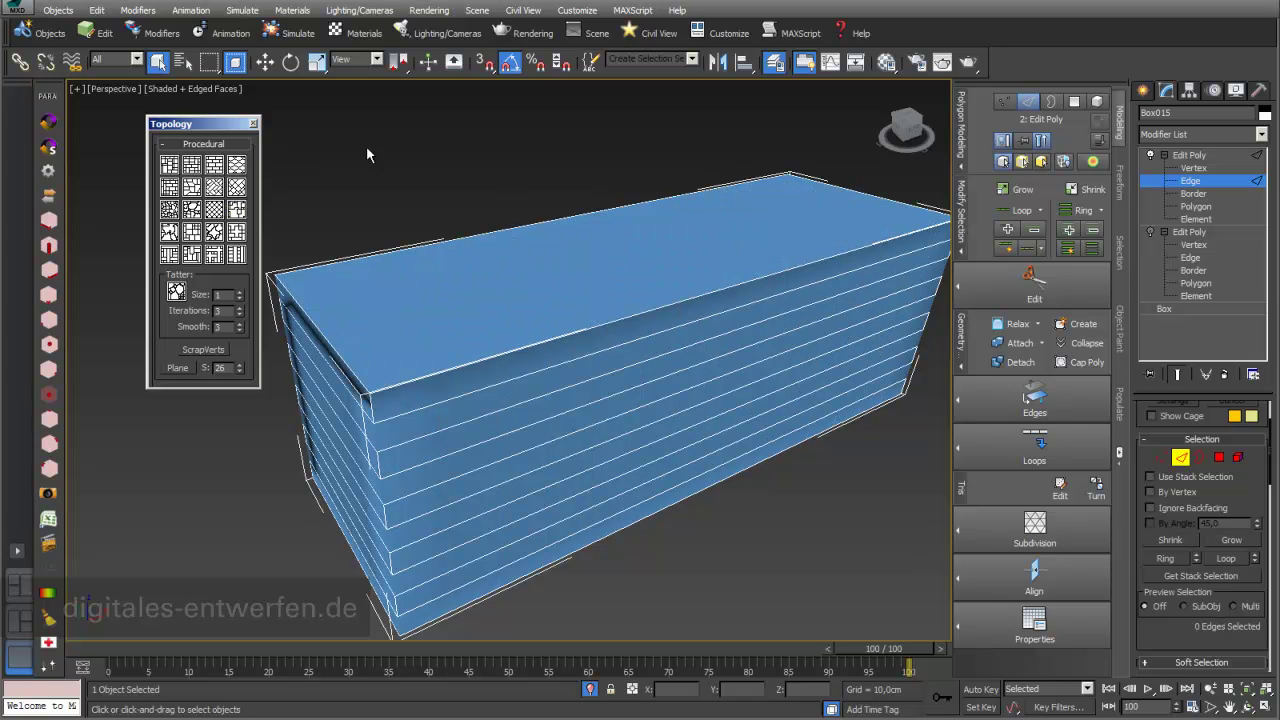
pyautogui.click(1196, 206)
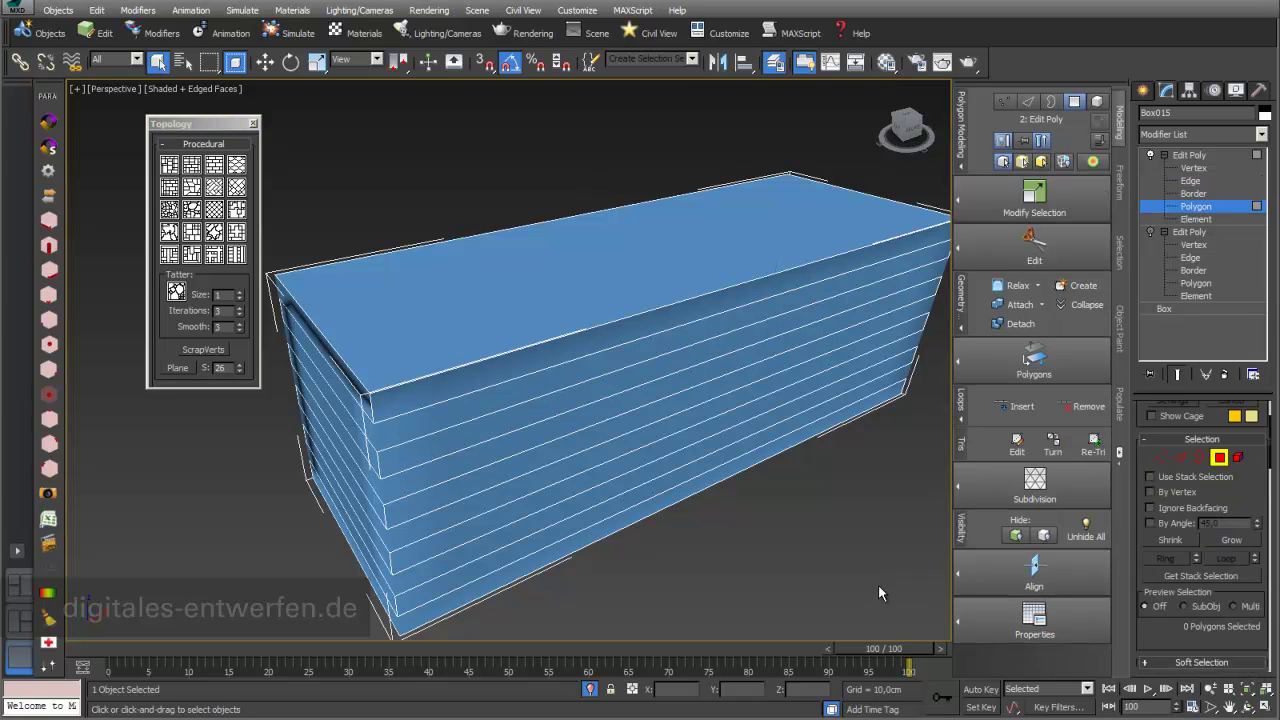
pyautogui.press('f')
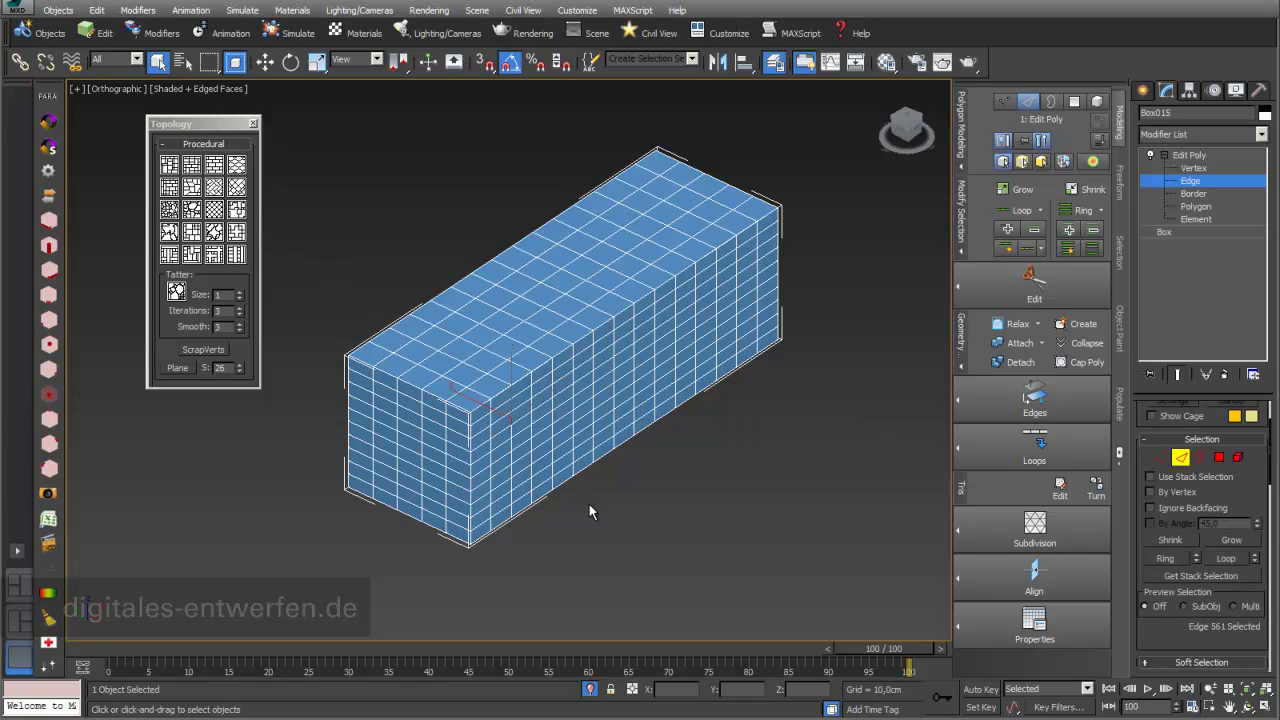
# Step: Frame the whole box in a straight front view and reselect it at polygon level
pyautogui.moveTo(614, 374); pyautogui.dragTo(637, 402, button='middle')
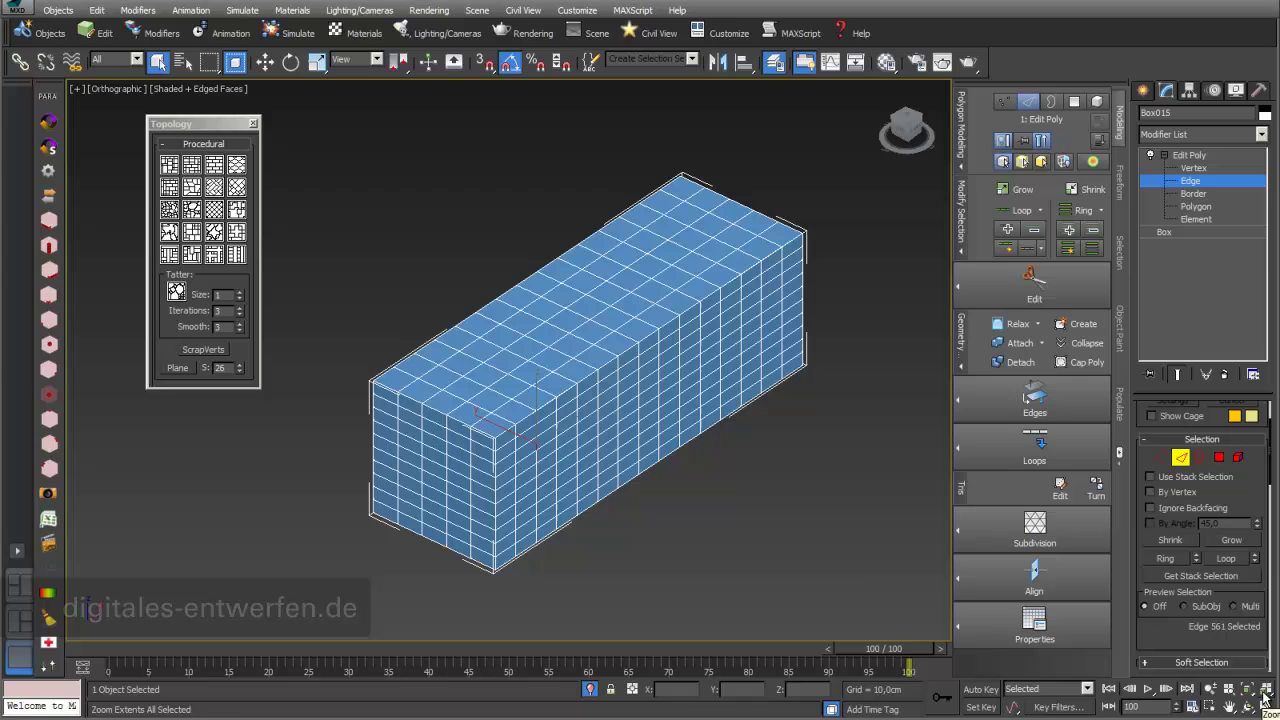
pyautogui.click(841, 581)
pyautogui.click(1179, 157)
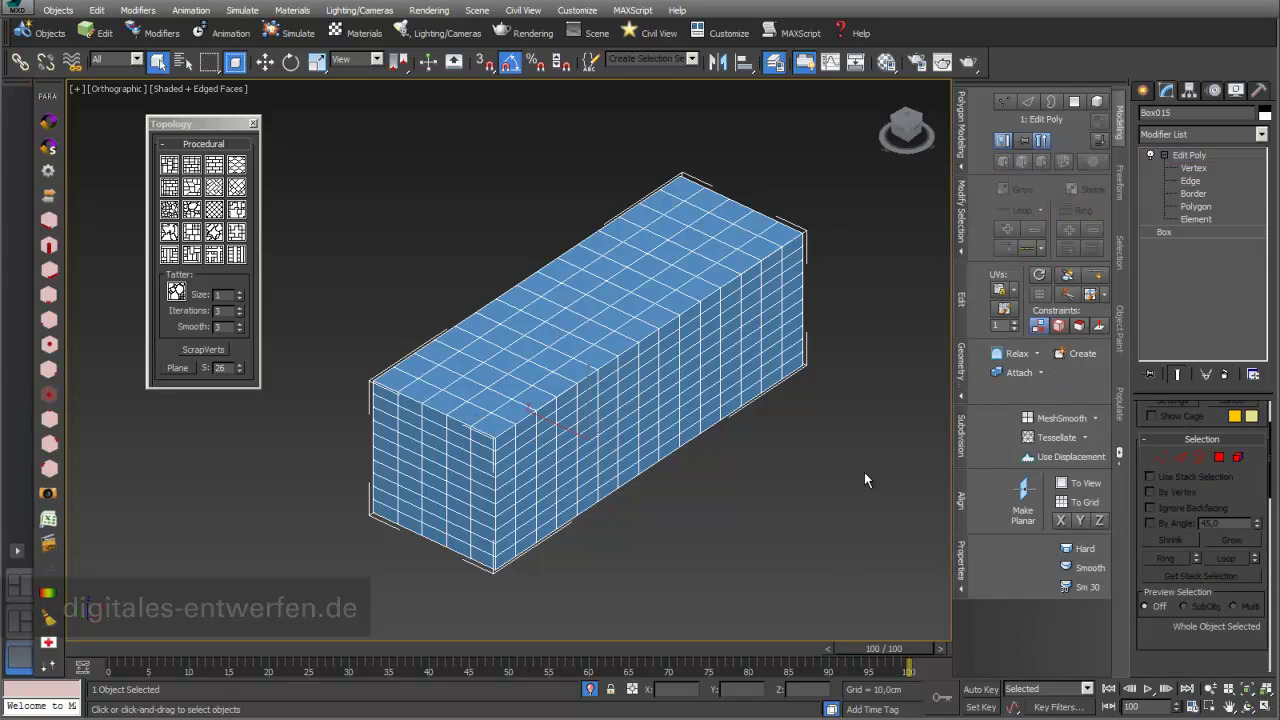
pyautogui.click(860, 480)
pyautogui.press('f')
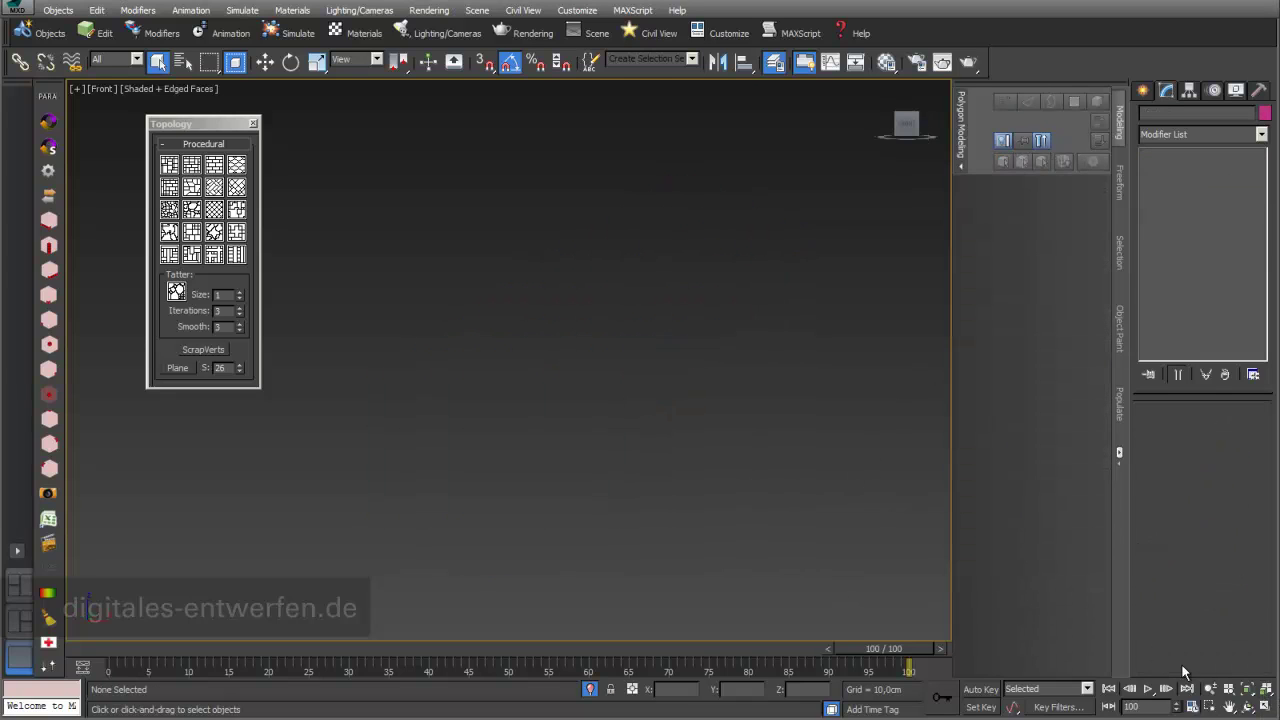
pyautogui.click(1266, 689)
pyautogui.moveTo(637, 297); pyautogui.dragTo(650, 315, button='middle')
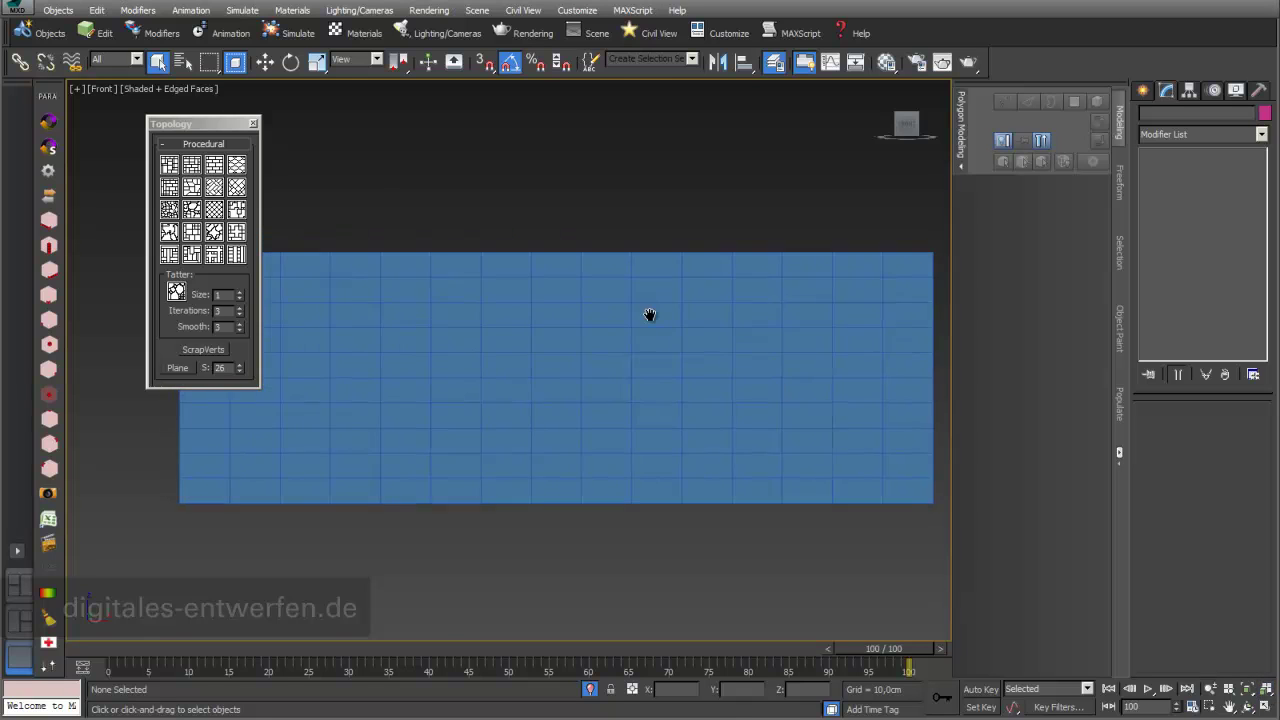
pyautogui.click(885, 325)
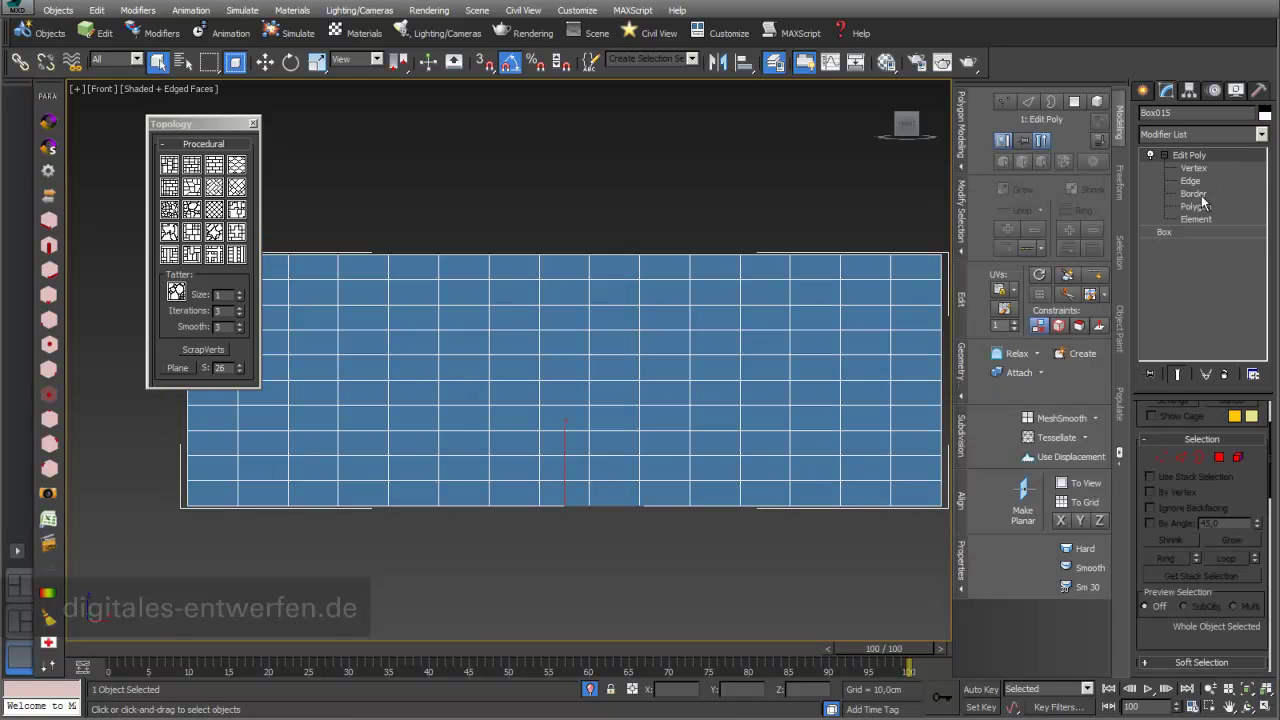
pyautogui.click(1197, 206)
# Step: Delete the top and bottom polygon rows, then orbit to view the open box
pyautogui.scroll(-2, 594, 366)
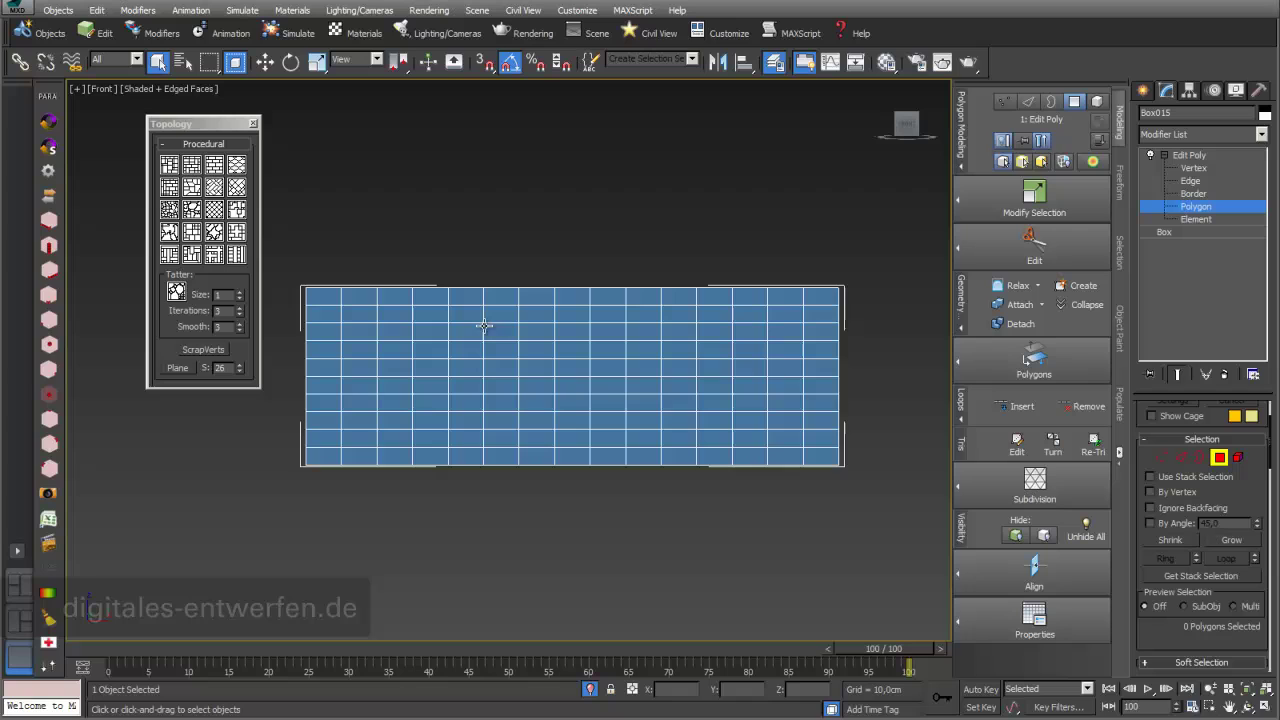
pyautogui.moveTo(279, 259); pyautogui.dragTo(783, 297)
pyautogui.moveTo(878, 297); pyautogui.dragTo(878, 298)
pyautogui.keyDown('ctrl'); pyautogui.moveTo(730, 475); pyautogui.dragTo(309, 469); pyautogui.keyUp('ctrl')
pyautogui.click(751, 506)
pyautogui.click(1249, 703)
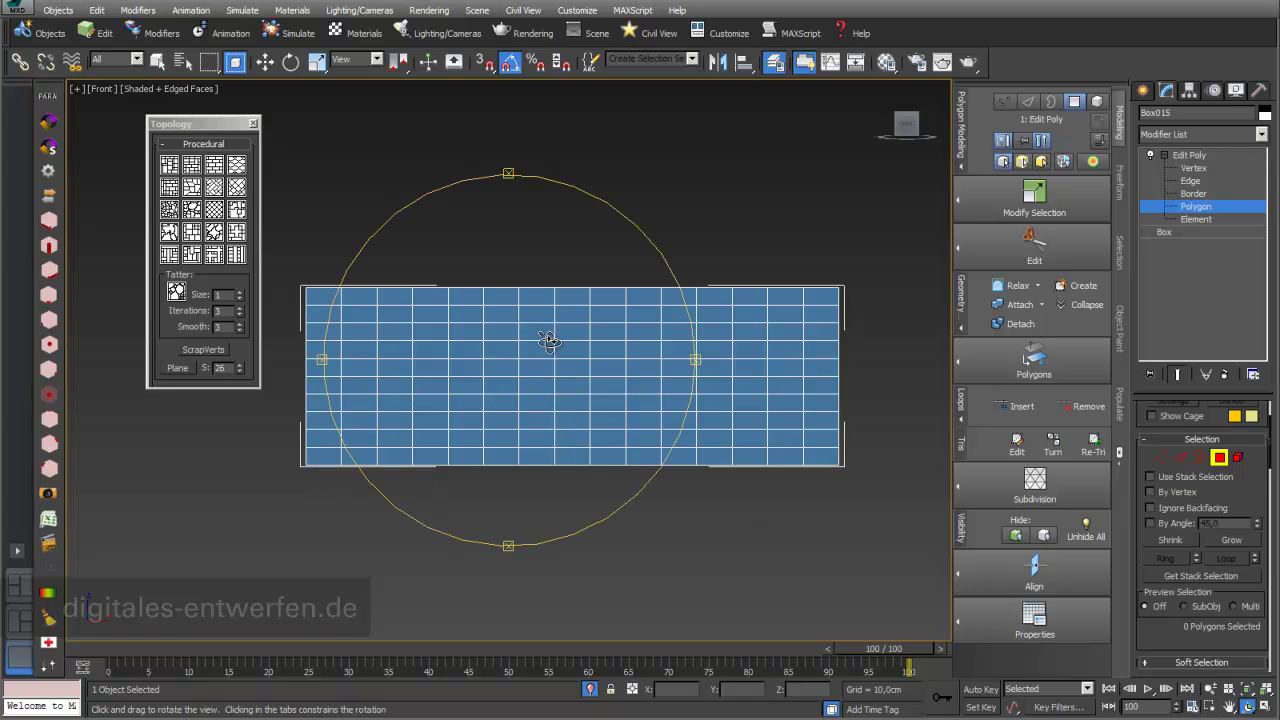
pyautogui.moveTo(551, 337); pyautogui.dragTo(636, 405)
pyautogui.click(1210, 168)
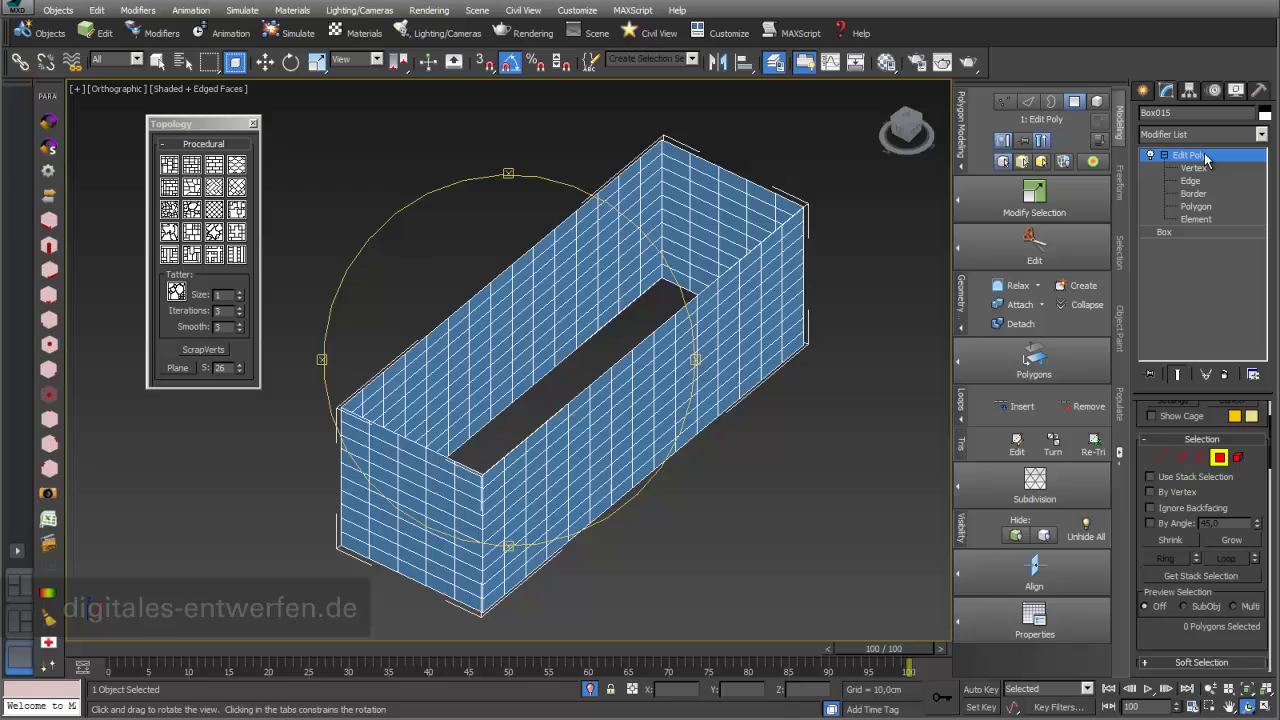
pyautogui.click(1190, 181)
pyautogui.scroll(4, 505, 522)
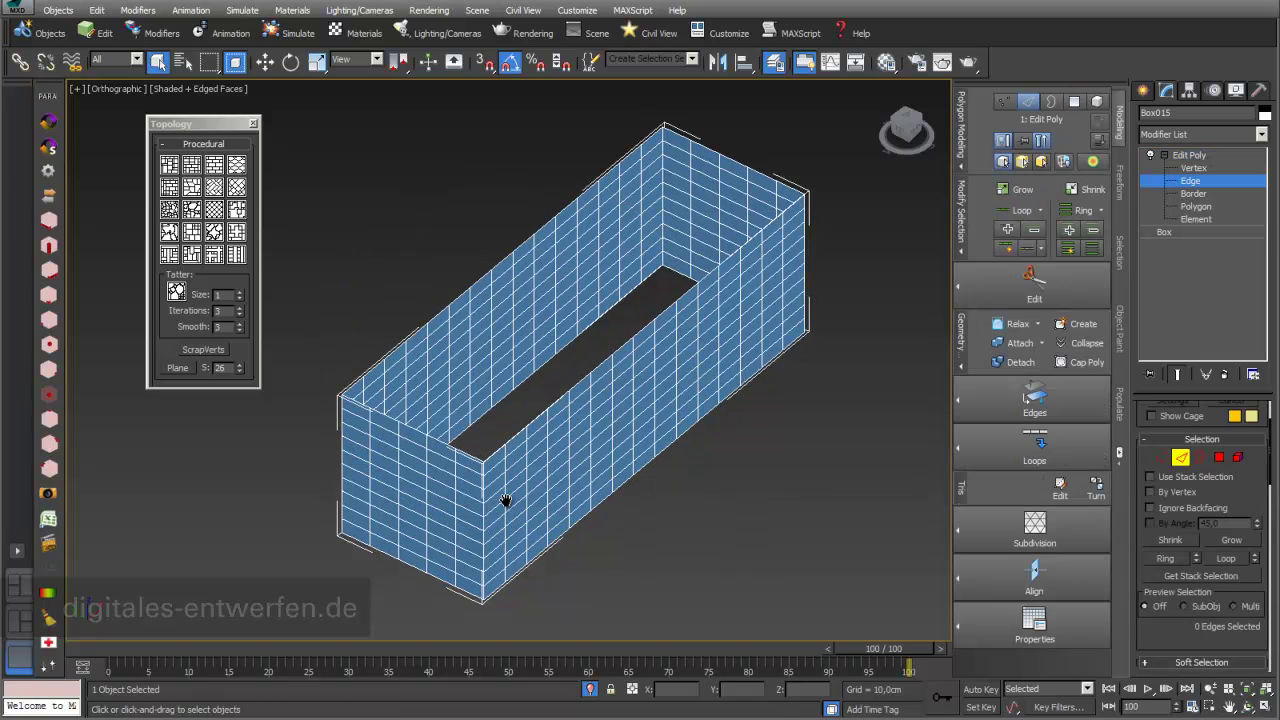
pyautogui.click(504, 470)
pyautogui.scroll(-3, 647, 538)
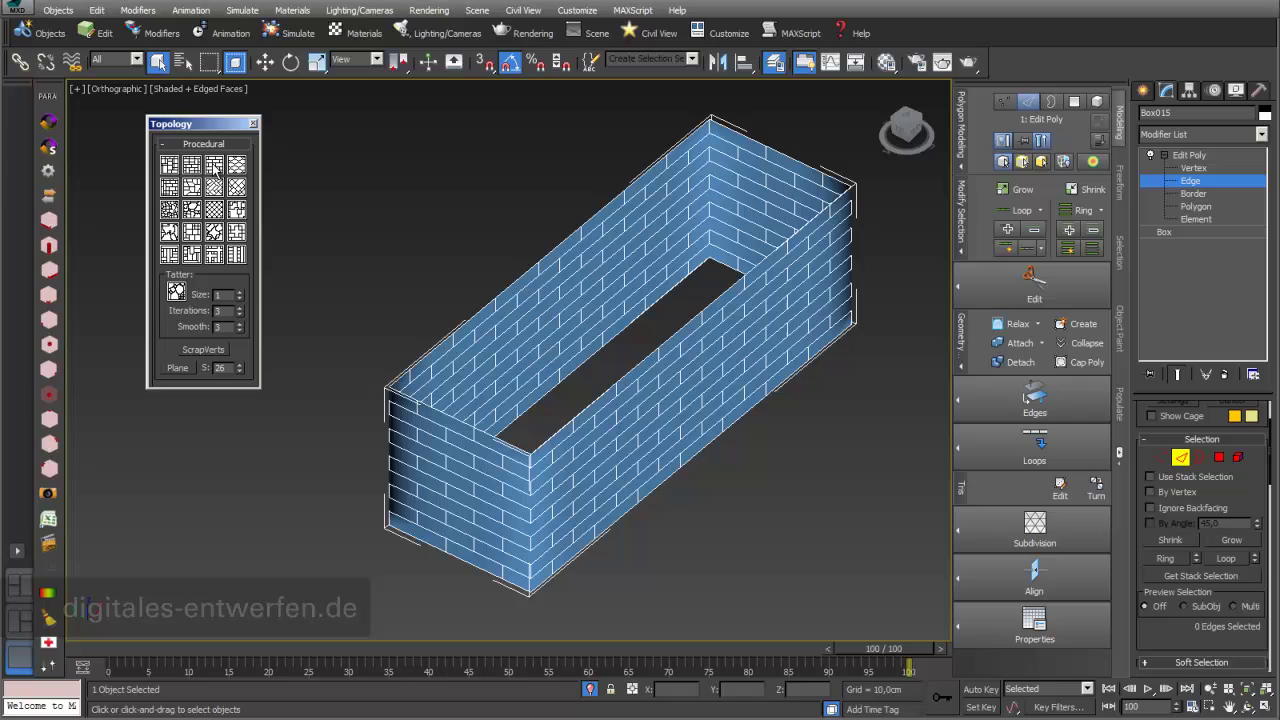
pyautogui.scroll(2, 565, 471)
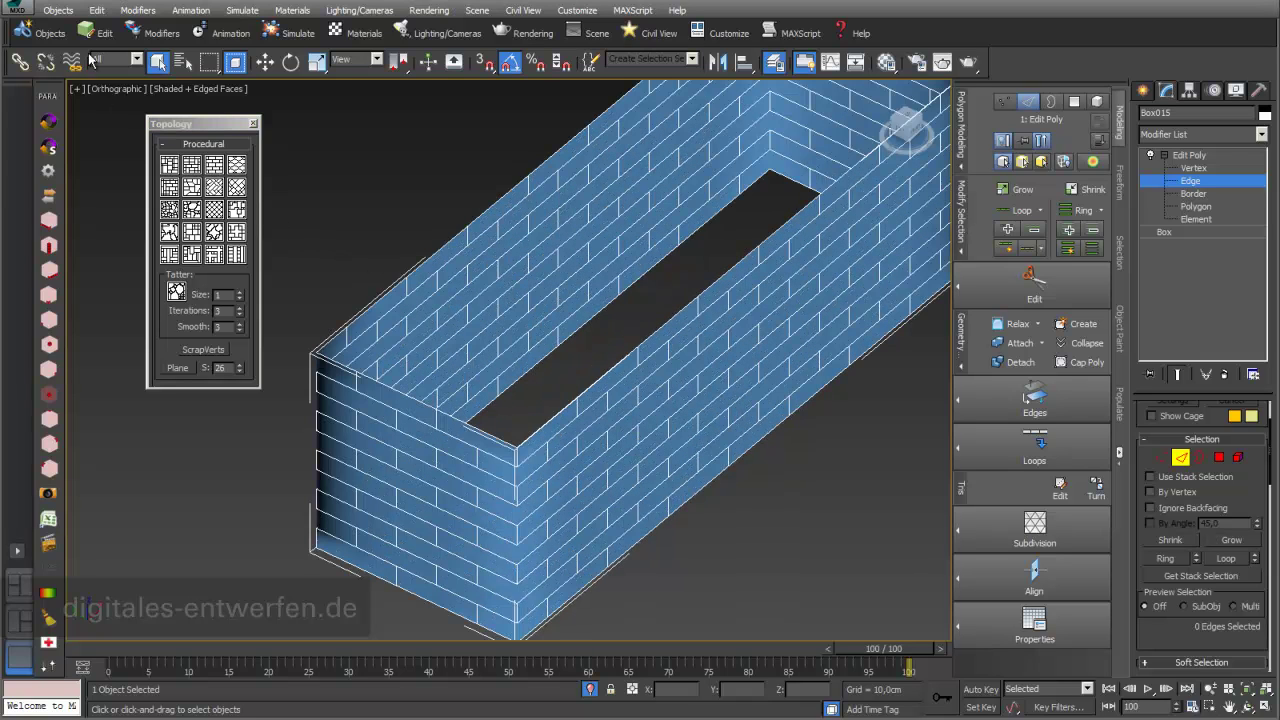
pyautogui.hotkey('ctrl', 'z')
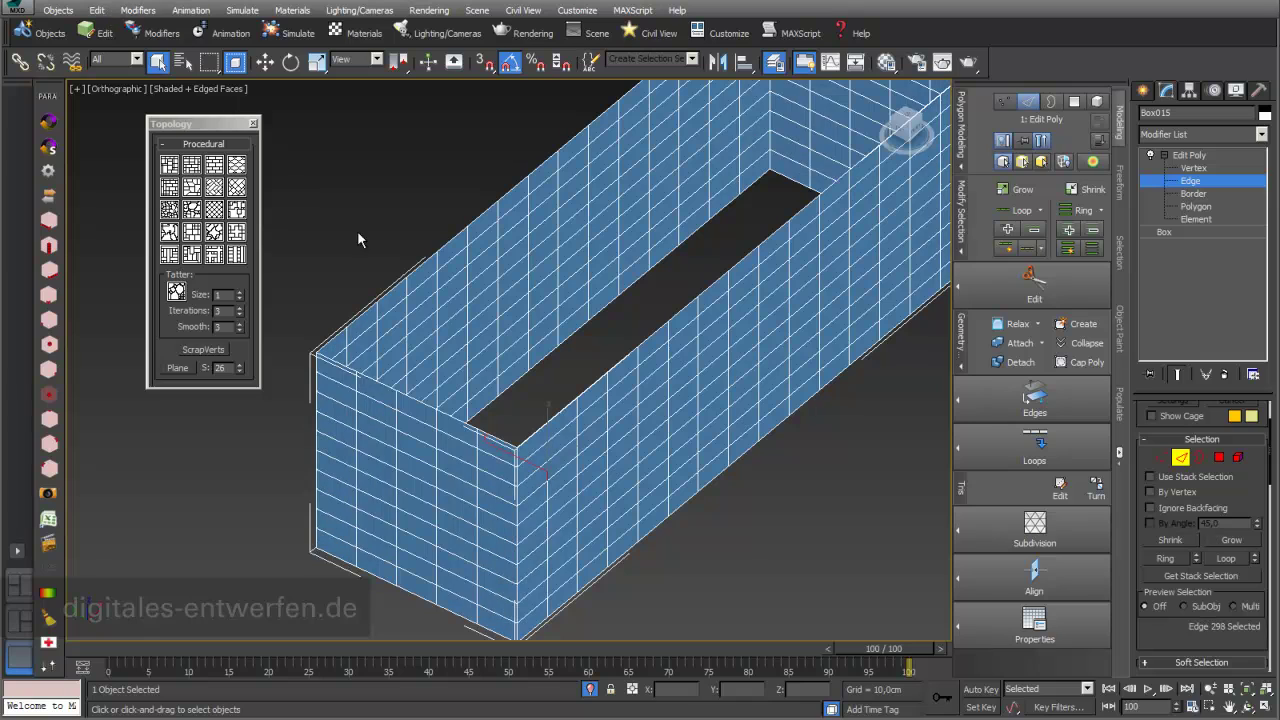
pyautogui.click(591, 382)
pyautogui.click(217, 170)
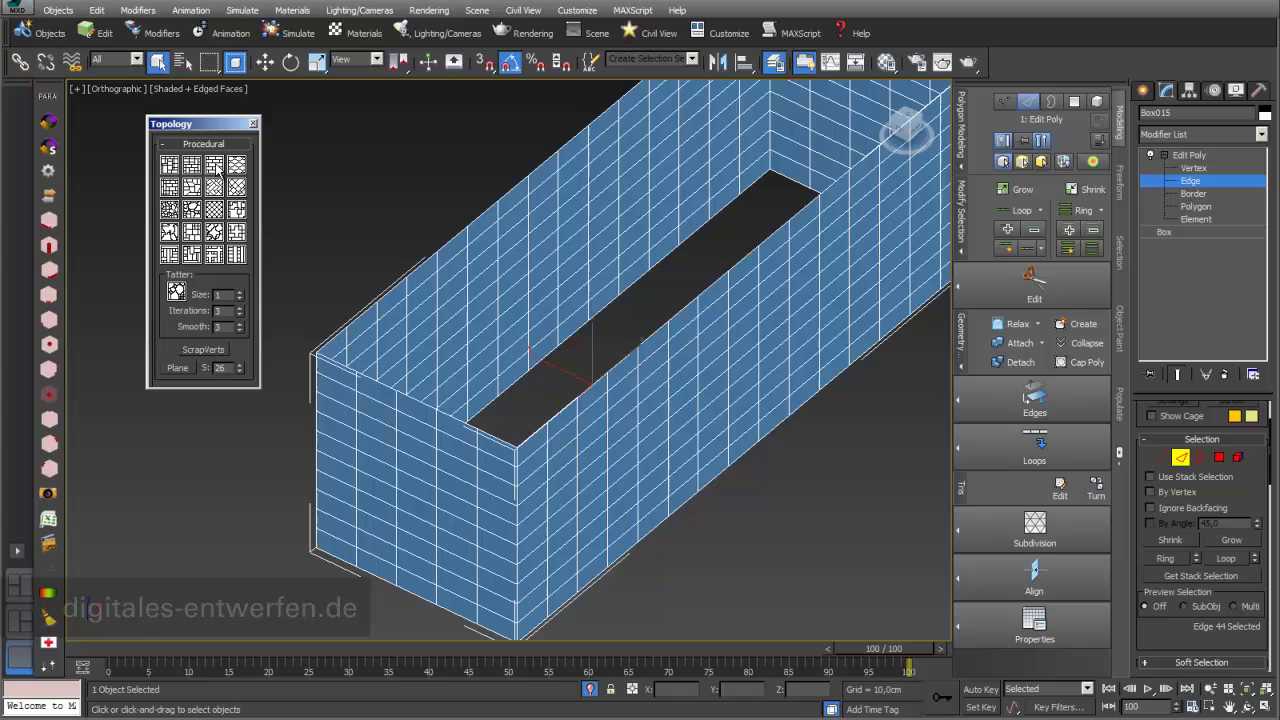
pyautogui.click(566, 450)
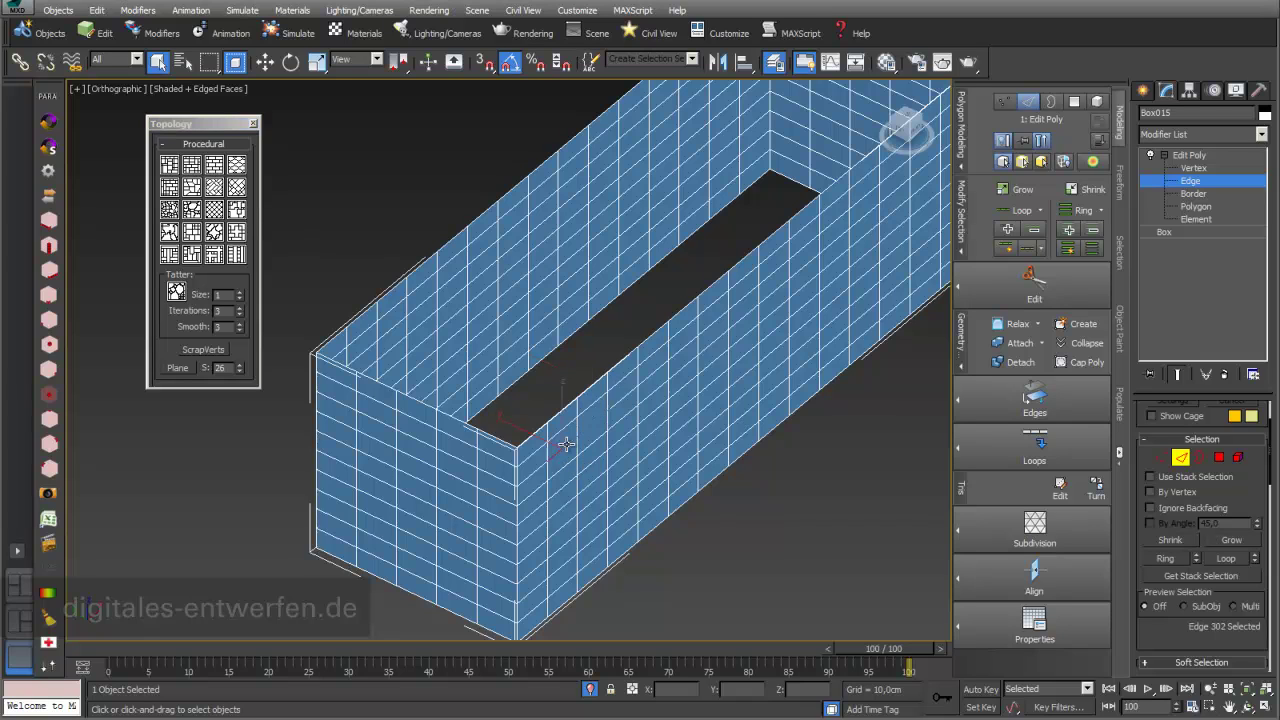
pyautogui.click(214, 172)
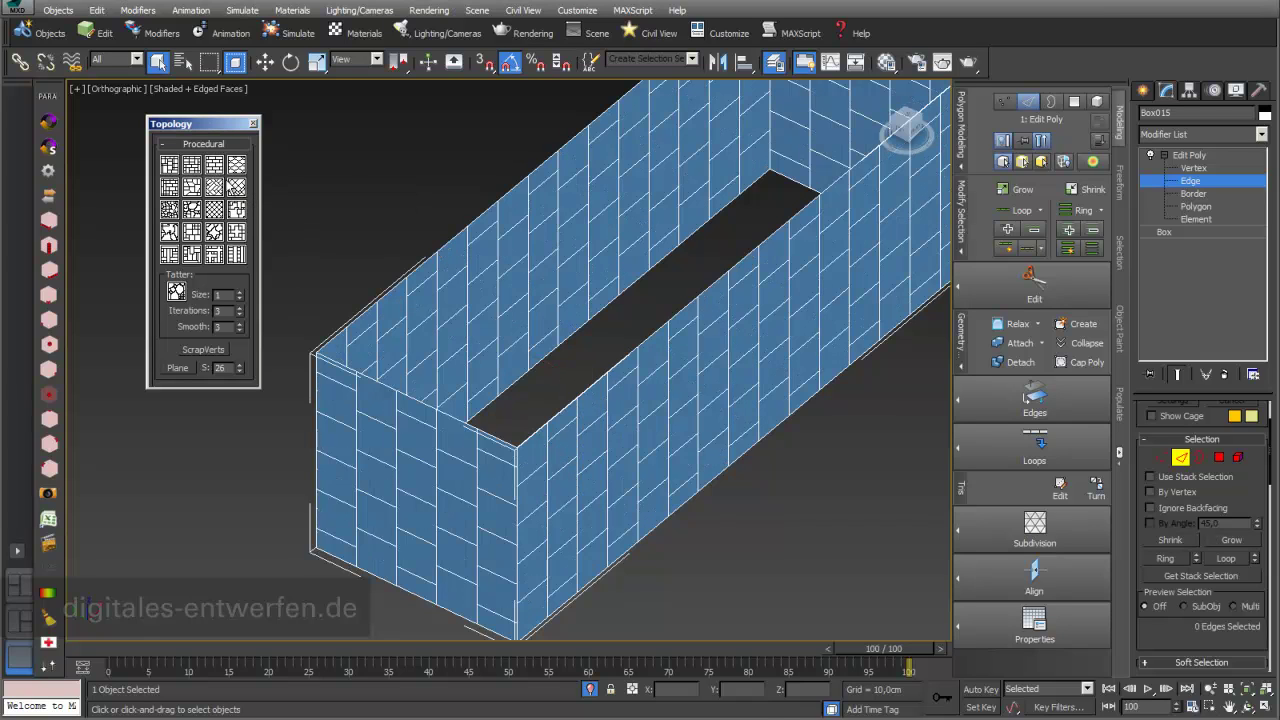
pyautogui.hotkey('ctrl', 'z')
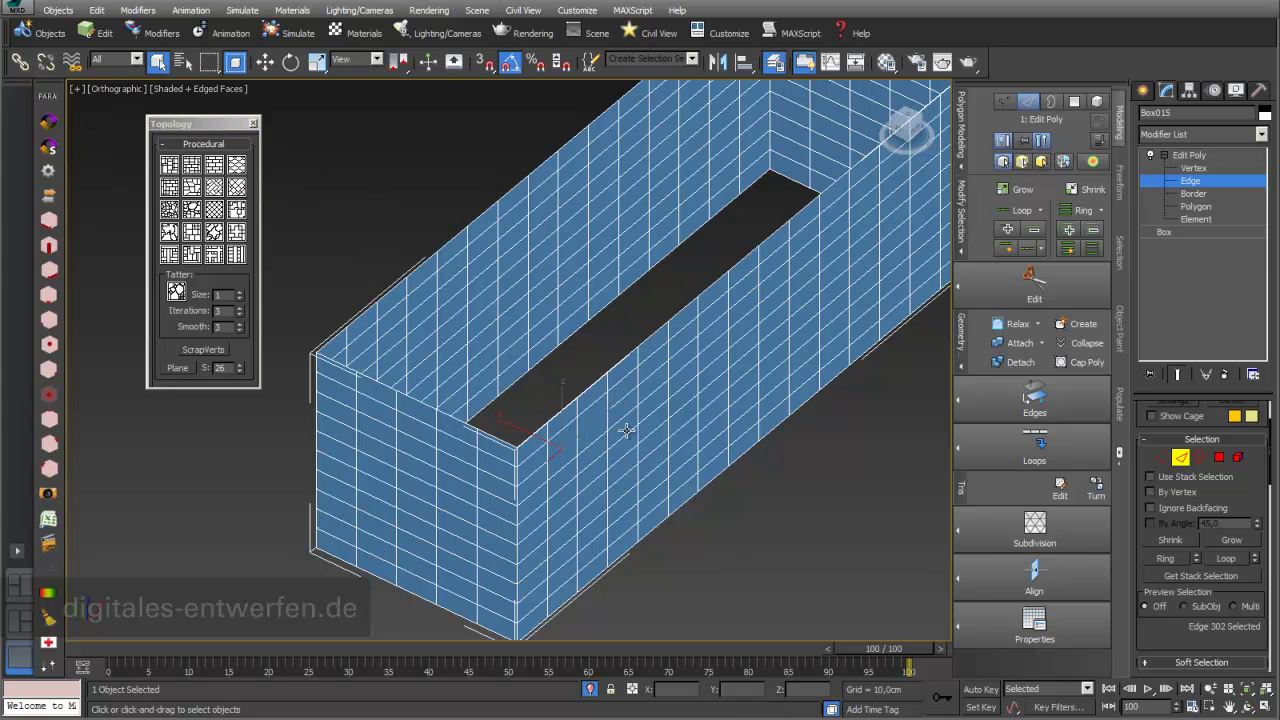
pyautogui.click(636, 398)
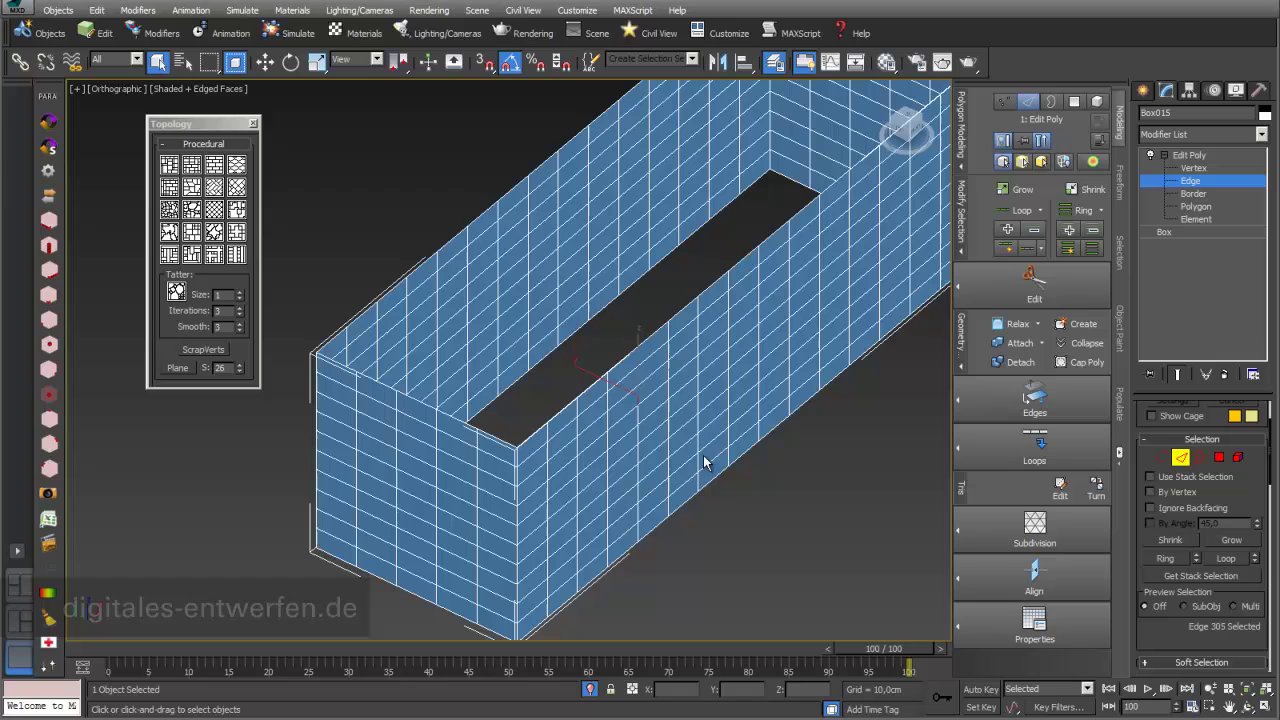
# Step: Rebuild the walls with the elongated hexagonal brick Topology pattern
pyautogui.click(237, 166)
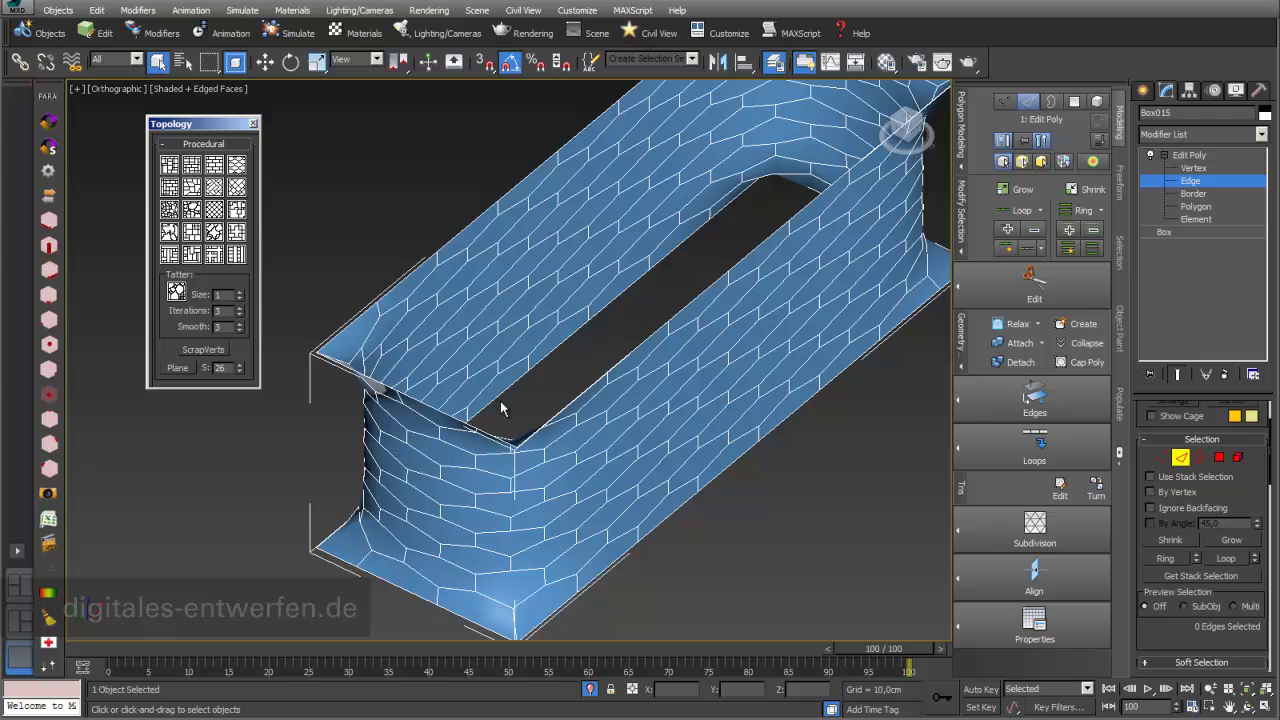
pyautogui.moveTo(760, 410); pyautogui.dragTo(695, 412, button='middle')
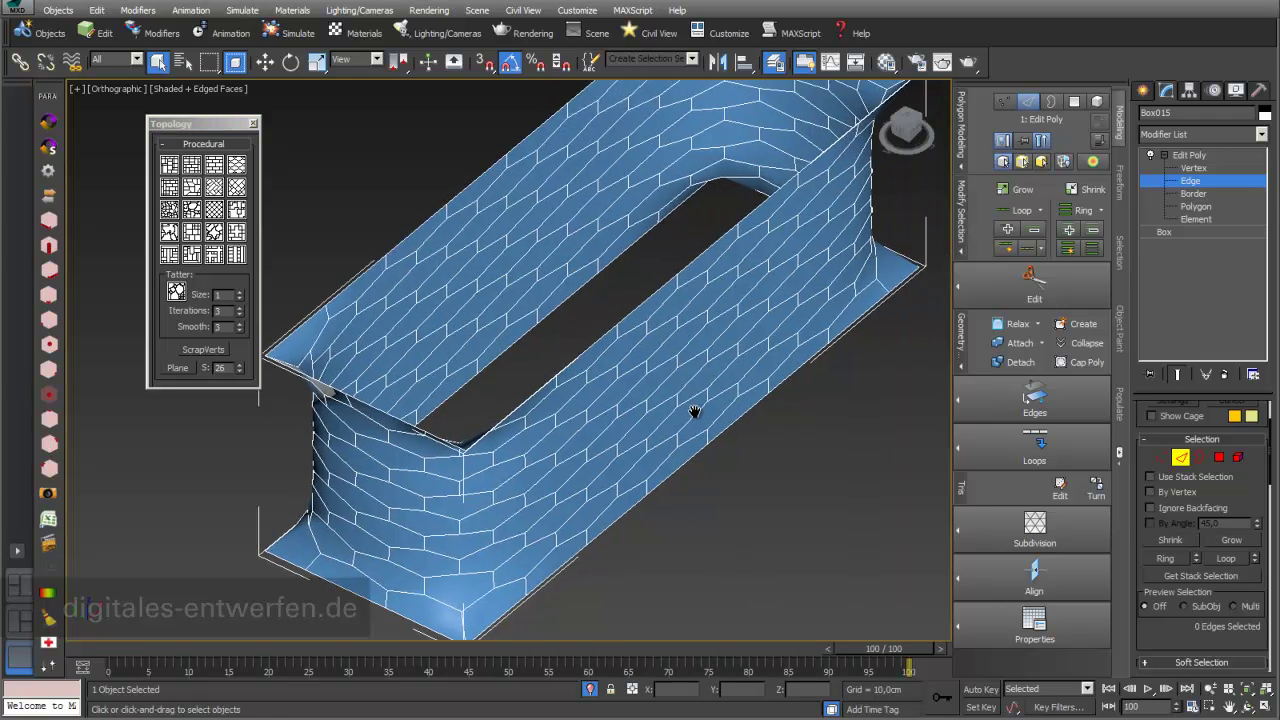
pyautogui.scroll(-2, 651, 420)
pyautogui.scroll(6, 689, 391)
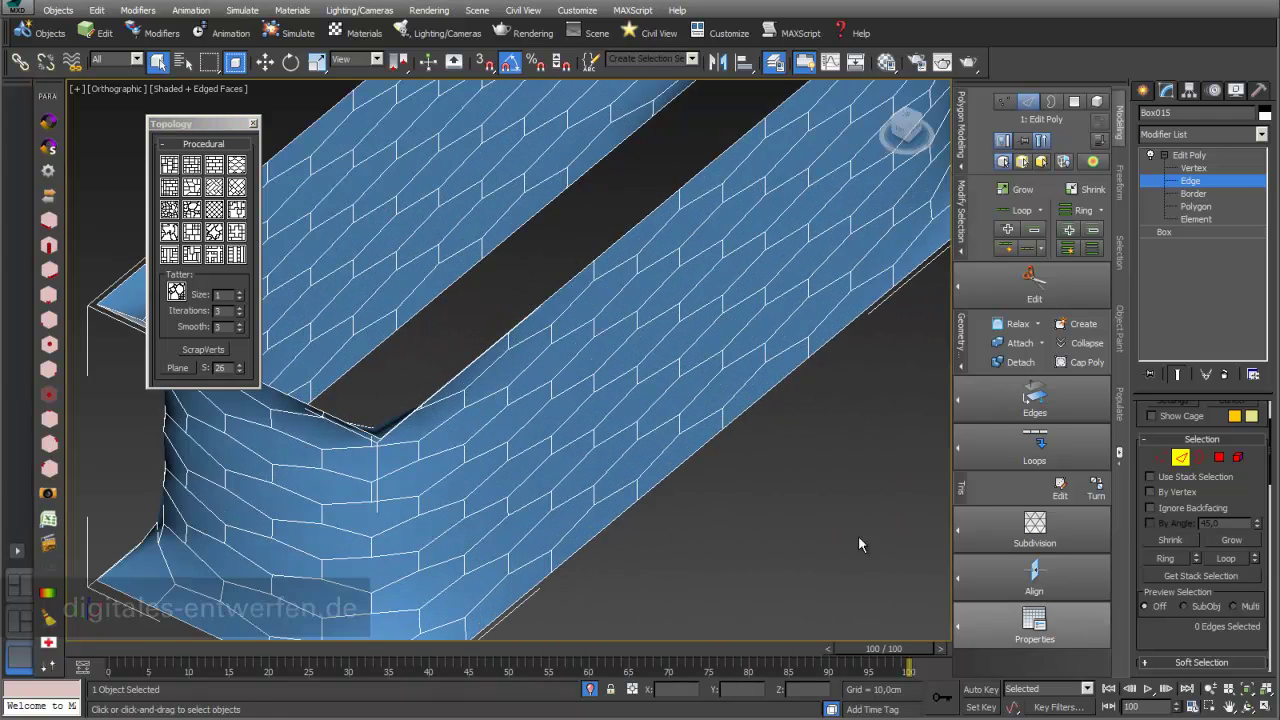
pyautogui.scroll(-2, 672, 438)
# Step: Set the mesh shading to Hard and orbit around the faceted front corner
pyautogui.moveTo(982, 636)
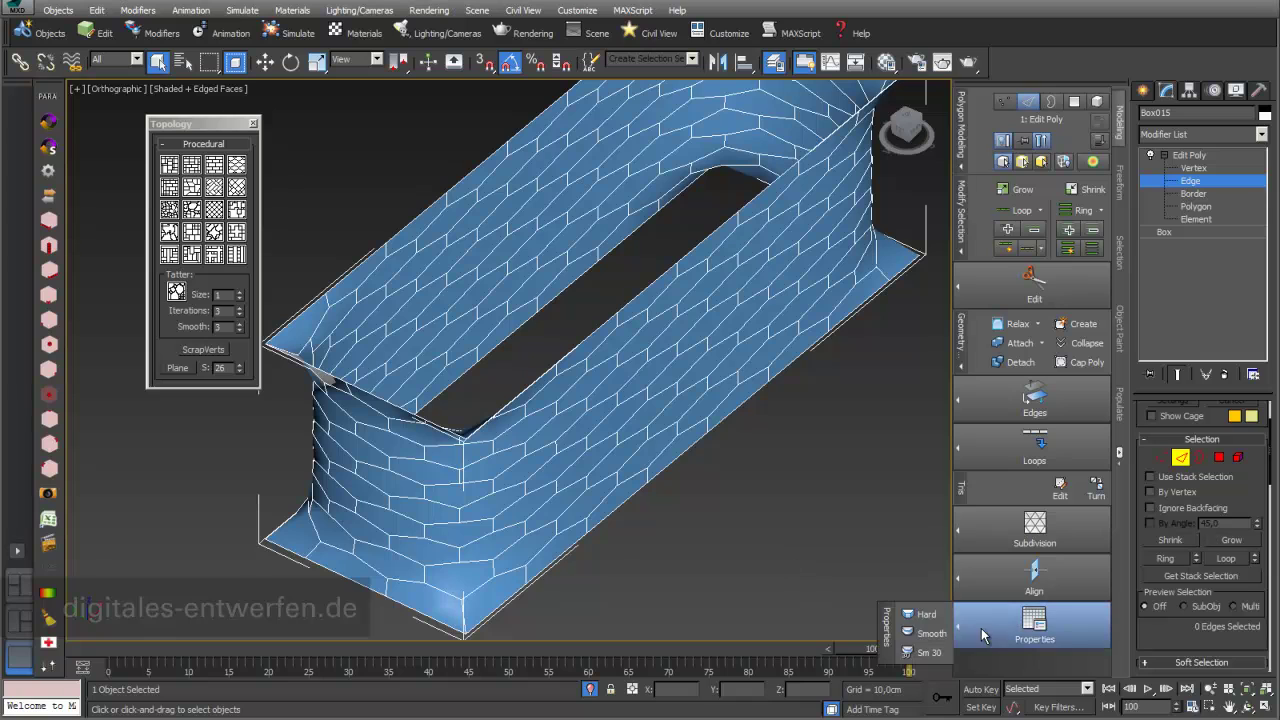
pyautogui.click(928, 615)
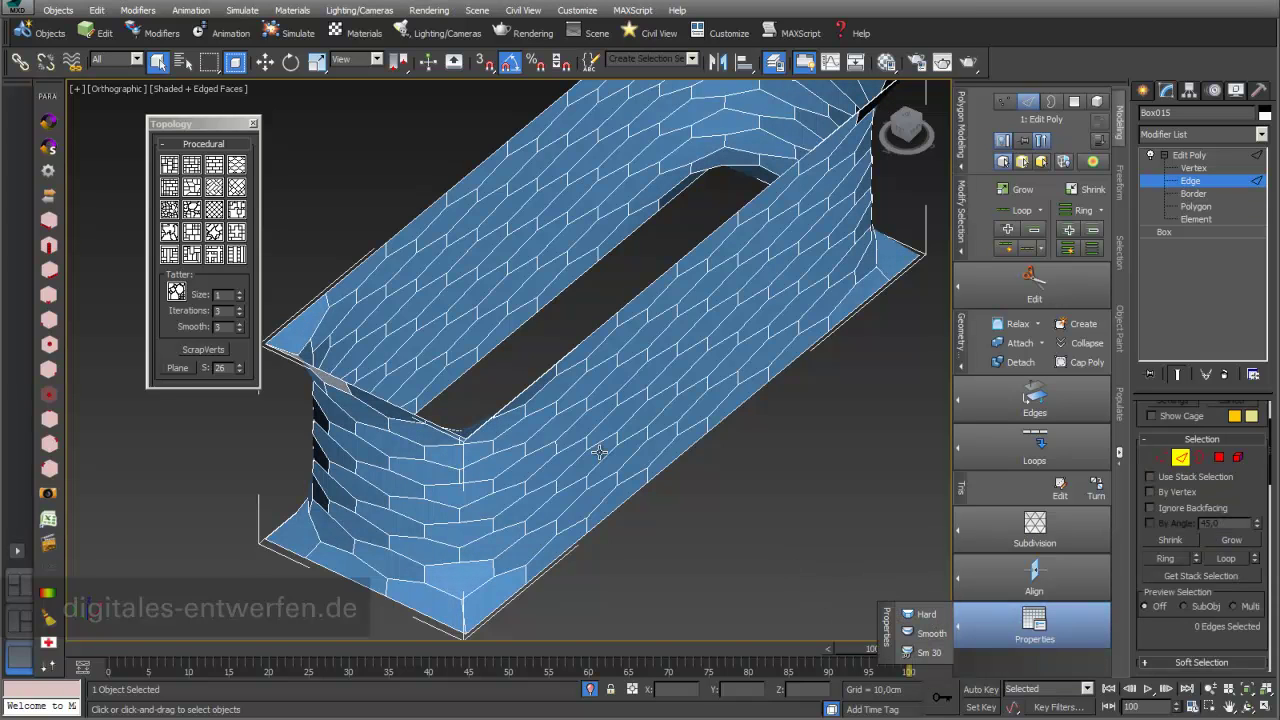
pyautogui.scroll(3, 506, 503)
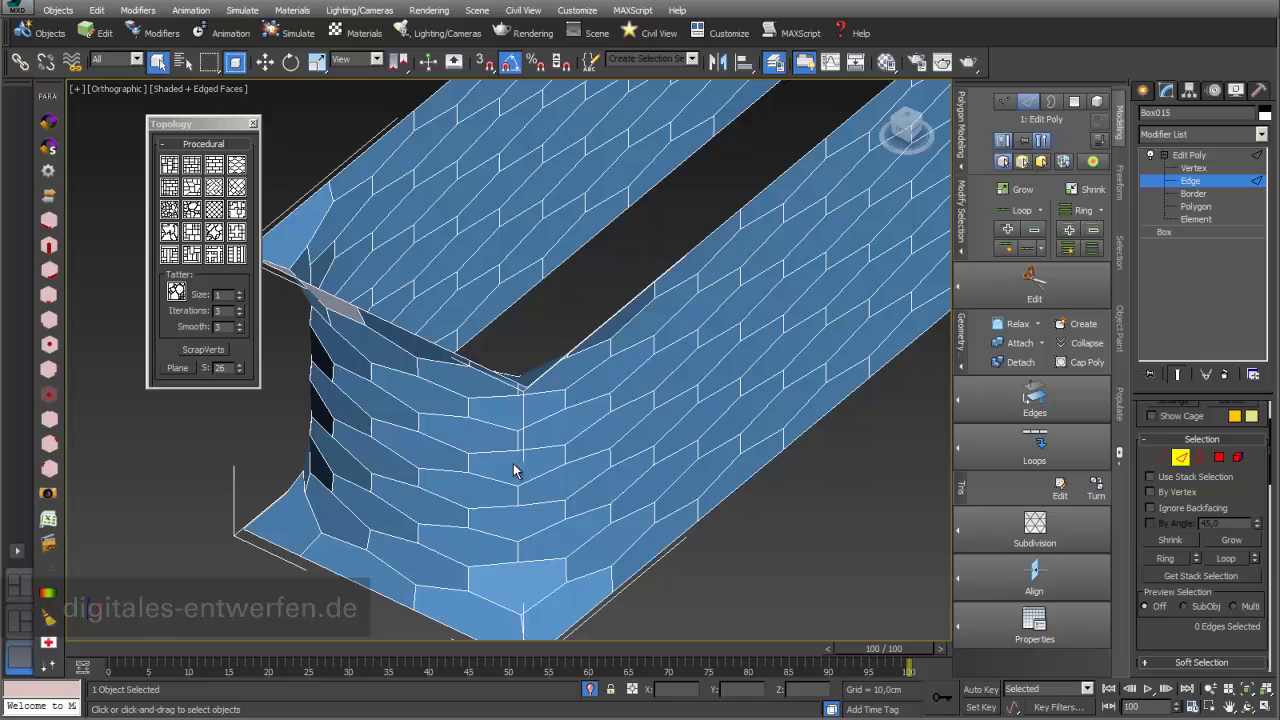
pyautogui.moveTo(476, 509); pyautogui.dragTo(549, 452, button='middle')
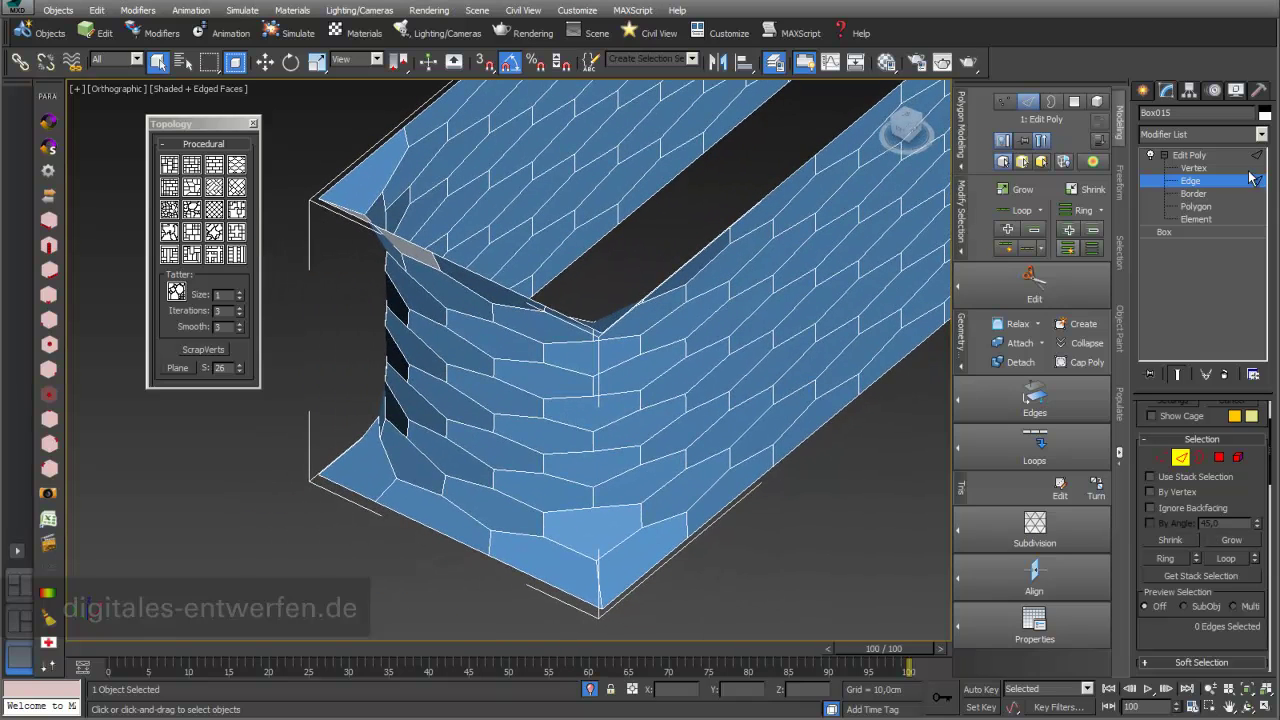
pyautogui.keyDown('alt'); pyautogui.moveTo(508, 360); pyautogui.dragTo(548, 362, button='middle'); pyautogui.keyUp('alt')
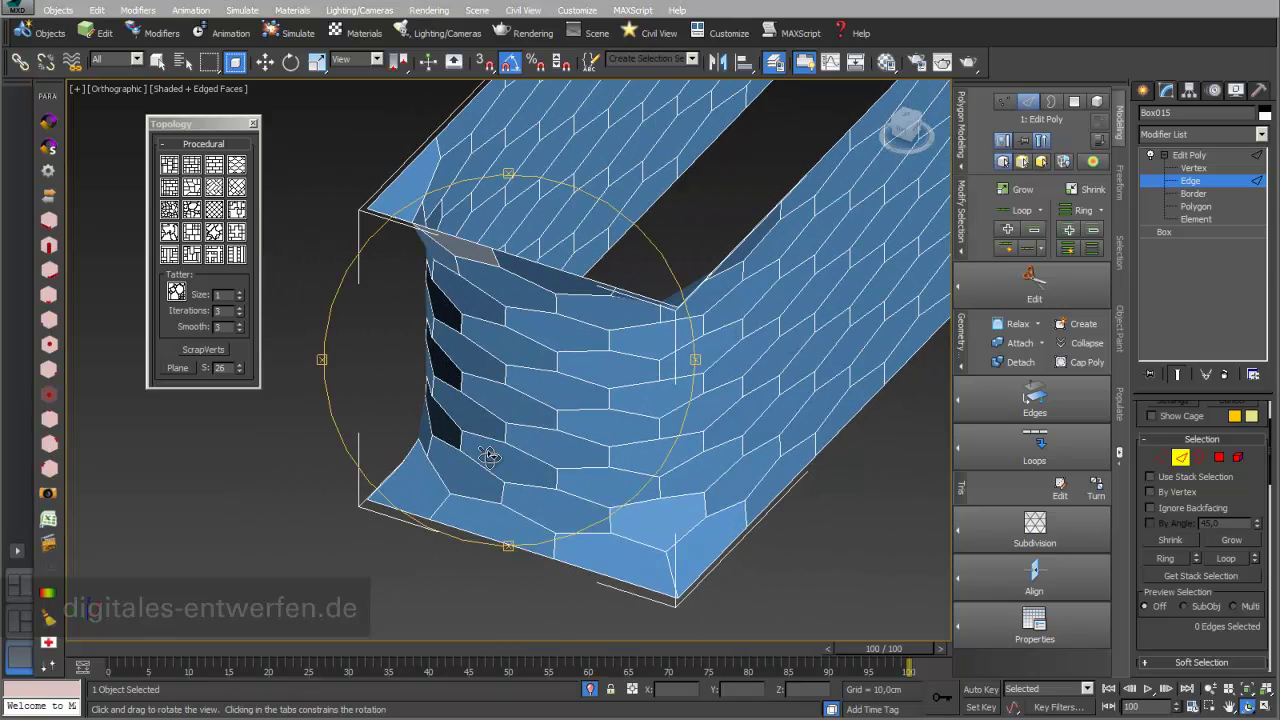
pyautogui.keyDown('alt'); pyautogui.moveTo(515, 437); pyautogui.dragTo(686, 365, button='middle'); pyautogui.keyUp('alt')
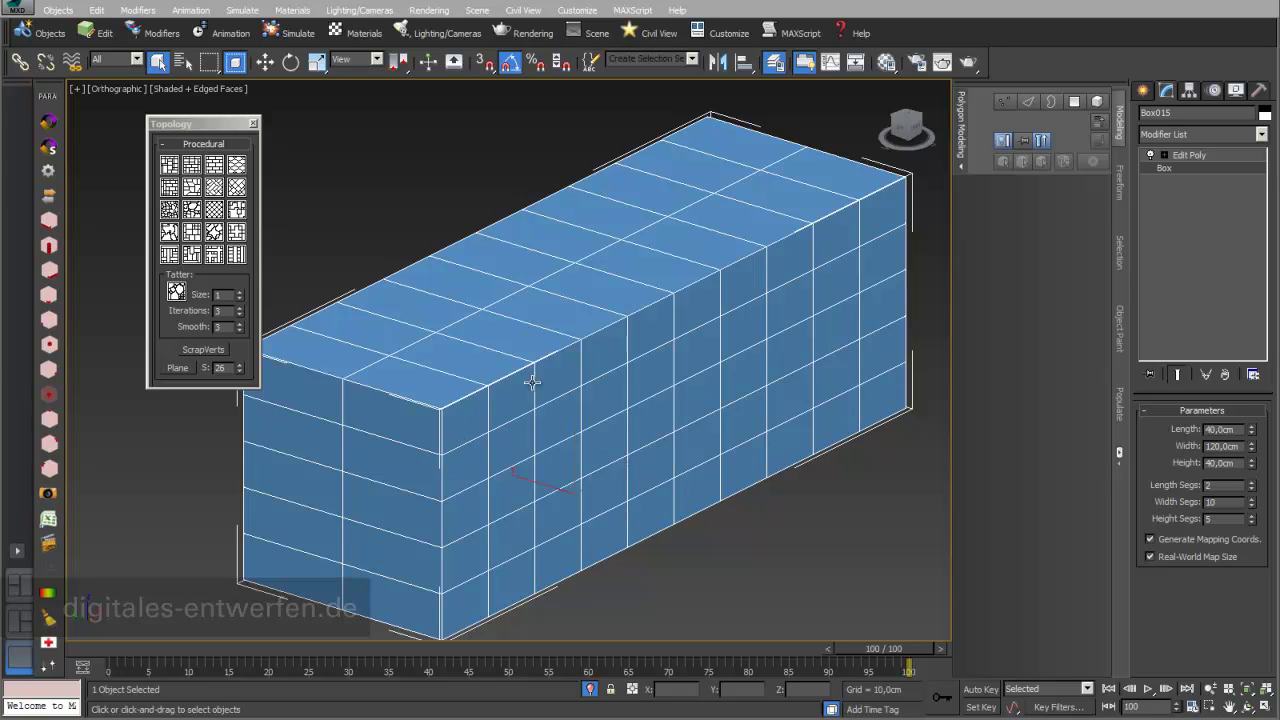
# Step: Apply the Skin topology to the Edit Poly mesh and set Hard shading for a faceted rock
pyautogui.click(1190, 155)
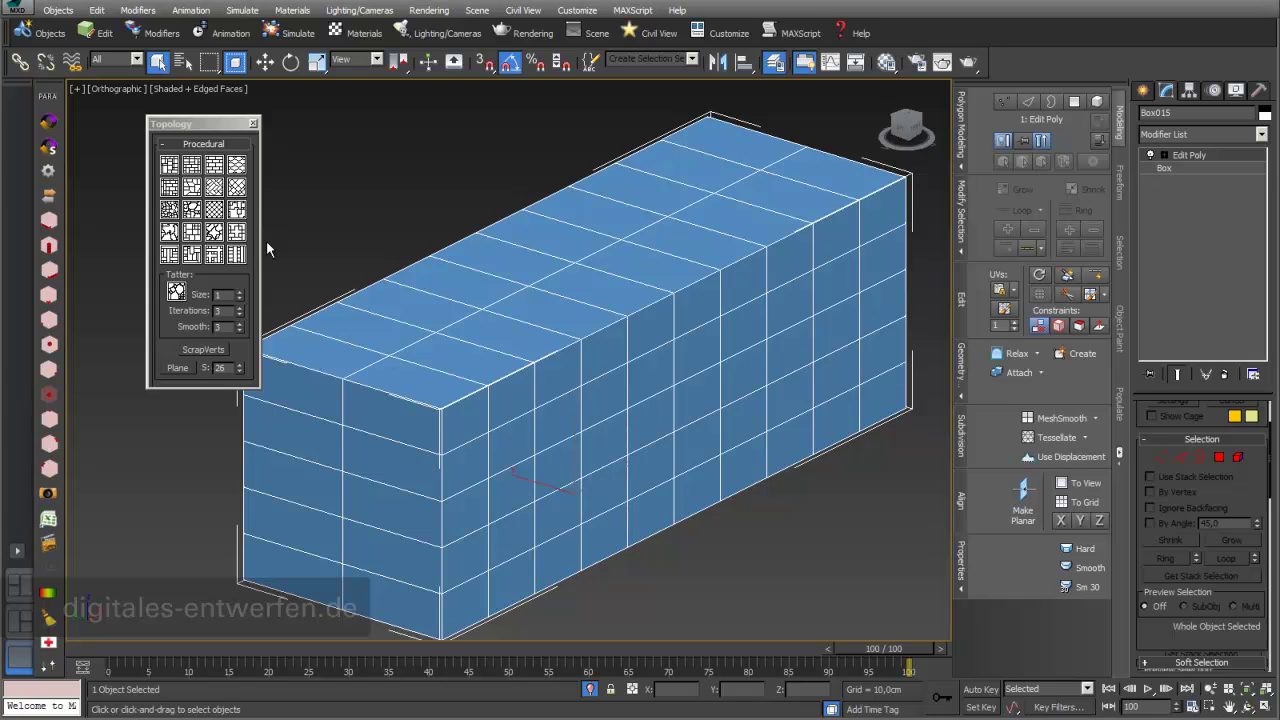
pyautogui.click(168, 211)
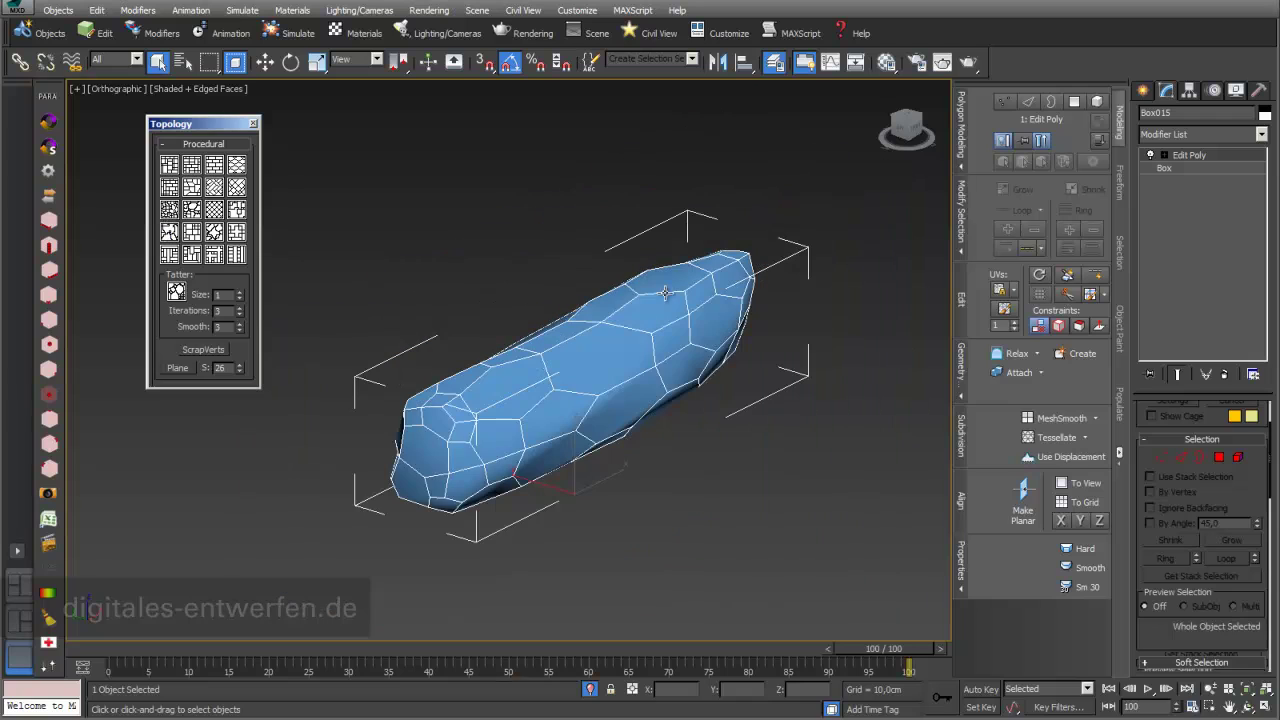
pyautogui.click(1083, 548)
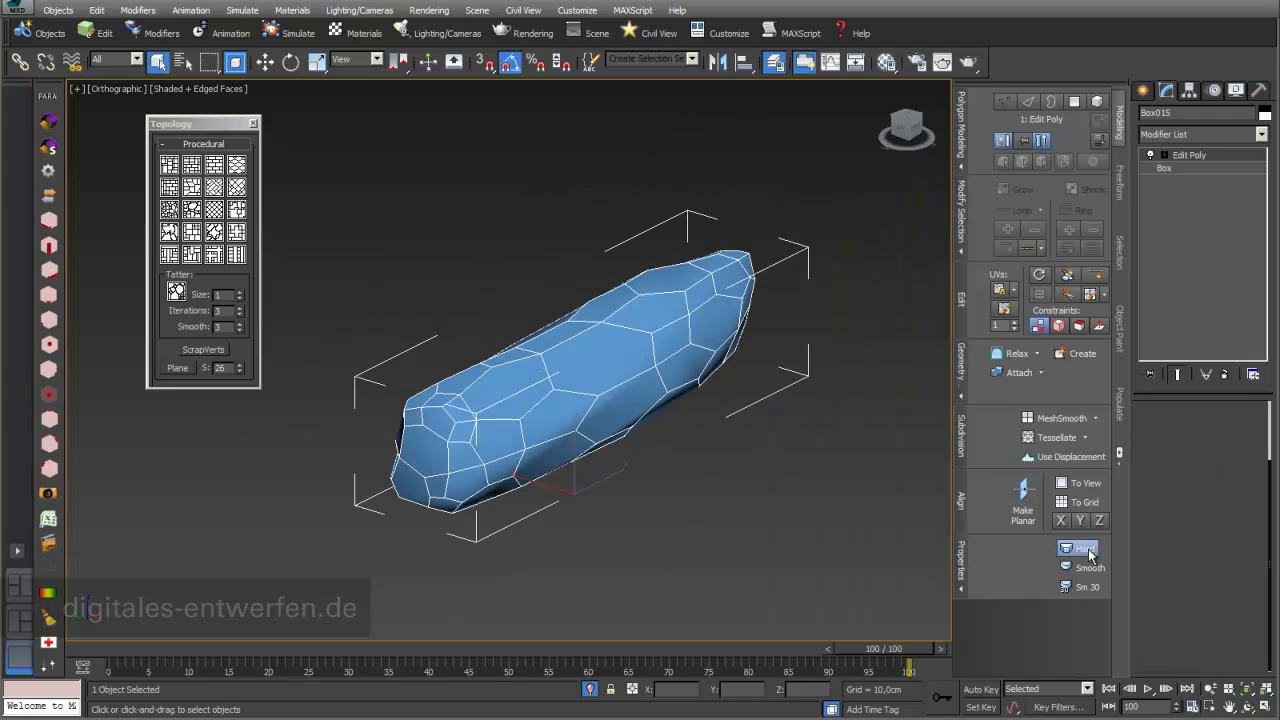
# Step: Add a new Edit Poly modifier to Box015 and enter polygon level
pyautogui.click(1261, 134)
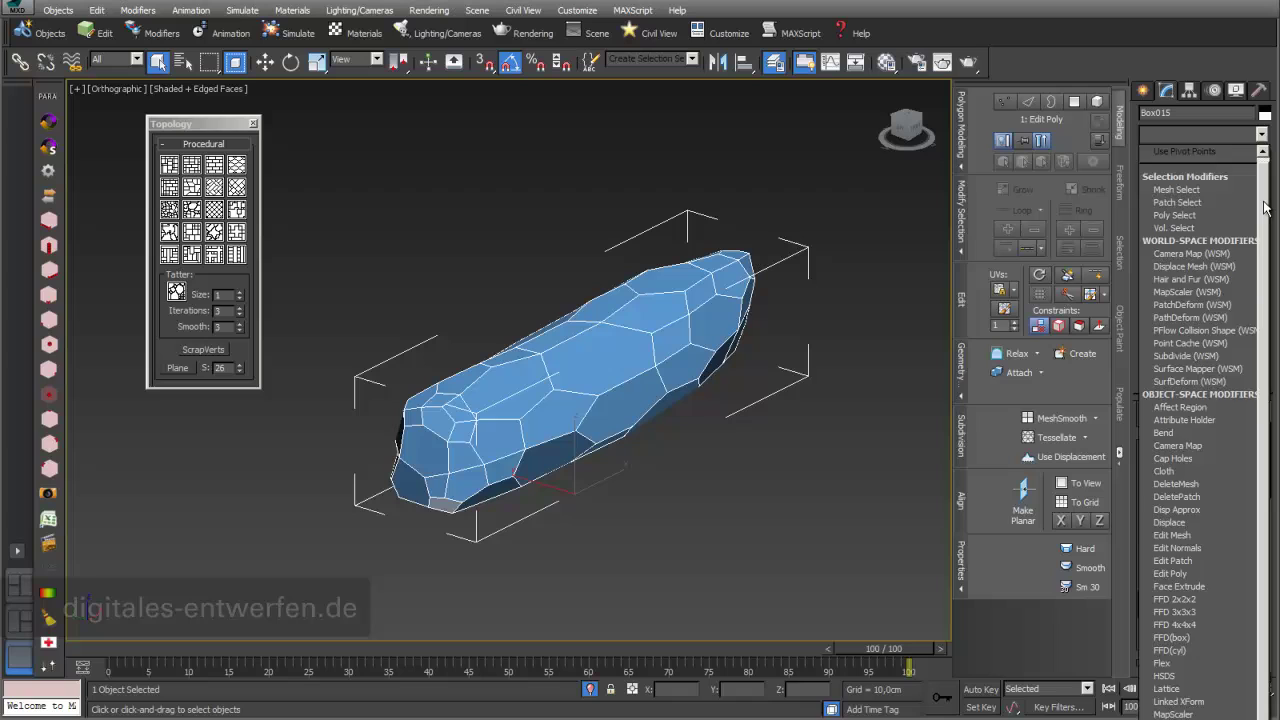
pyautogui.scroll(-5, 1266, 210)
pyautogui.click(1203, 419)
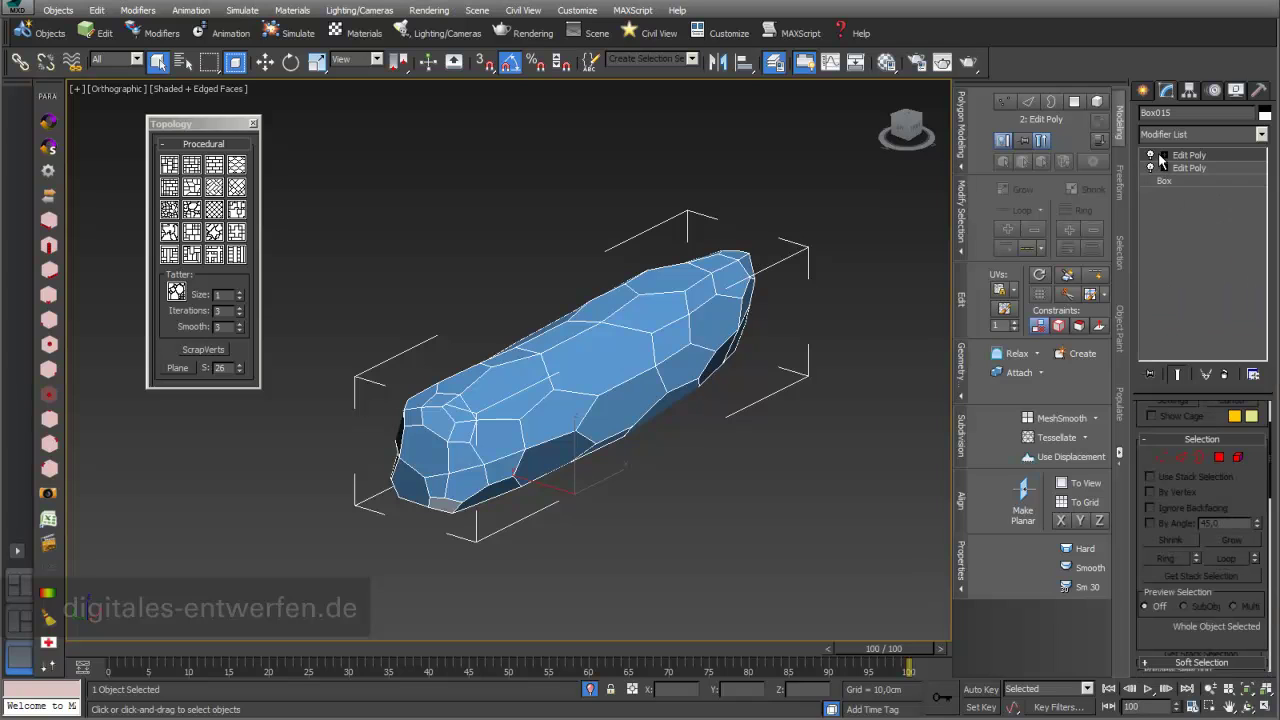
pyautogui.click(1162, 155)
pyautogui.click(1196, 206)
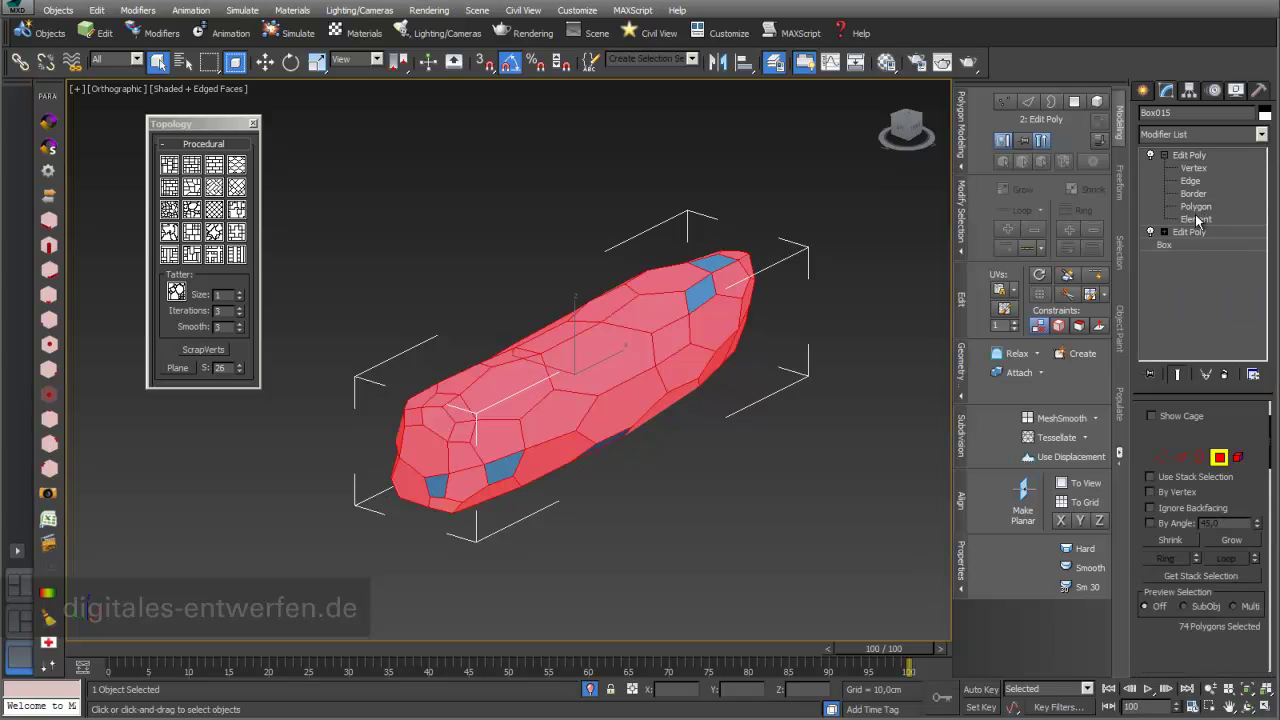
# Step: Randomly select 22 polygons, briefly opening and cancelling the Inset settings
pyautogui.click(1121, 265)
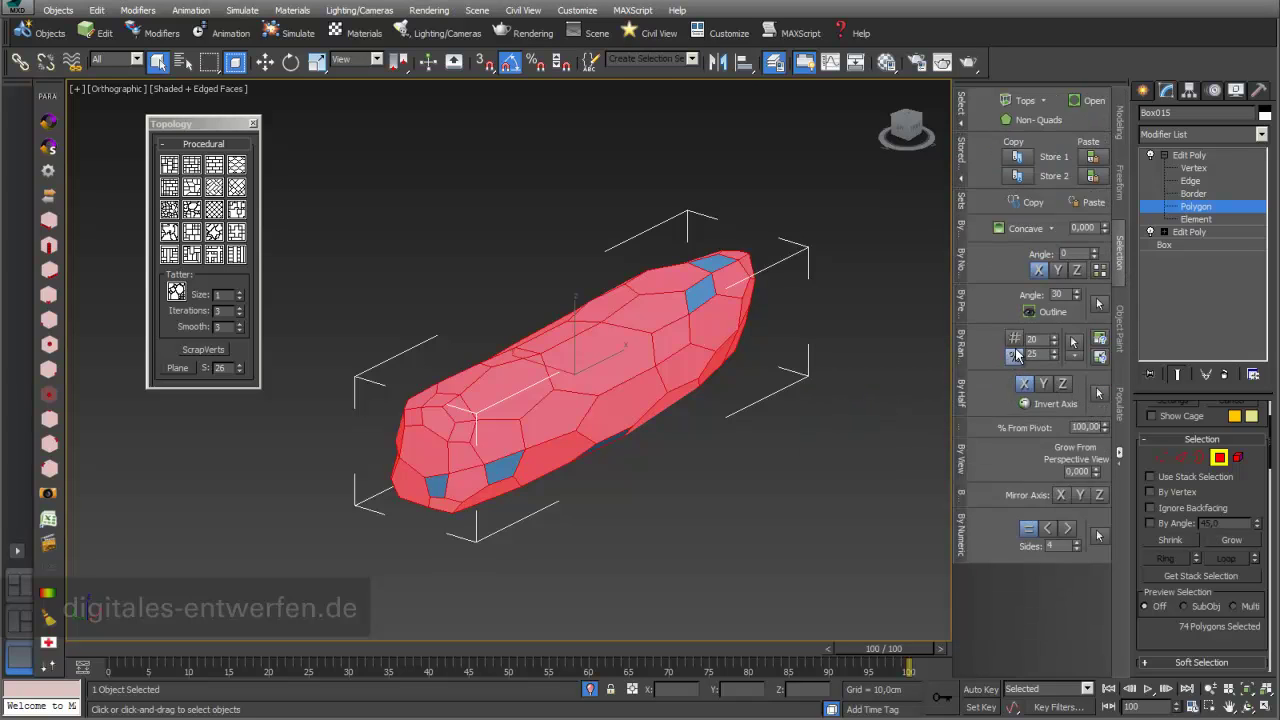
pyautogui.click(1074, 343)
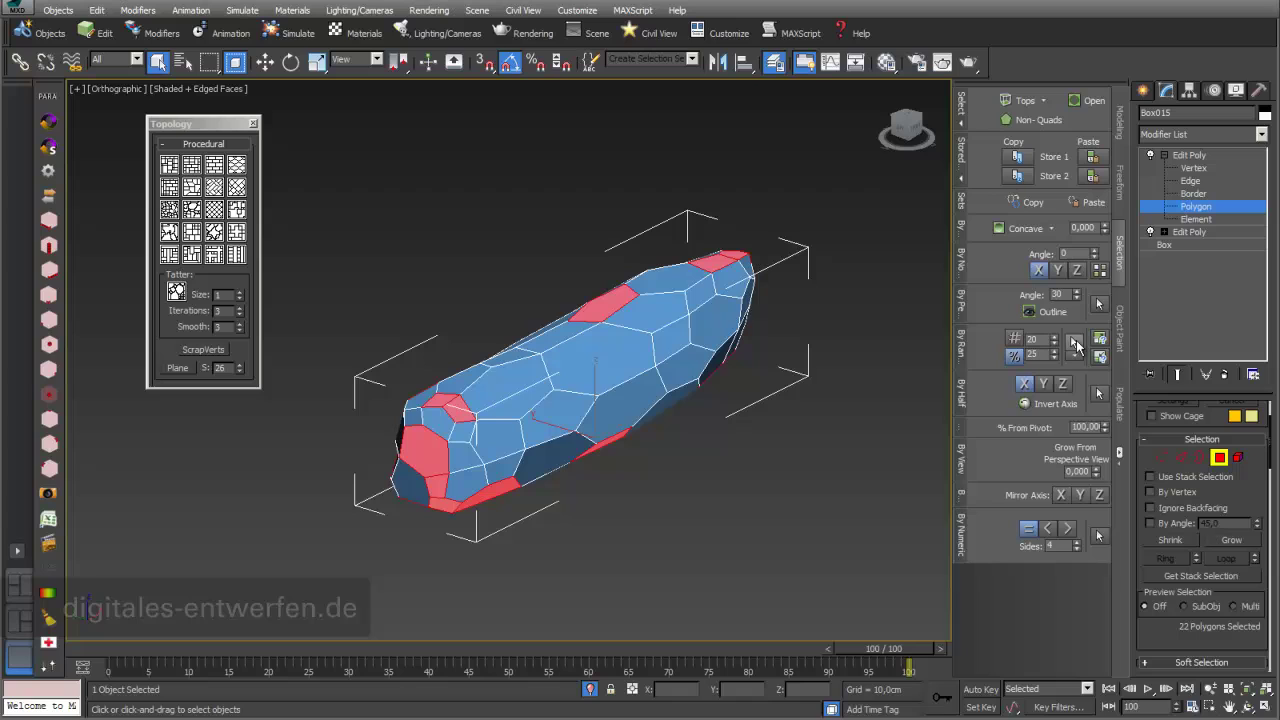
pyautogui.moveTo(1260, 500); pyautogui.dragTo(1258, 360)
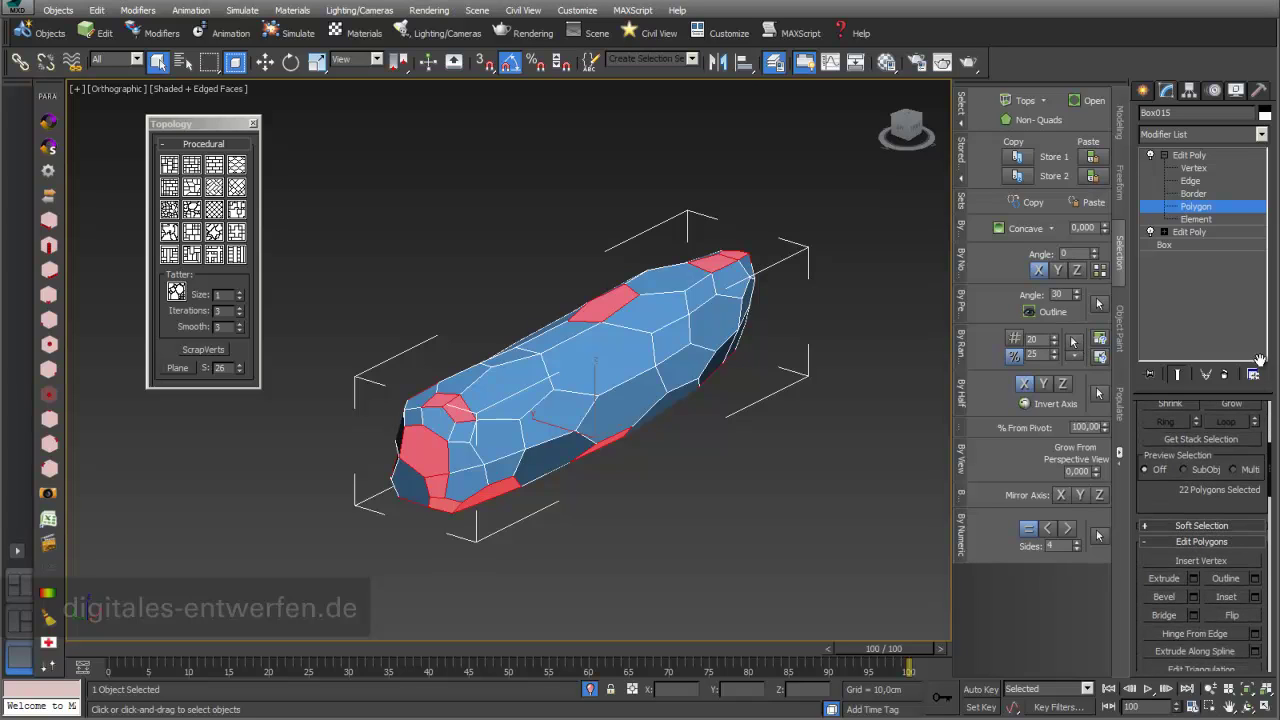
pyautogui.click(1255, 597)
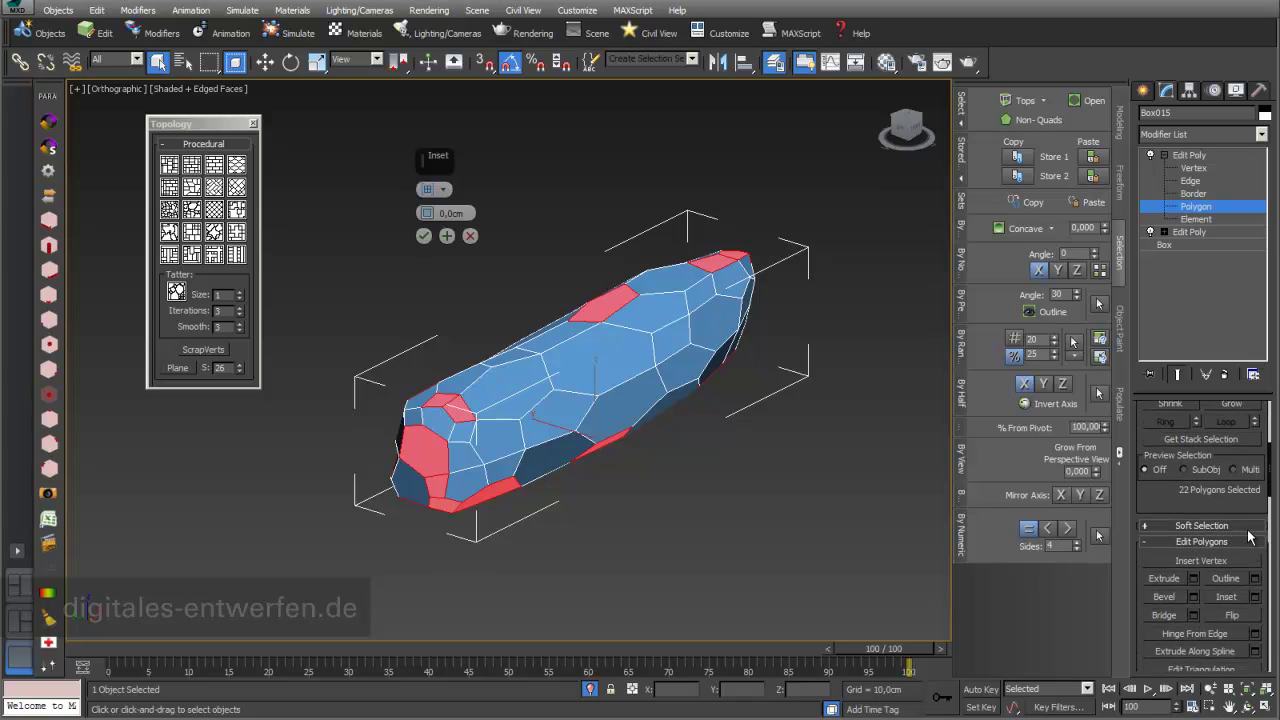
pyautogui.click(470, 236)
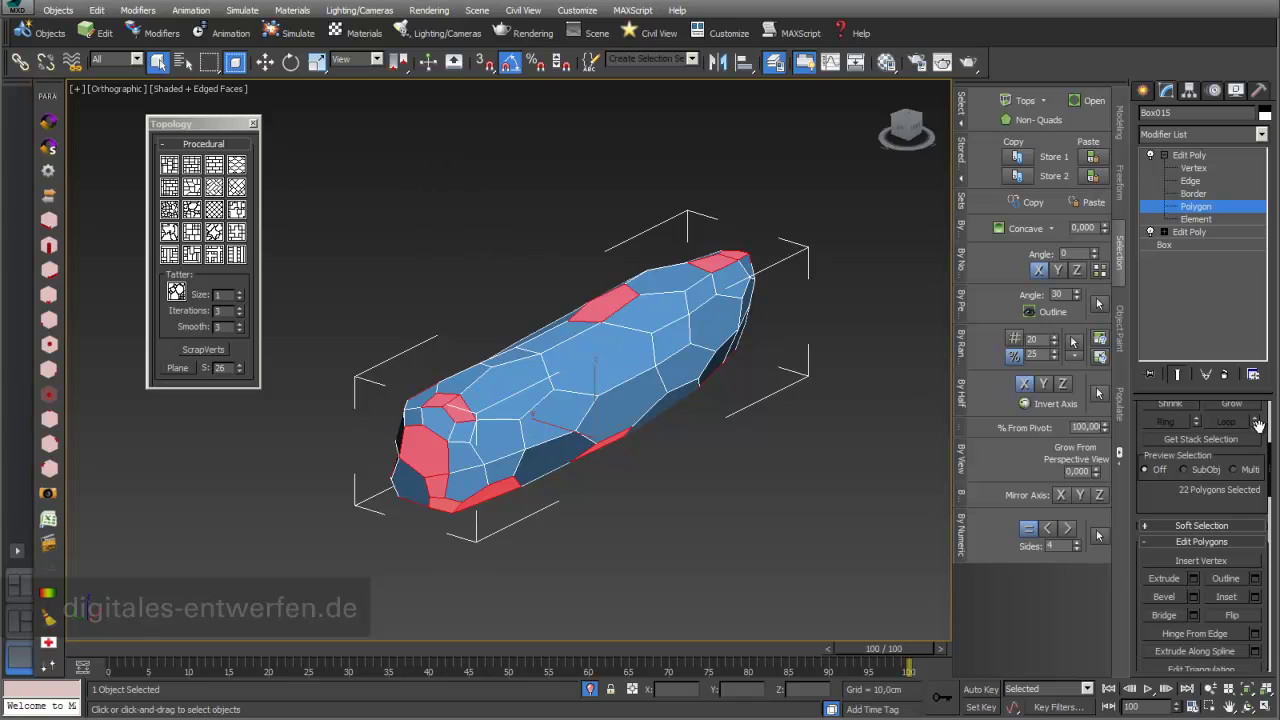
pyautogui.moveTo(1261, 420); pyautogui.dragTo(1272, 662)
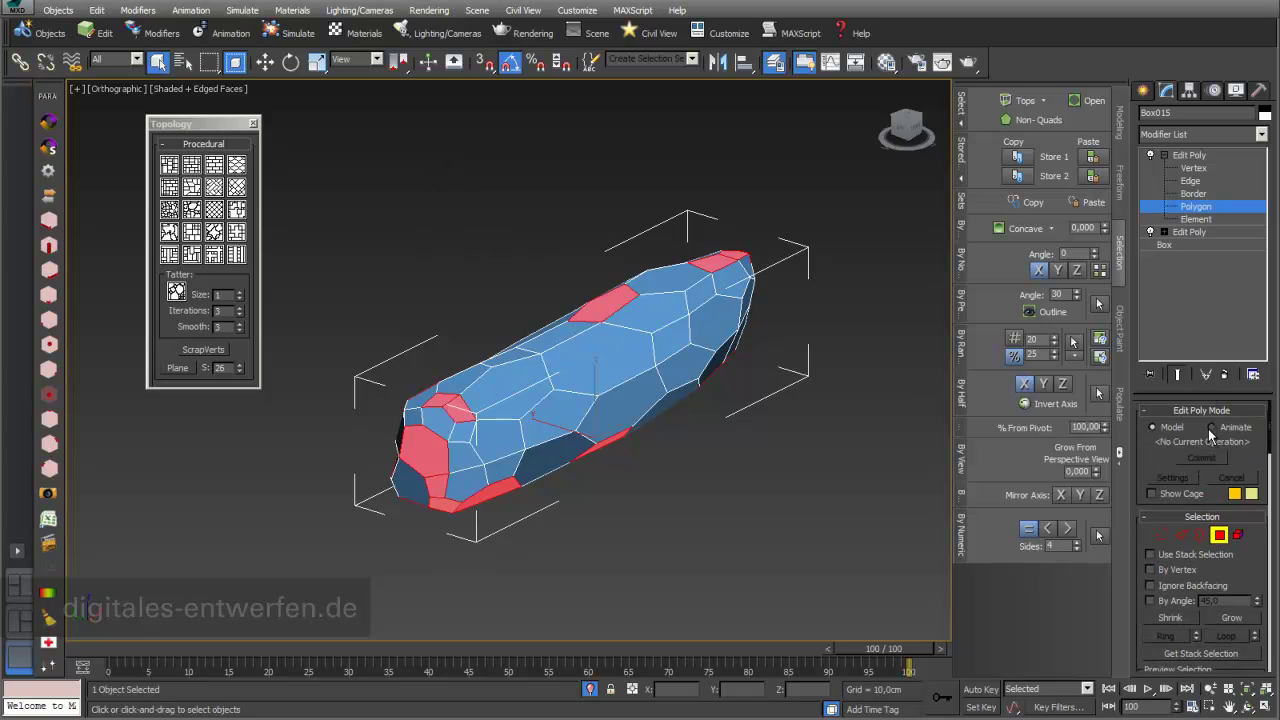
pyautogui.scroll(-5, 1167, 453)
# Step: Inset the 22 selected polygons by 0,892cm
pyautogui.click(1256, 633)
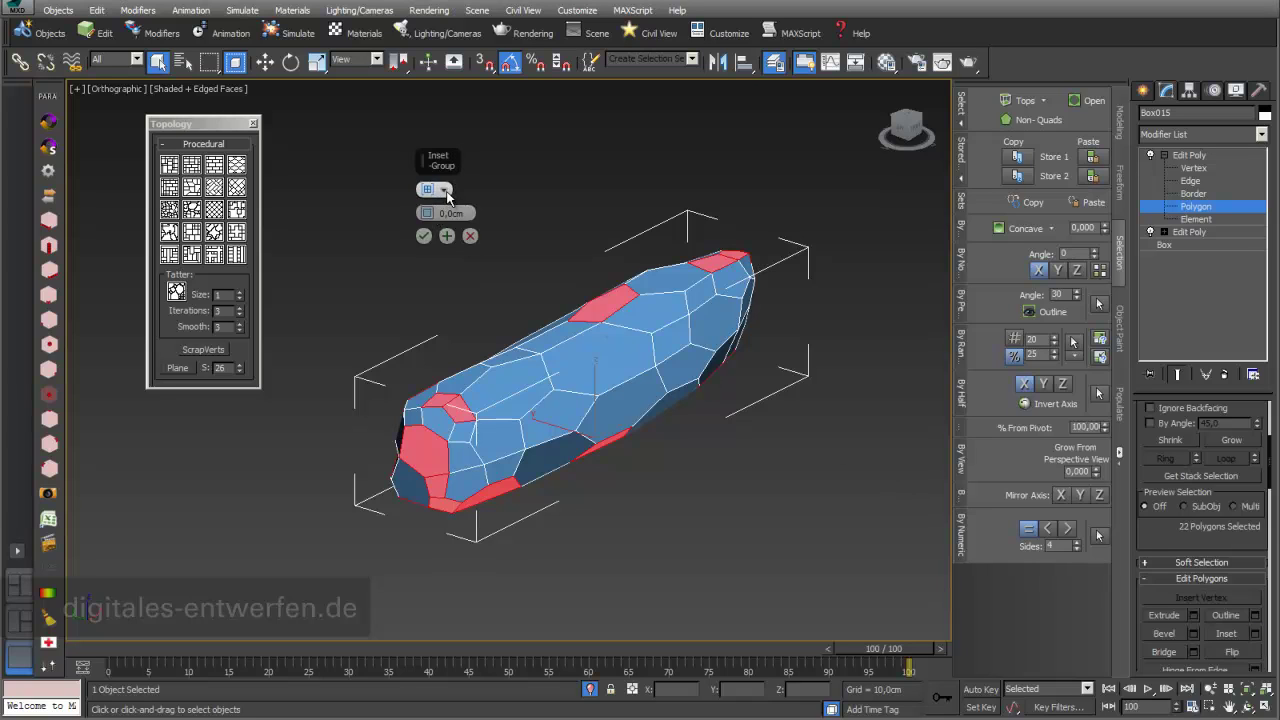
pyautogui.click(442, 189)
pyautogui.click(440, 200)
pyautogui.moveTo(430, 213); pyautogui.dragTo(430, 199)
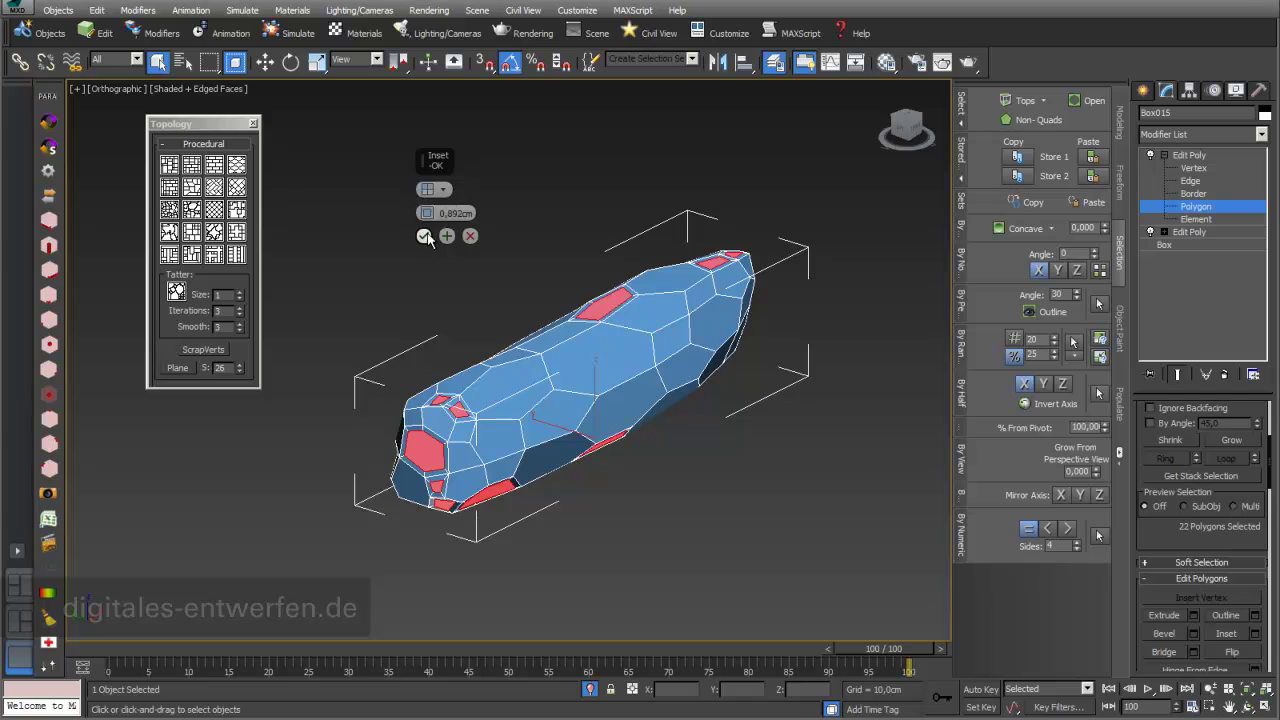
pyautogui.click(424, 236)
# Step: Add a DeleteMesh modifier to remove the inset faces
pyautogui.click(1261, 134)
pyautogui.scroll(-5, 1262, 354)
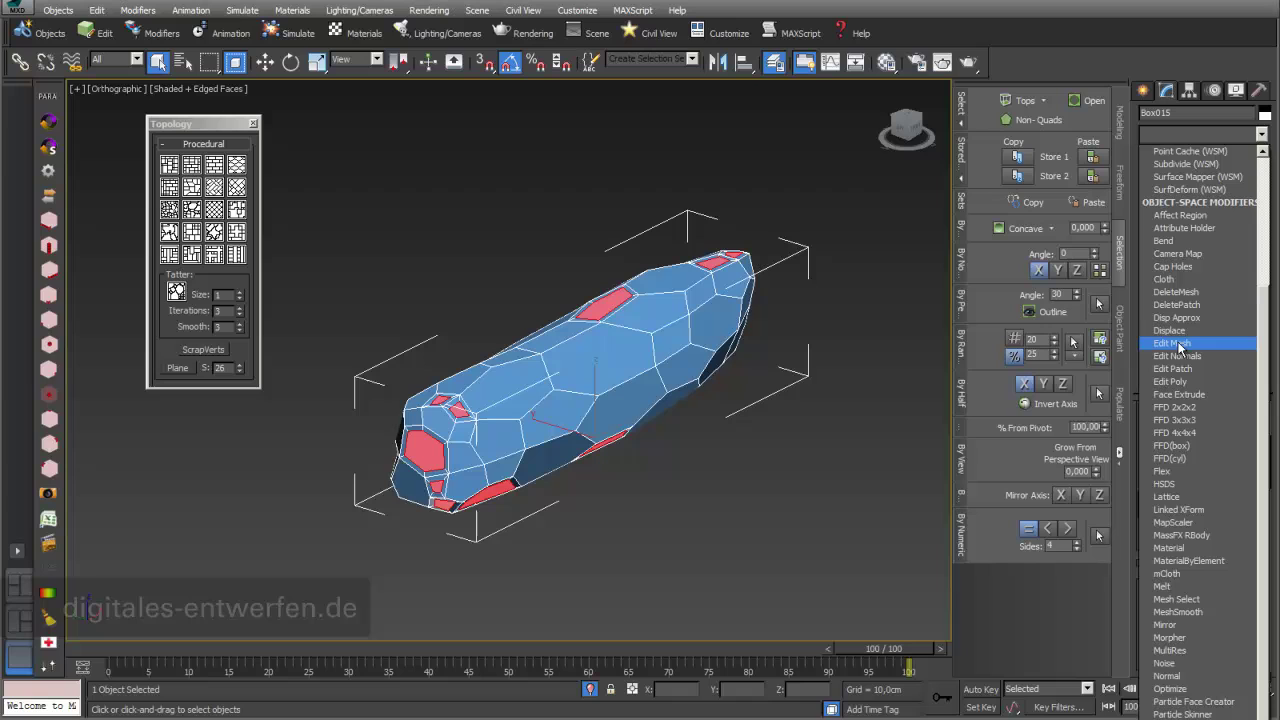
pyautogui.click(1180, 292)
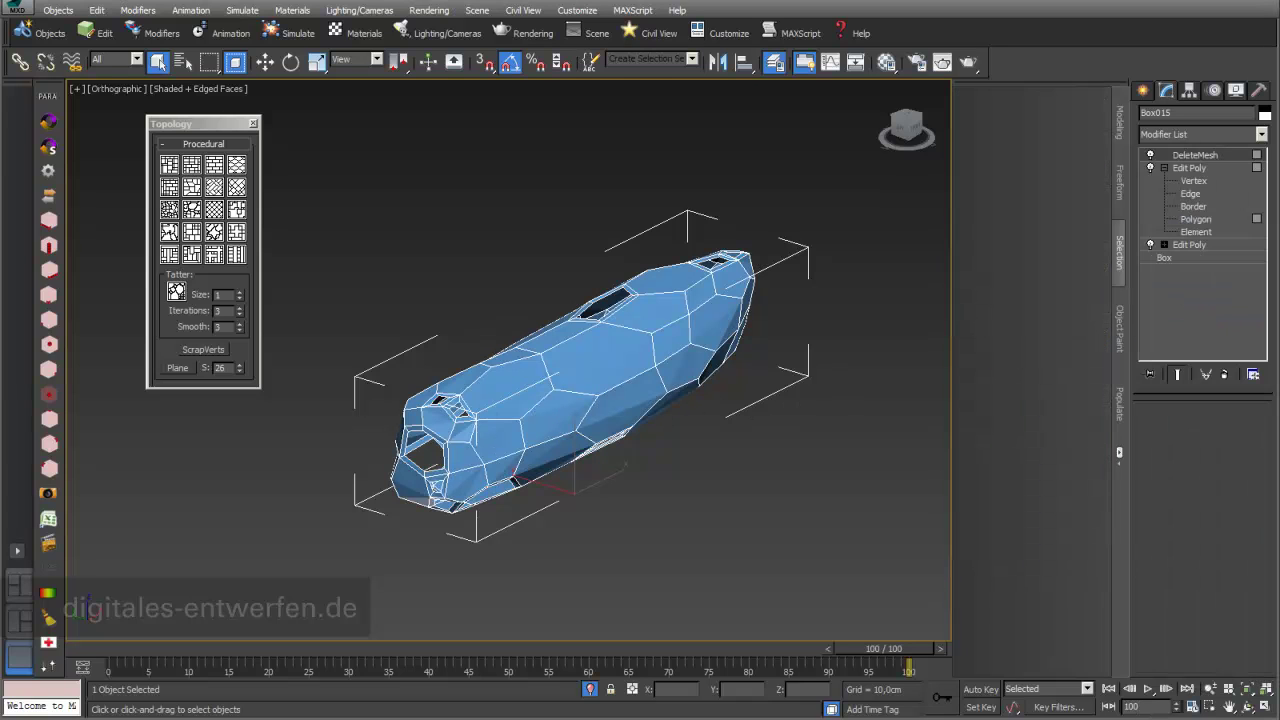
# Step: Stack another Edit Poly above DeleteMesh and enter polygon level
pyautogui.click(1262, 134)
pyautogui.scroll(-3, 1250, 250)
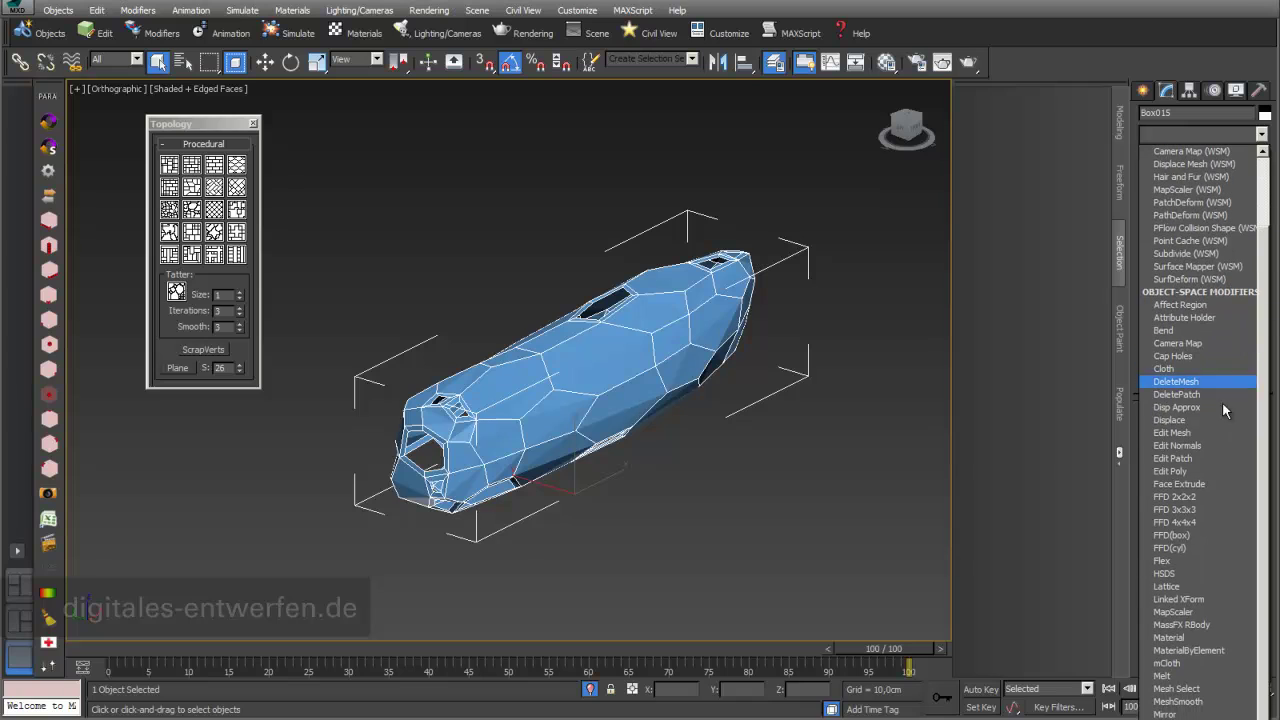
pyautogui.click(1172, 471)
pyautogui.click(1164, 155)
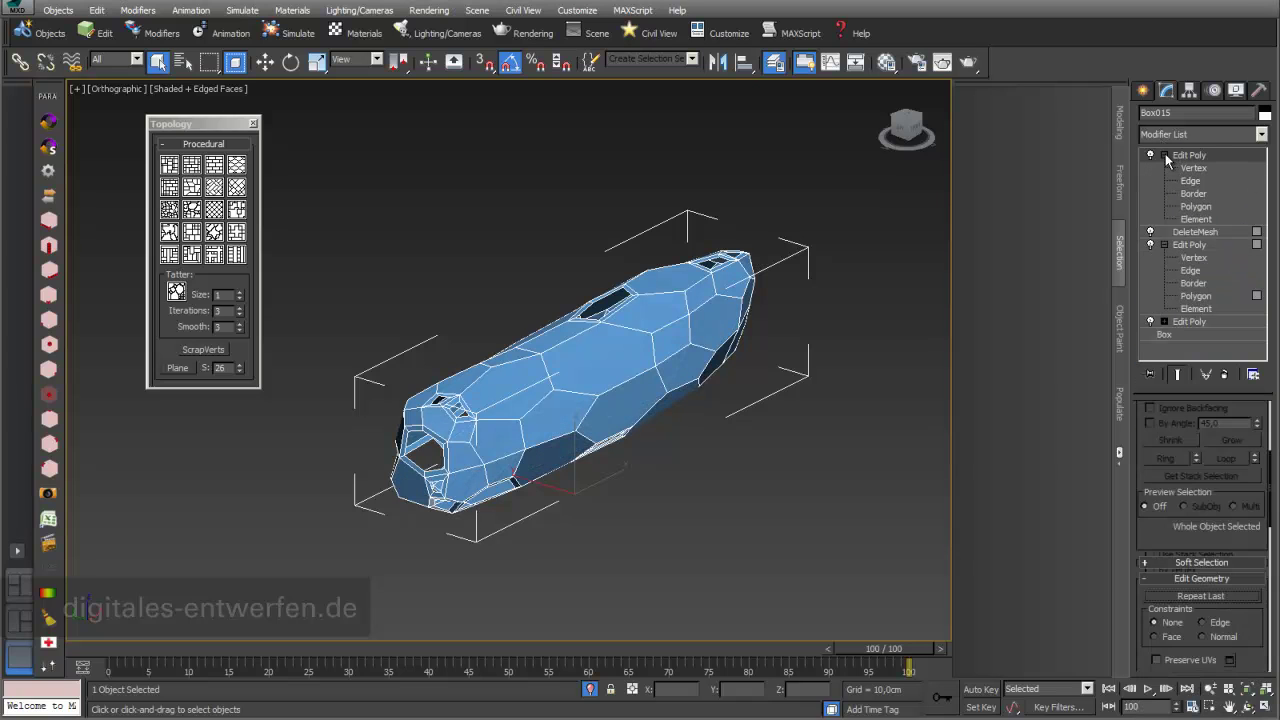
pyautogui.click(1196, 206)
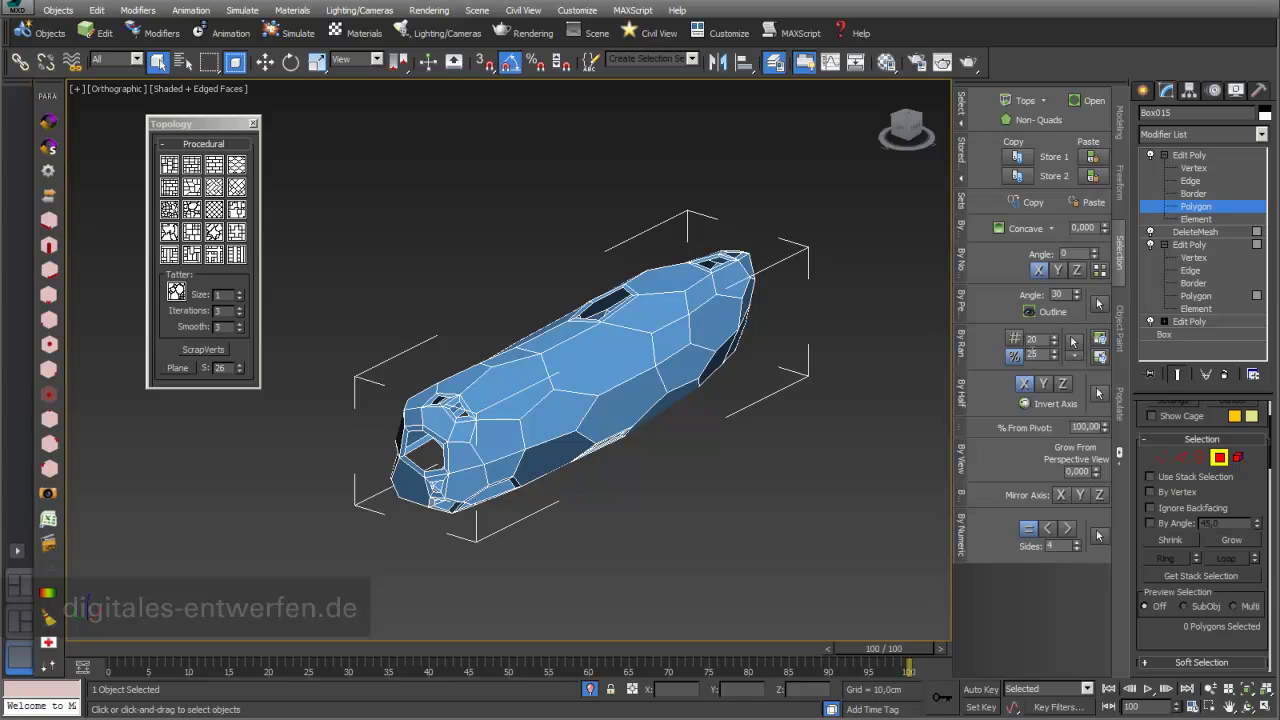
# Step: Randomly select 86 polygons by percentage and set the Edit Poly mode to Animate
pyautogui.click(1013, 355)
pyautogui.click(1075, 342)
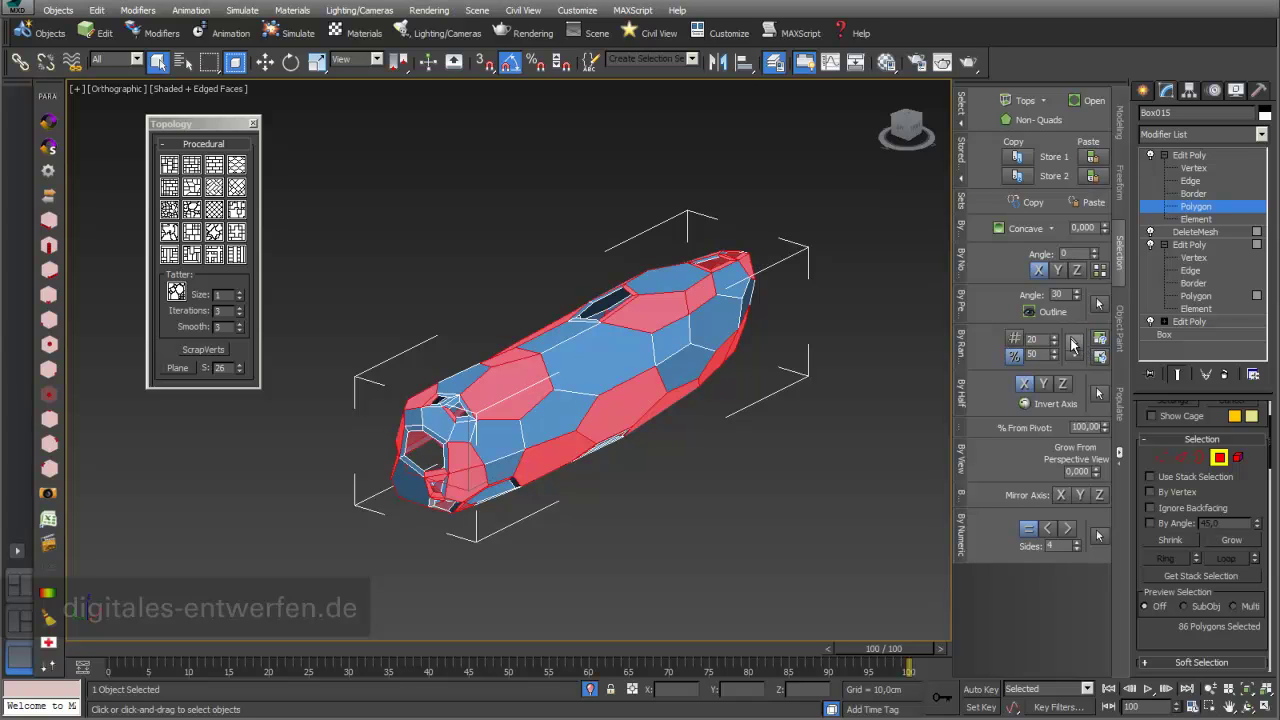
pyautogui.scroll(3, 1238, 490)
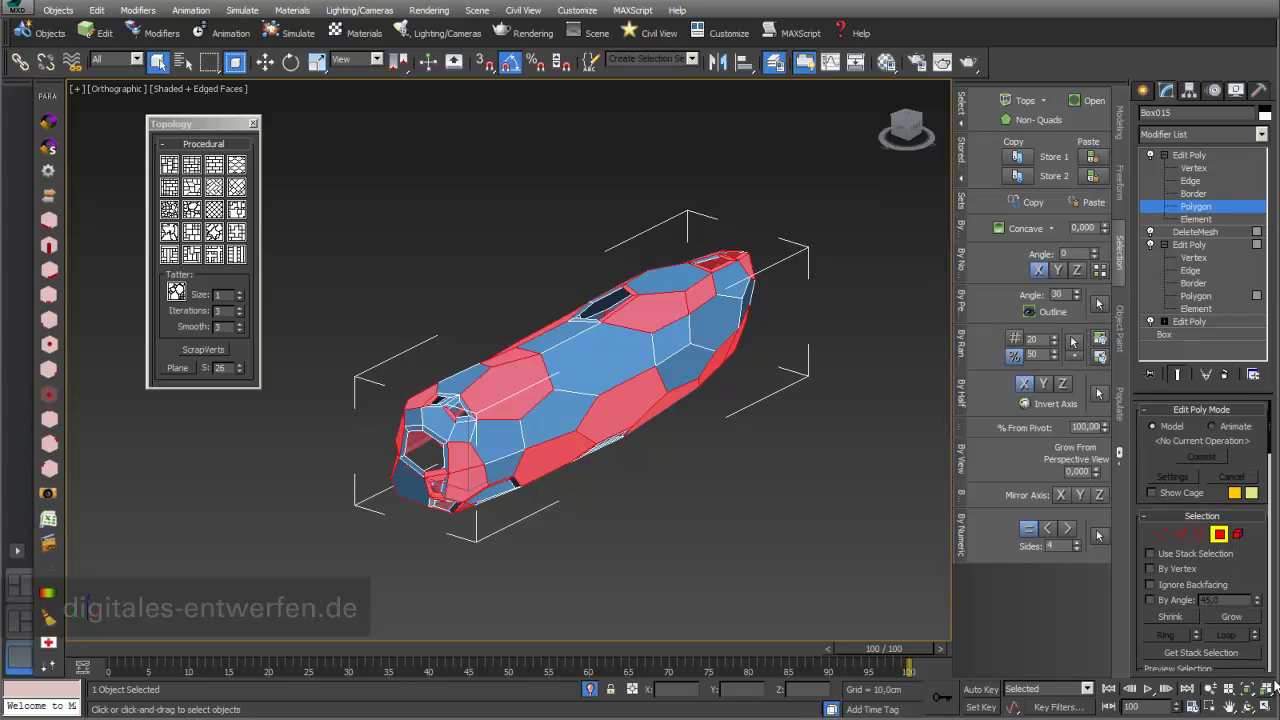
pyautogui.click(1213, 430)
# Step: Extrude the 86 selected polygons 1,401cm along their local normals
pyautogui.scroll(-5, 1257, 571)
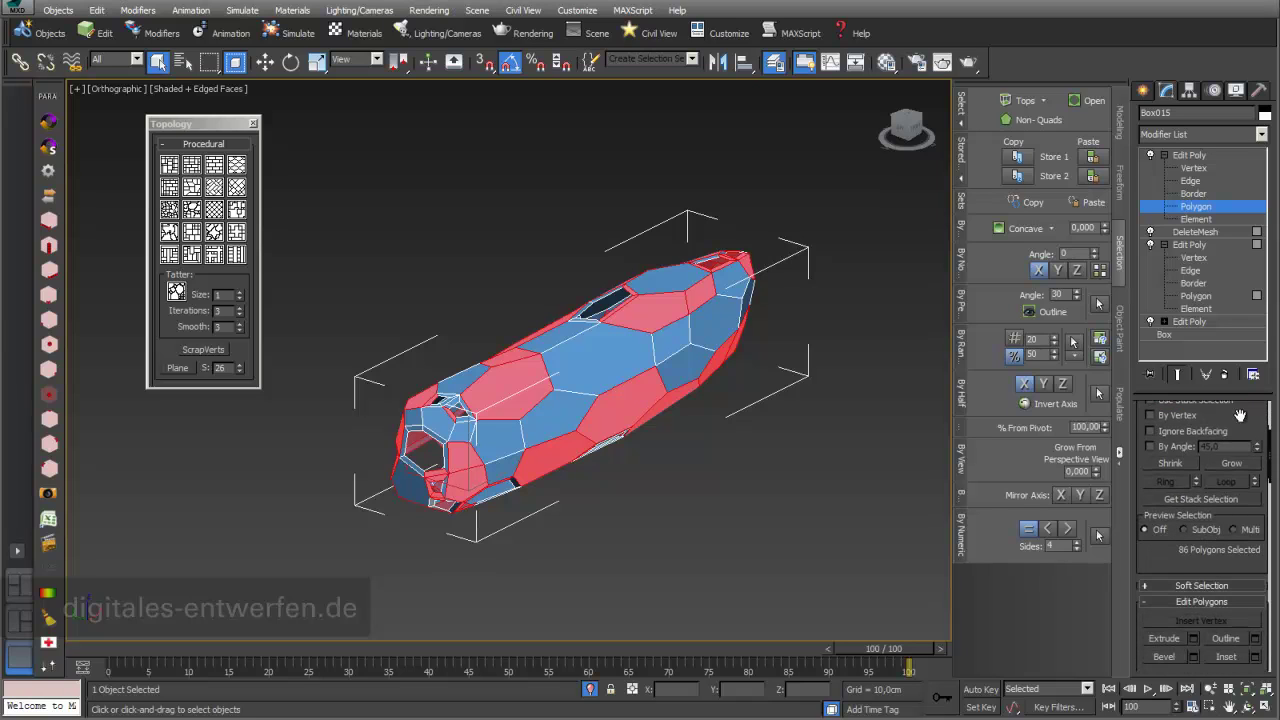
pyautogui.click(1193, 634)
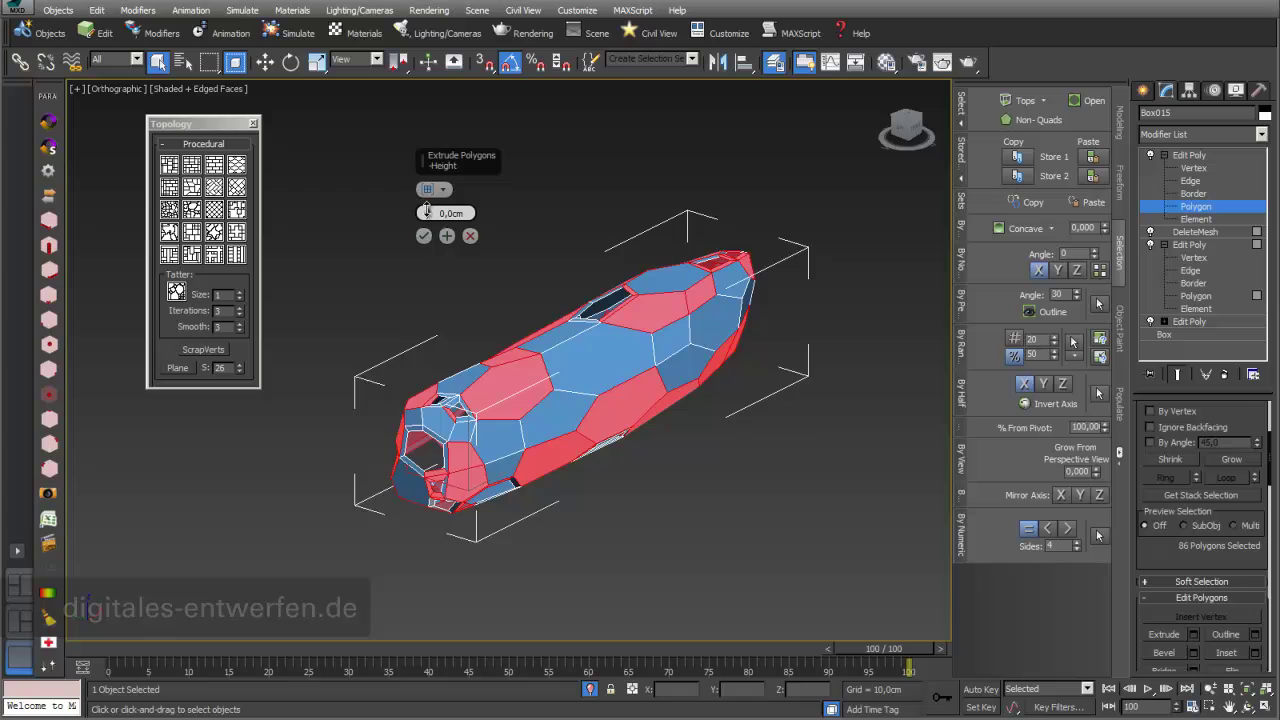
pyautogui.moveTo(427, 211); pyautogui.dragTo(432, 198)
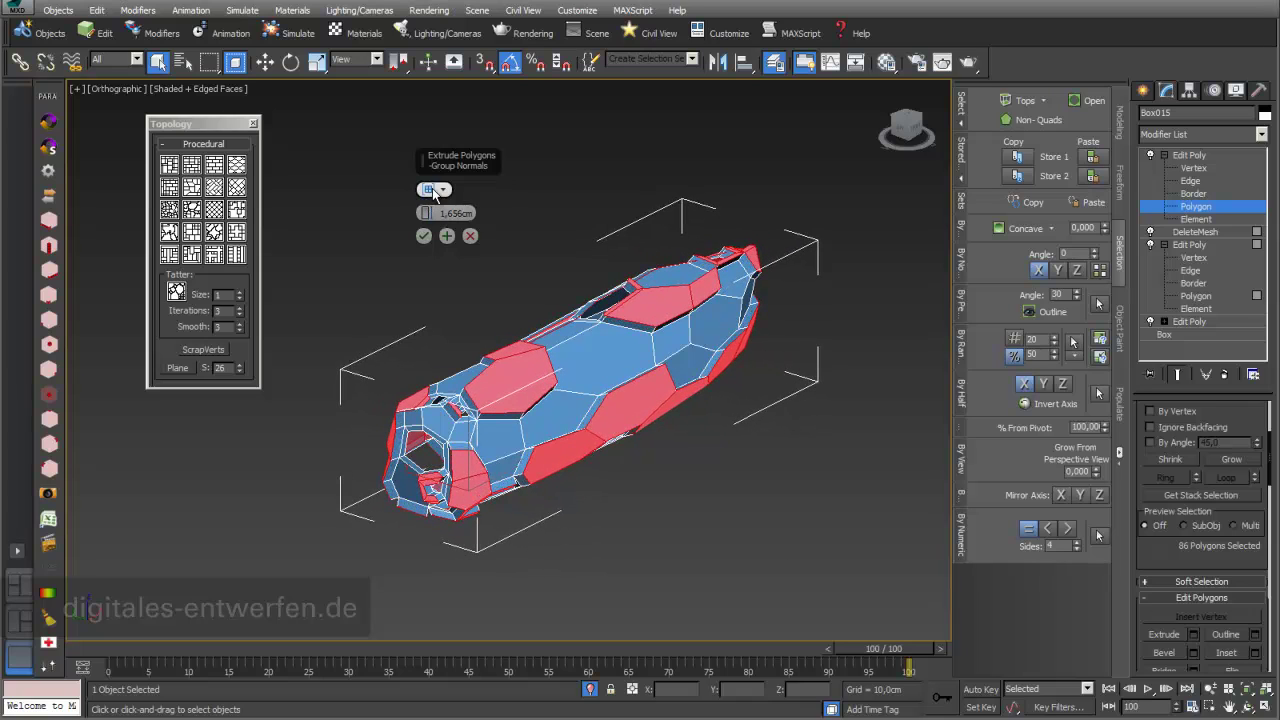
pyautogui.click(441, 190)
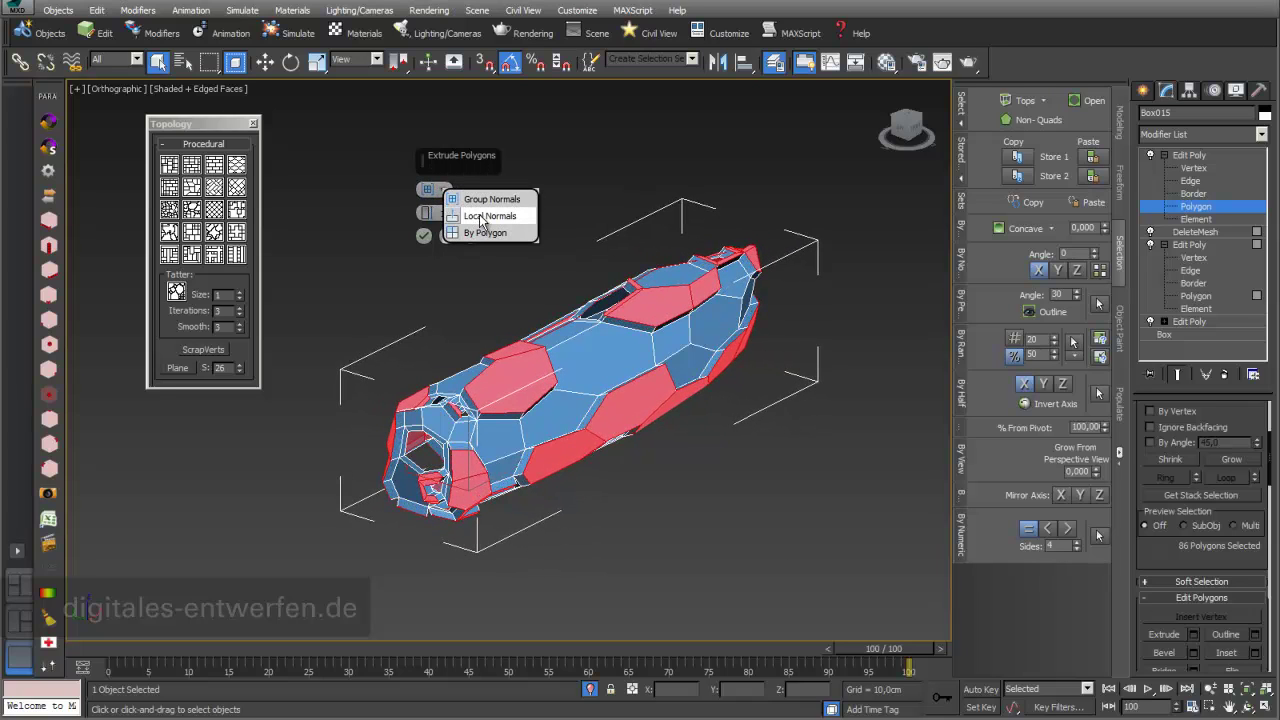
pyautogui.click(481, 218)
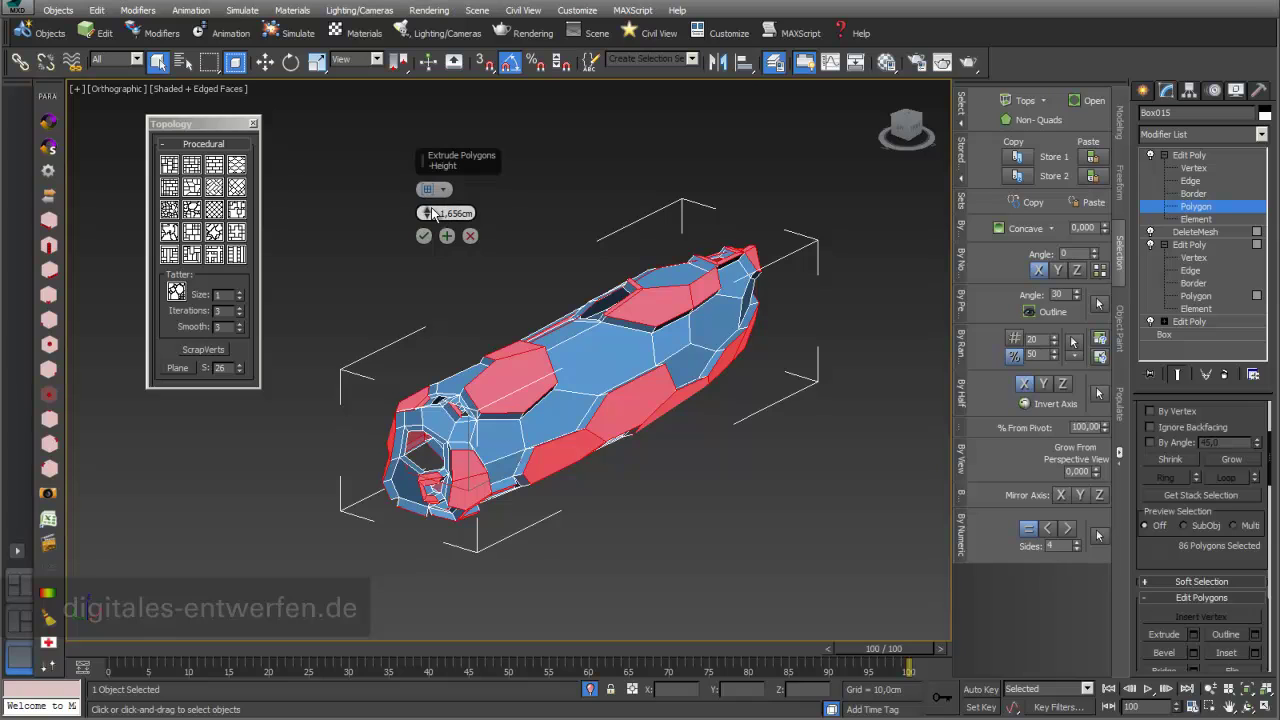
pyautogui.moveTo(432, 213); pyautogui.dragTo(427, 213)
pyautogui.click(424, 236)
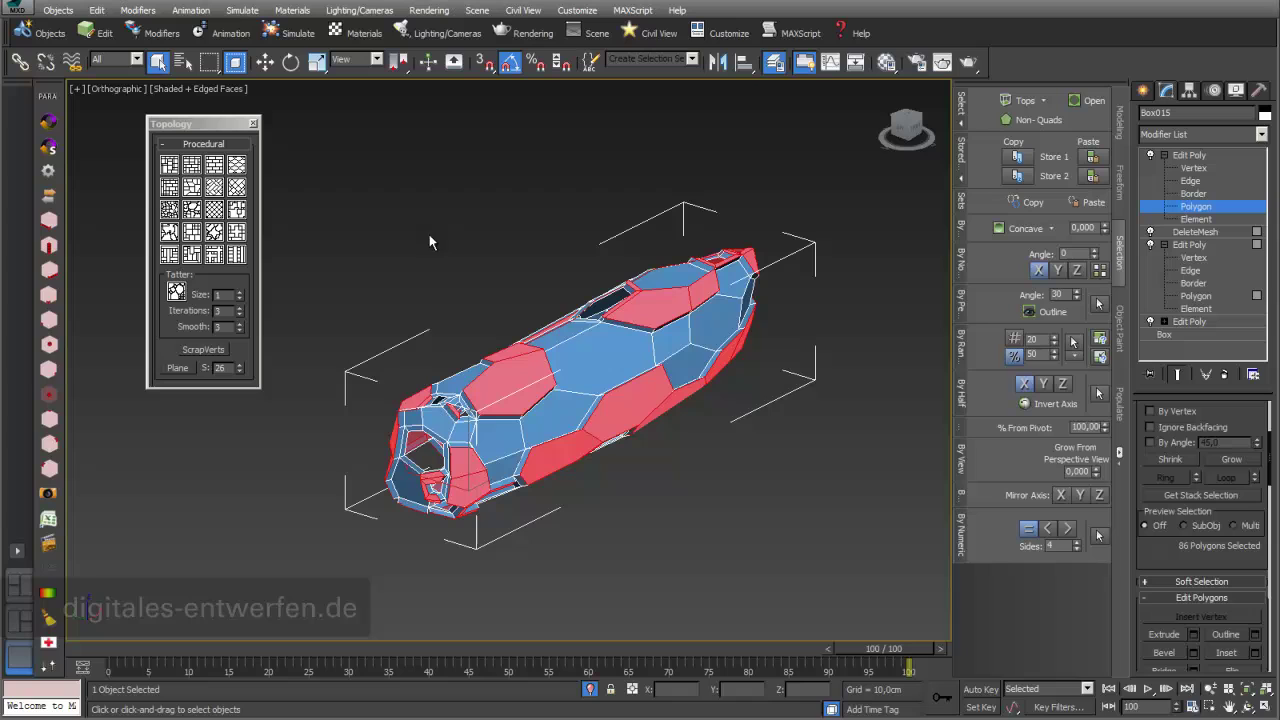
pyautogui.rightClick(1202, 161)
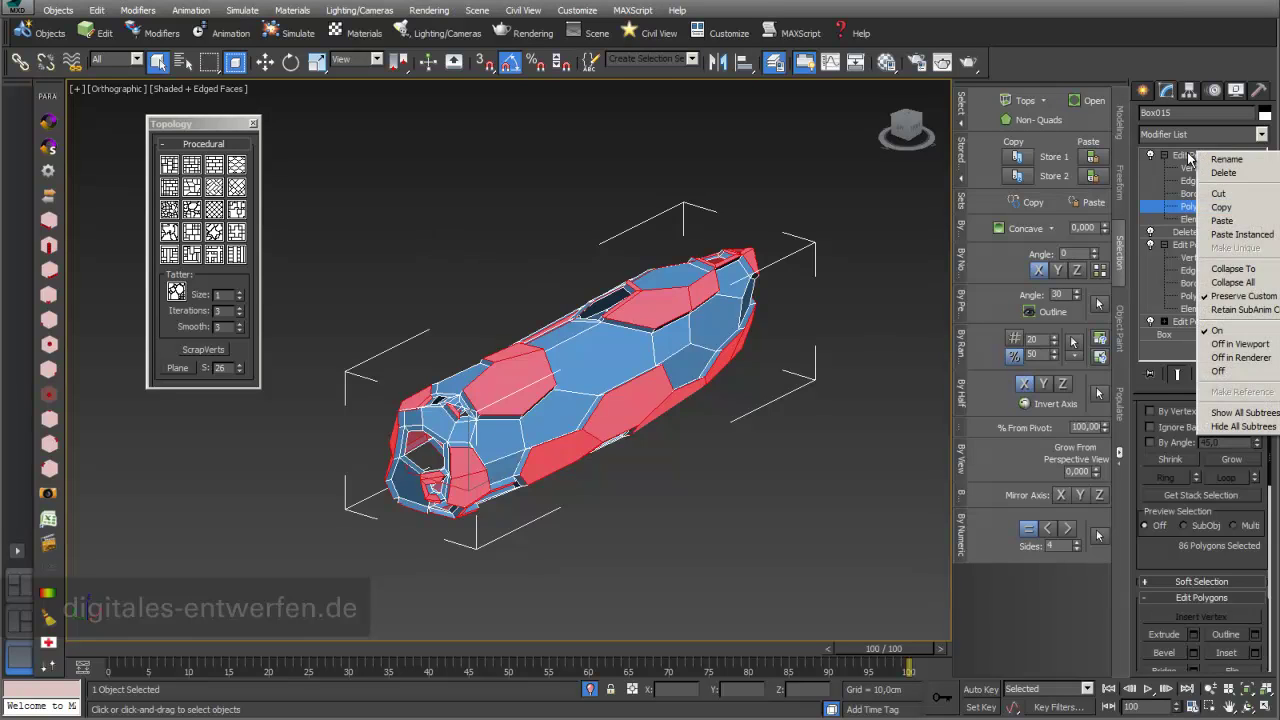
# Step: Shorten the top Edit Poly's polygon extrusion to 0,382cm
pyautogui.click(1188, 158)
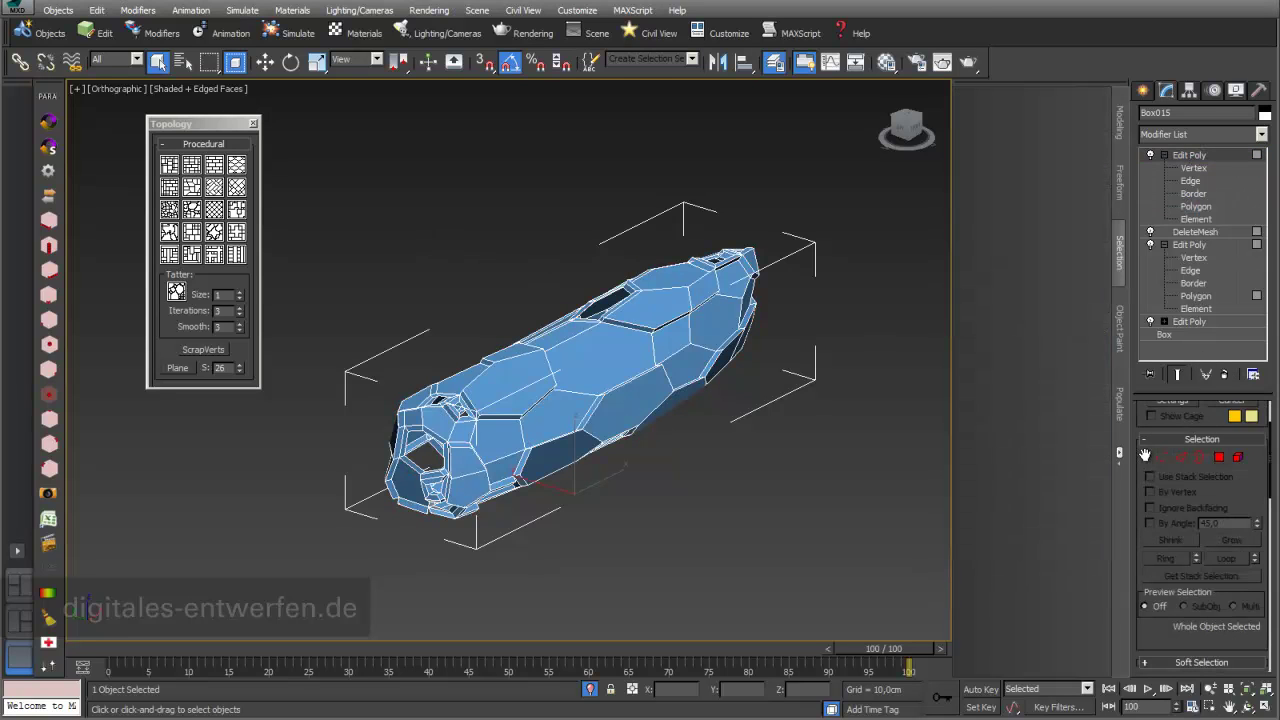
pyautogui.moveTo(1145, 456); pyautogui.dragTo(1150, 533)
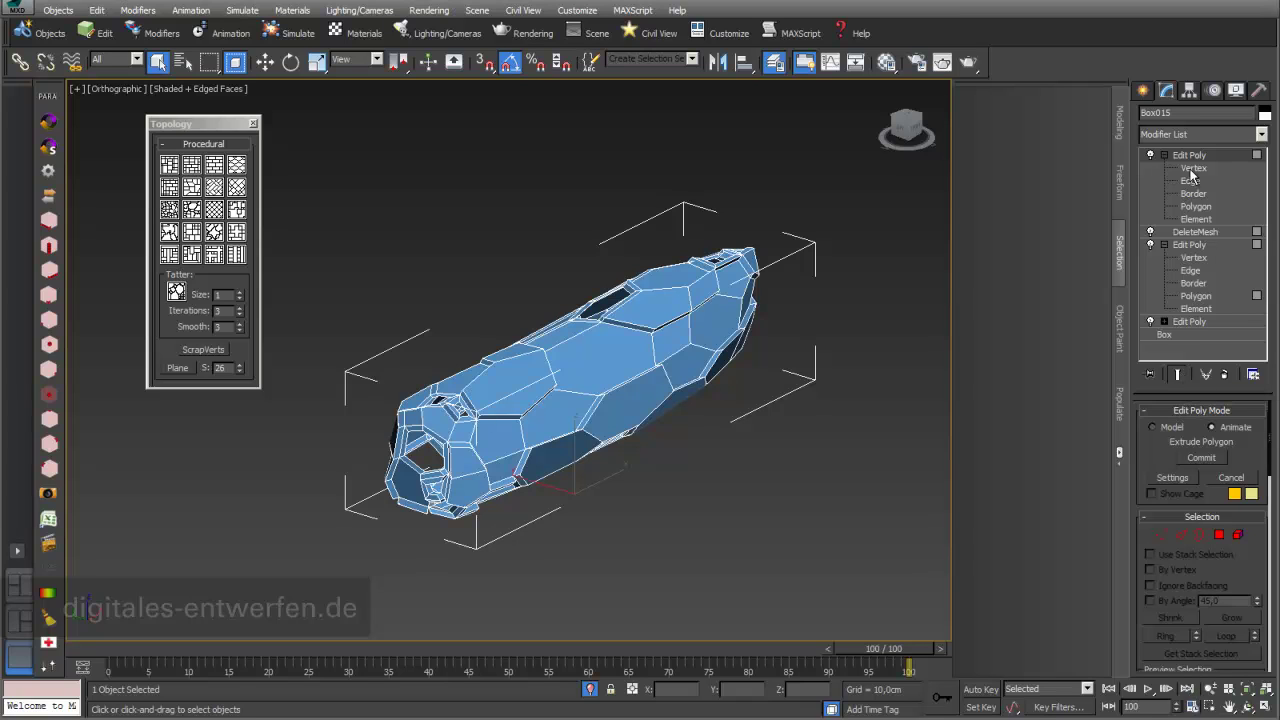
pyautogui.click(1178, 481)
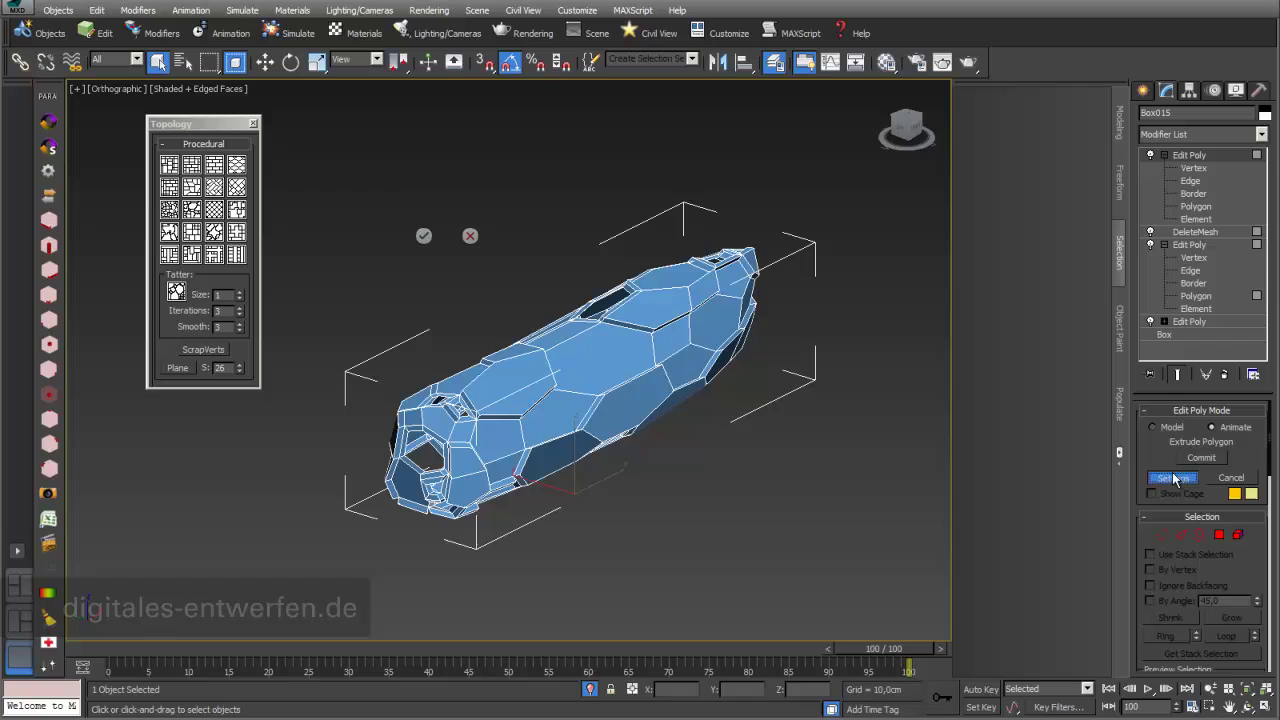
pyautogui.moveTo(428, 214); pyautogui.dragTo(428, 230)
pyautogui.click(424, 237)
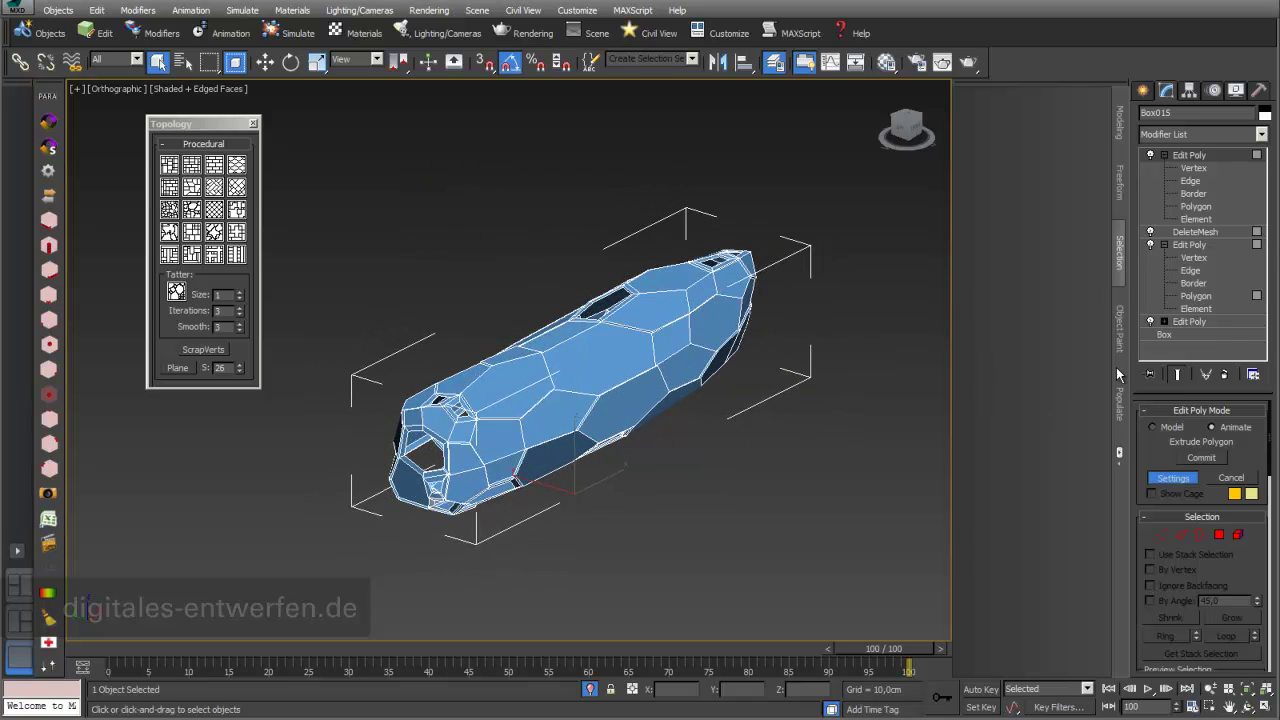
# Step: In the middle Edit Poly, accept the topology warning and set the polygon inset to 0,637cm
pyautogui.click(1190, 245)
pyautogui.click(704, 401)
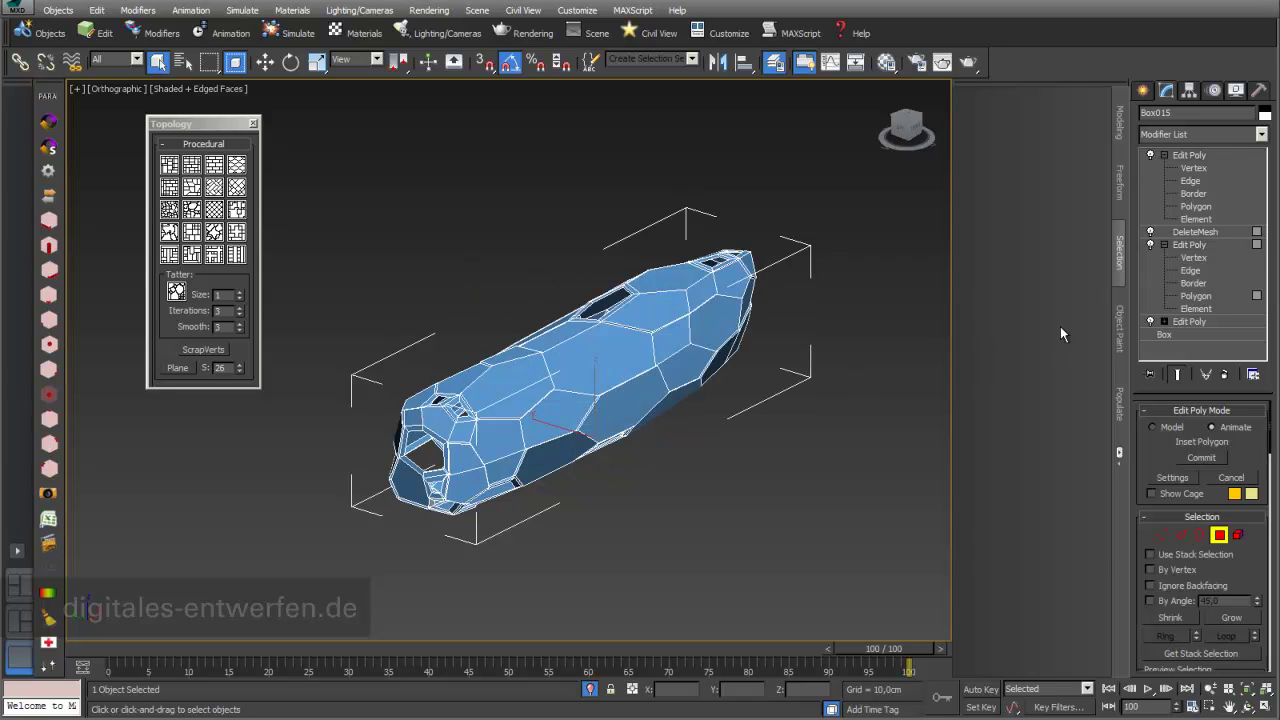
pyautogui.press('4')
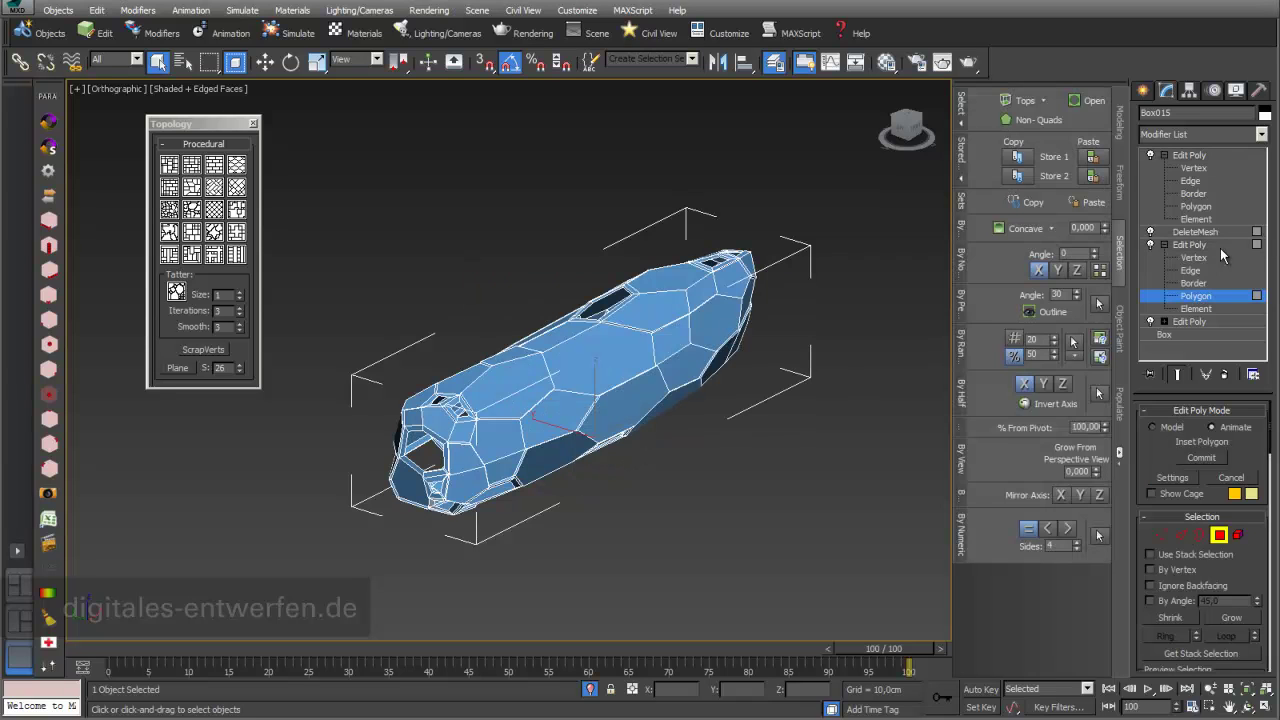
pyautogui.click(1173, 478)
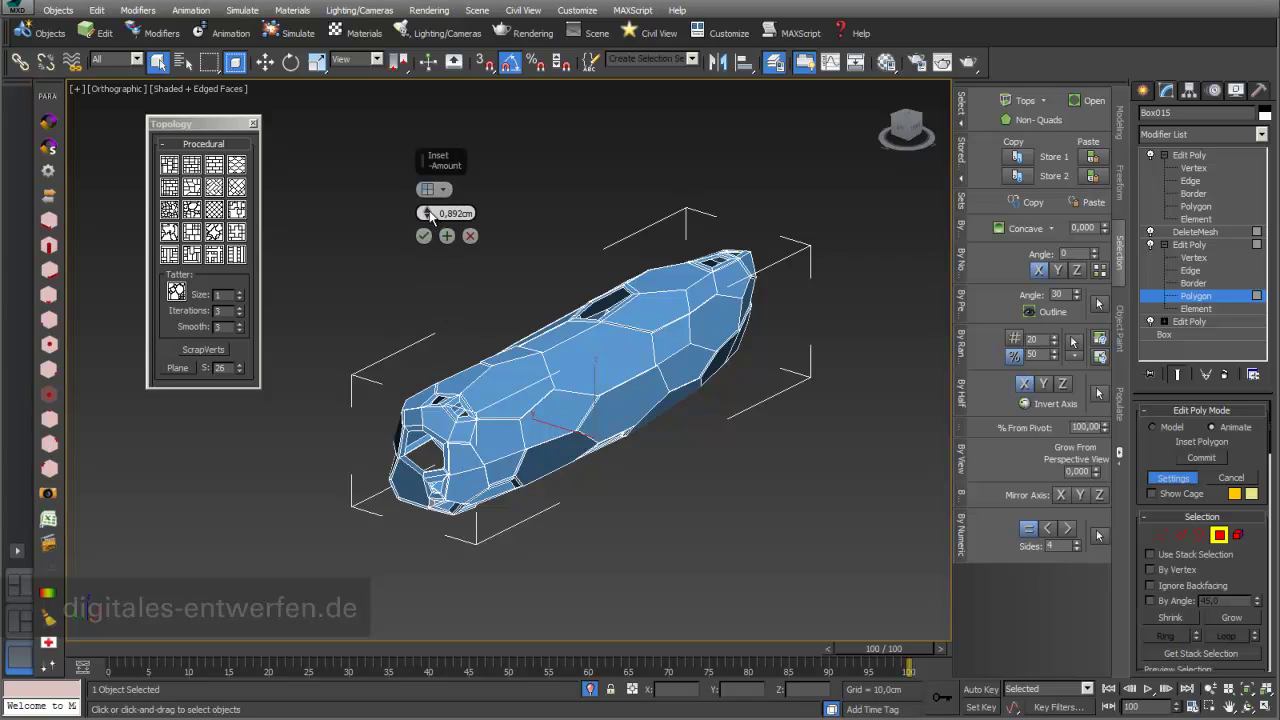
pyautogui.moveTo(428, 216); pyautogui.dragTo(428, 213)
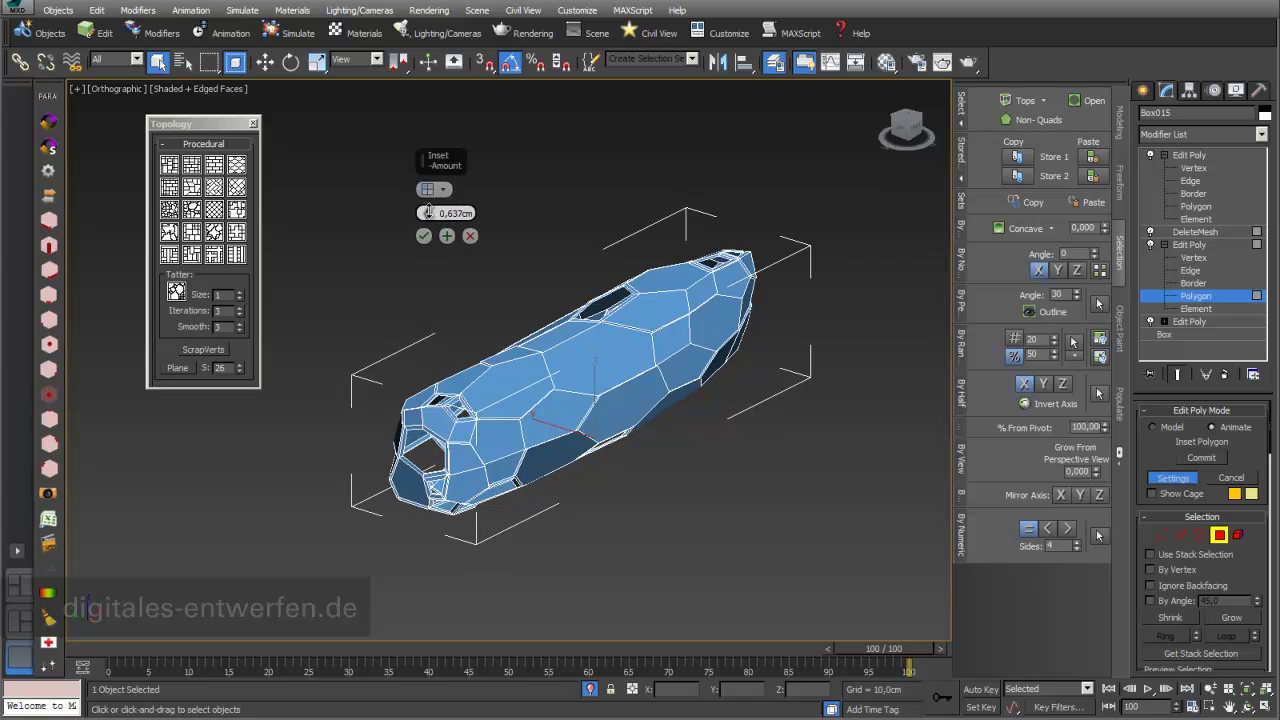
pyautogui.click(424, 236)
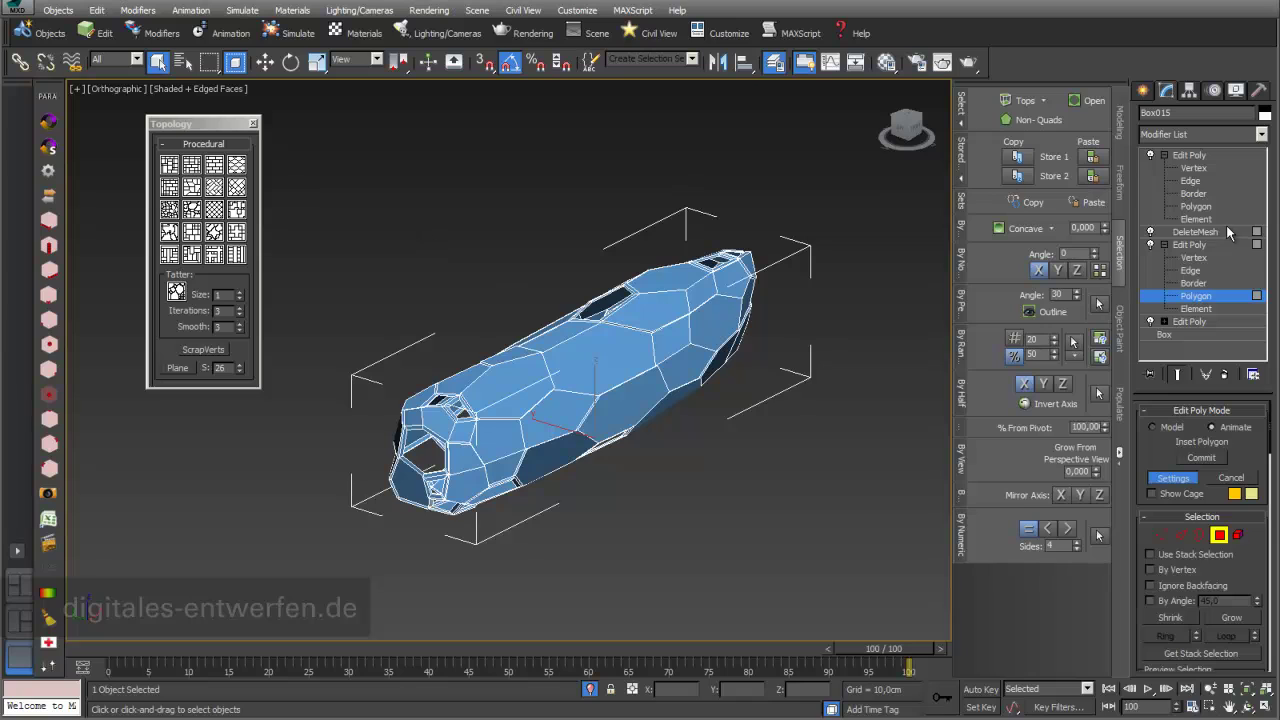
# Step: Return to the middle Edit Poly's Polygon level, accepting the topology warning again
pyautogui.click(1201, 246)
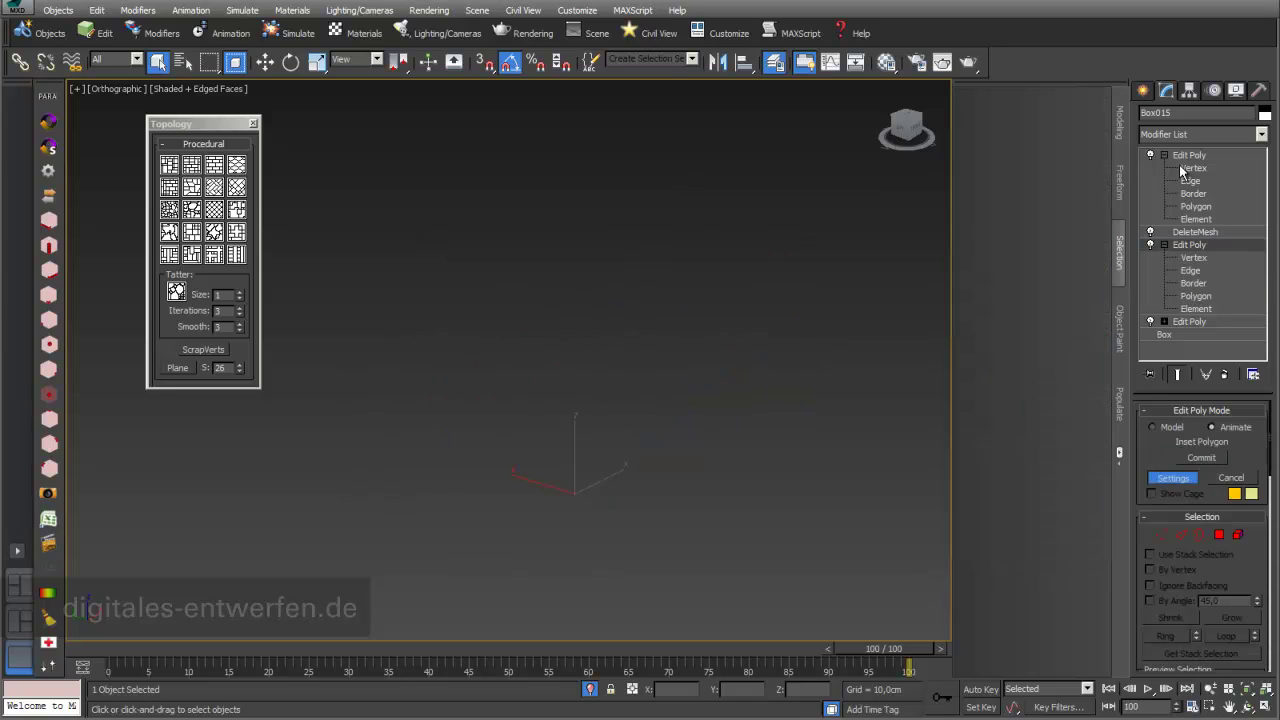
pyautogui.click(1188, 157)
pyautogui.click(1196, 296)
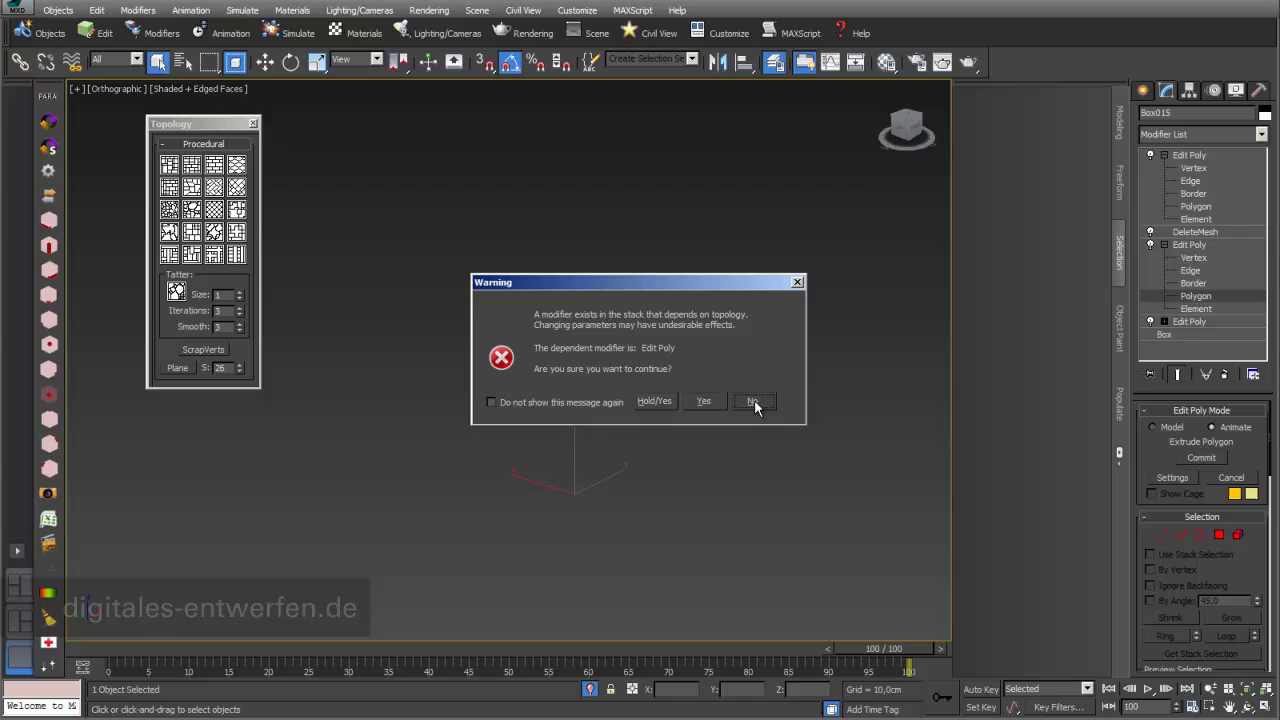
pyautogui.click(703, 402)
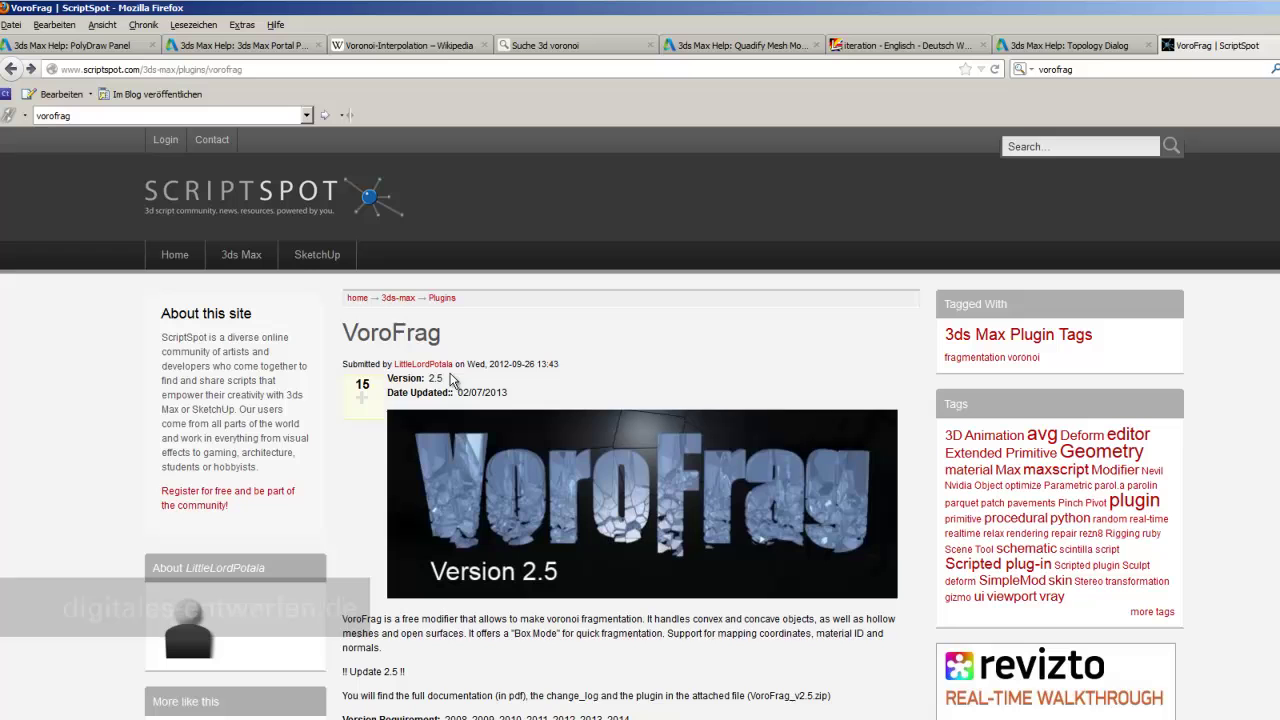
# Step: Move the Firefox window with the VoroFrag 2.5 ScriptSpot page aside to reveal 3ds Max
pyautogui.moveTo(851, 10); pyautogui.dragTo(967, 222)
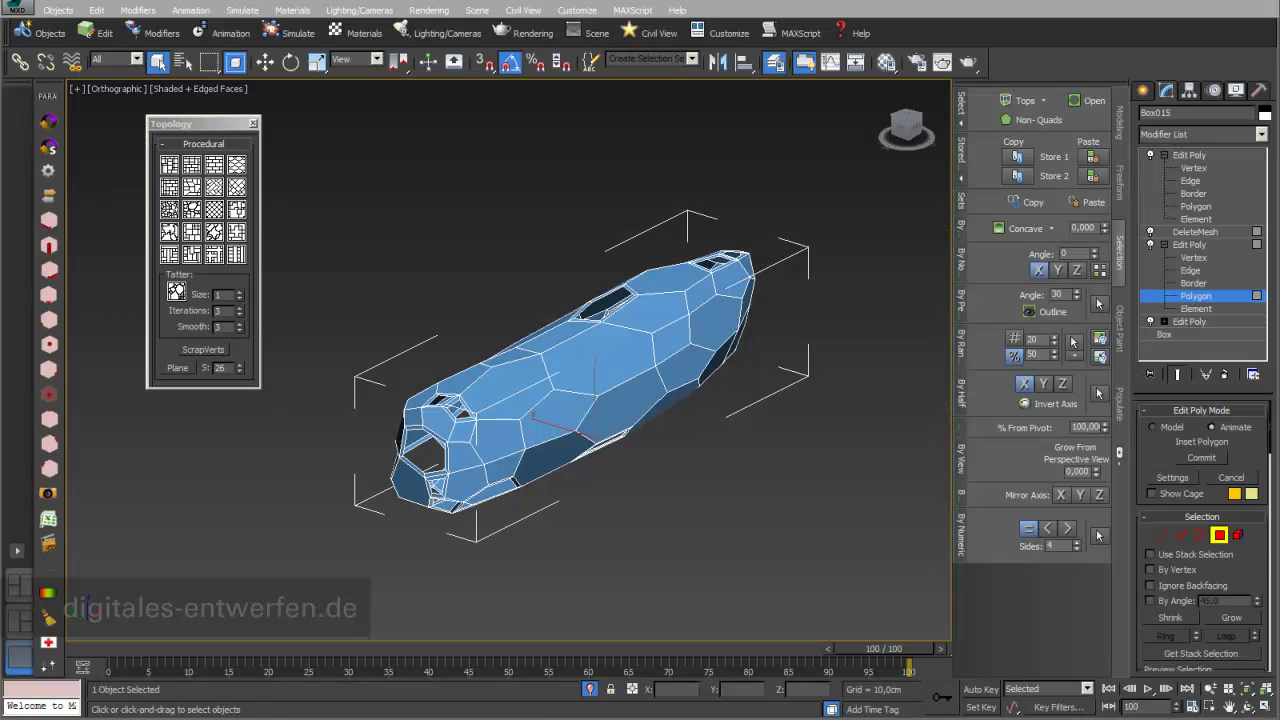
# Step: Remove all four Edit Poly modifiers from Box015, leaving only the Box base
pyautogui.click(1188, 157)
pyautogui.click(1226, 375)
pyautogui.click(1226, 375)
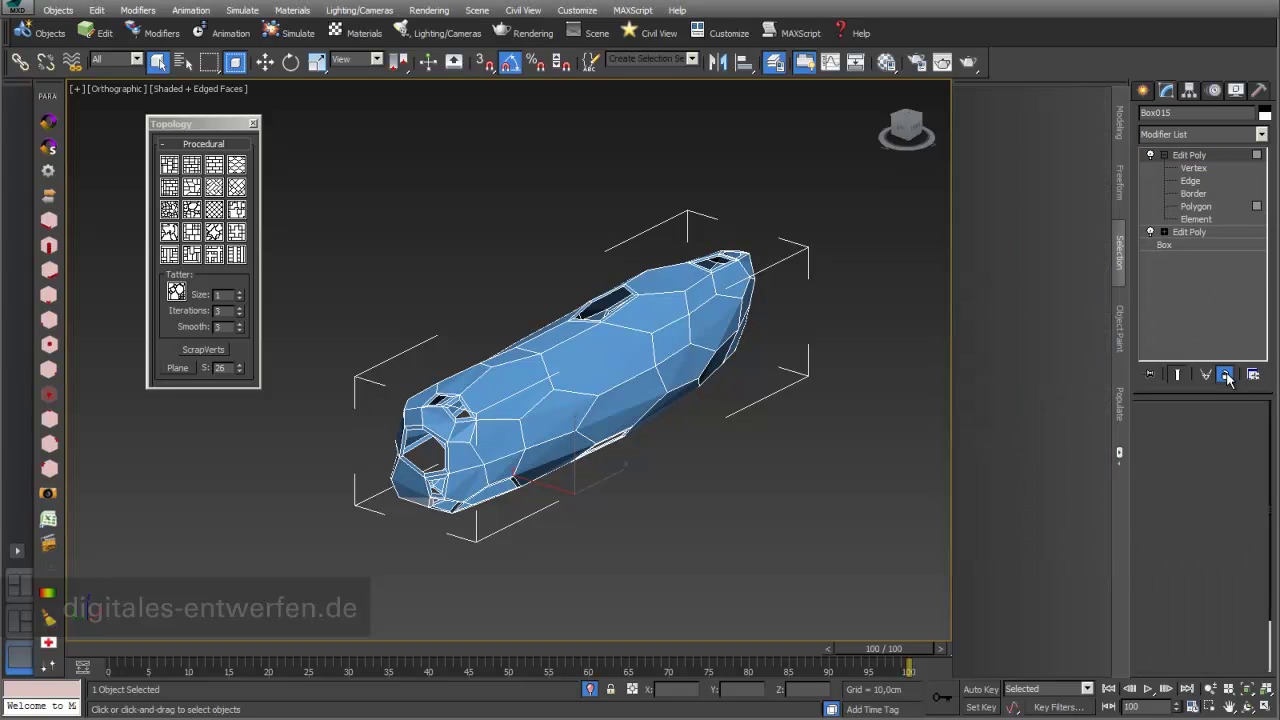
pyautogui.click(1226, 375)
pyautogui.click(1226, 375)
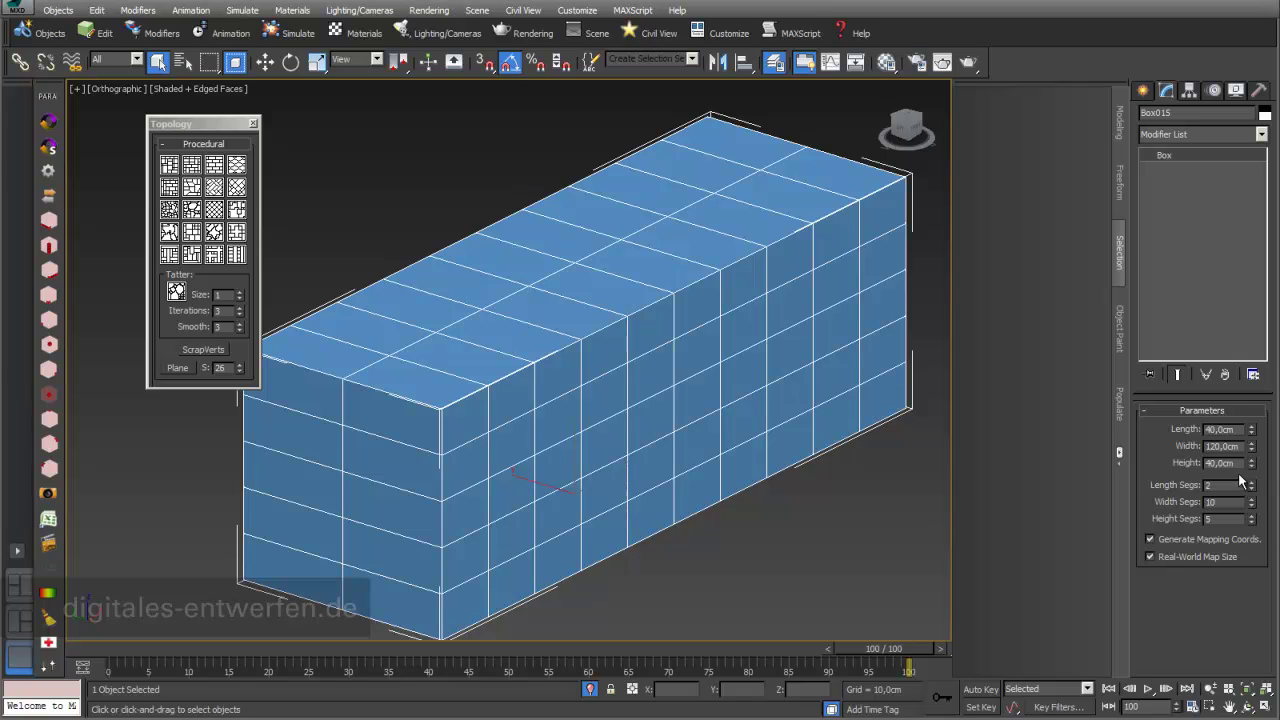
# Step: Set the box's Length, Width and Height Segs each to 1
pyautogui.write('1')
pyautogui.press('Return')
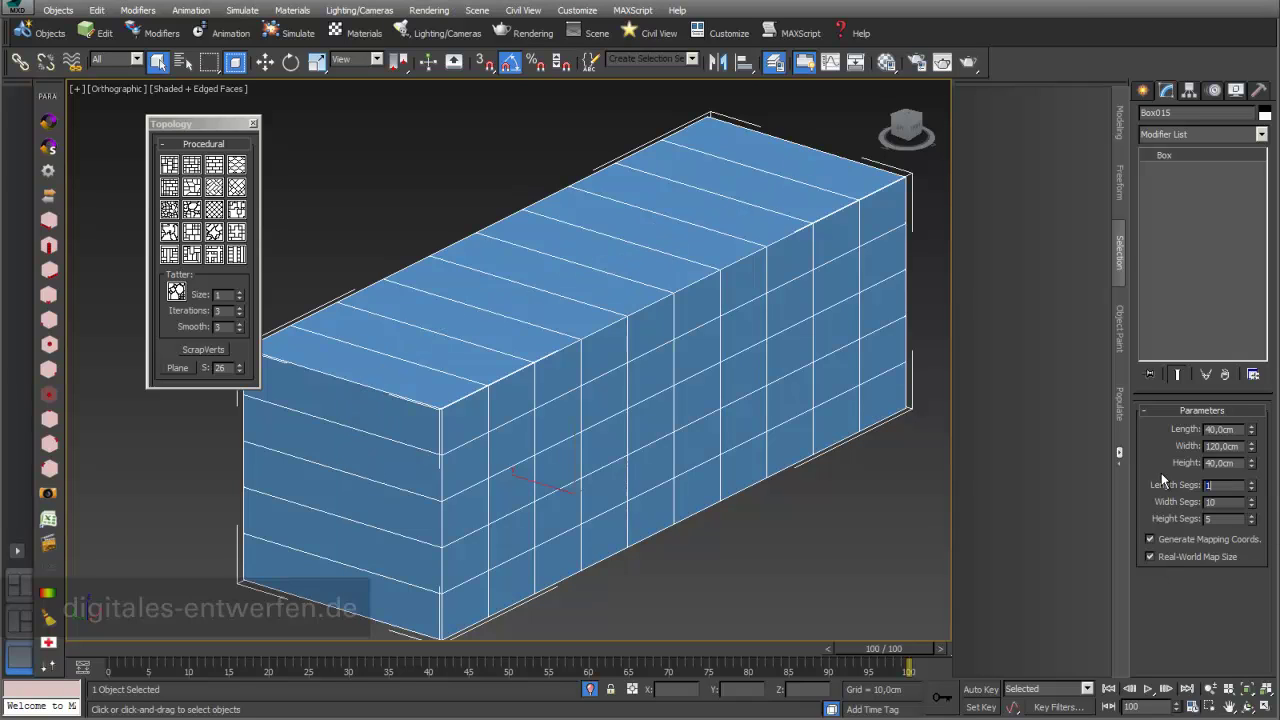
pyautogui.press('Tab')
pyautogui.write('1')
pyautogui.press('Return')
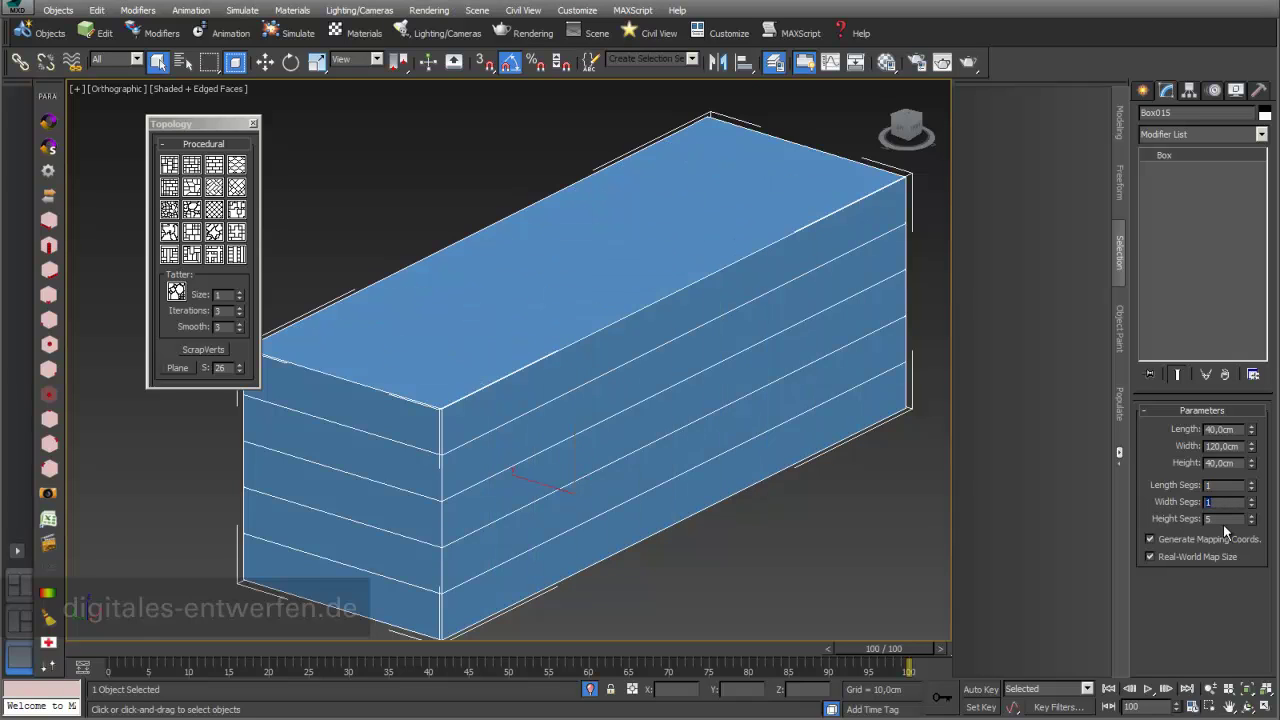
pyautogui.press('Tab')
pyautogui.write('1')
pyautogui.press('Return')
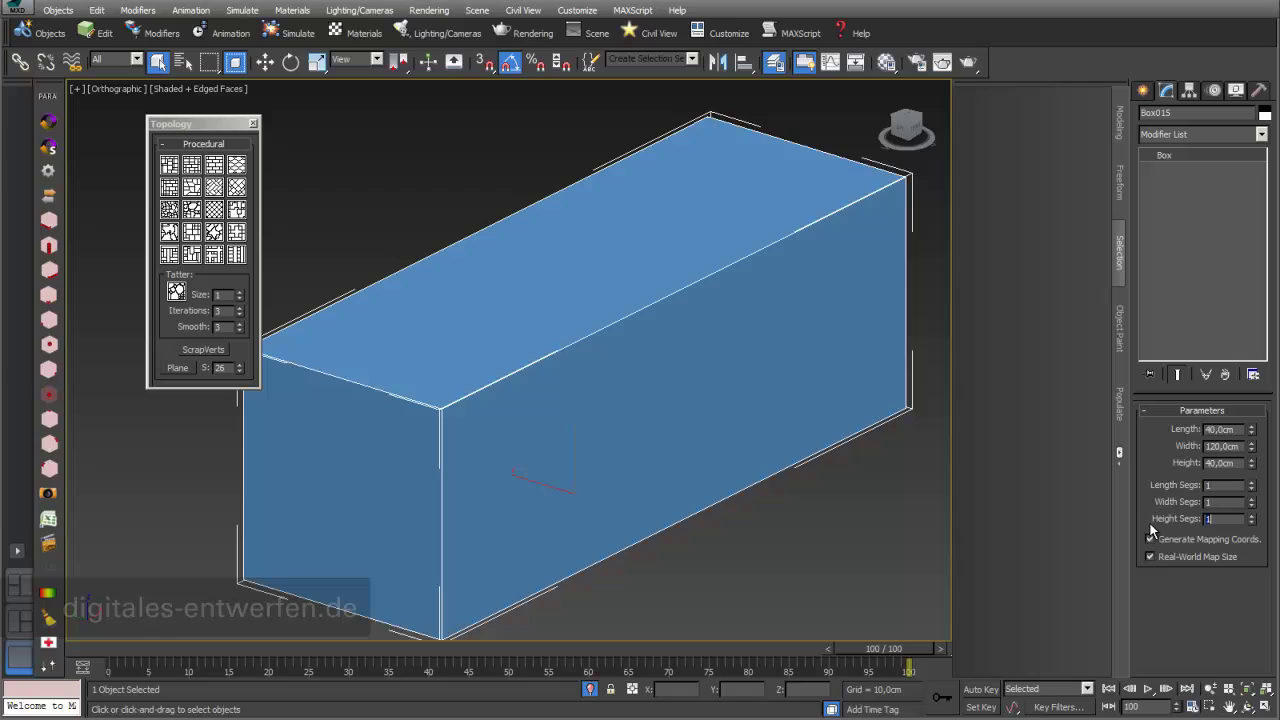
pyautogui.scroll(-2, 698, 303)
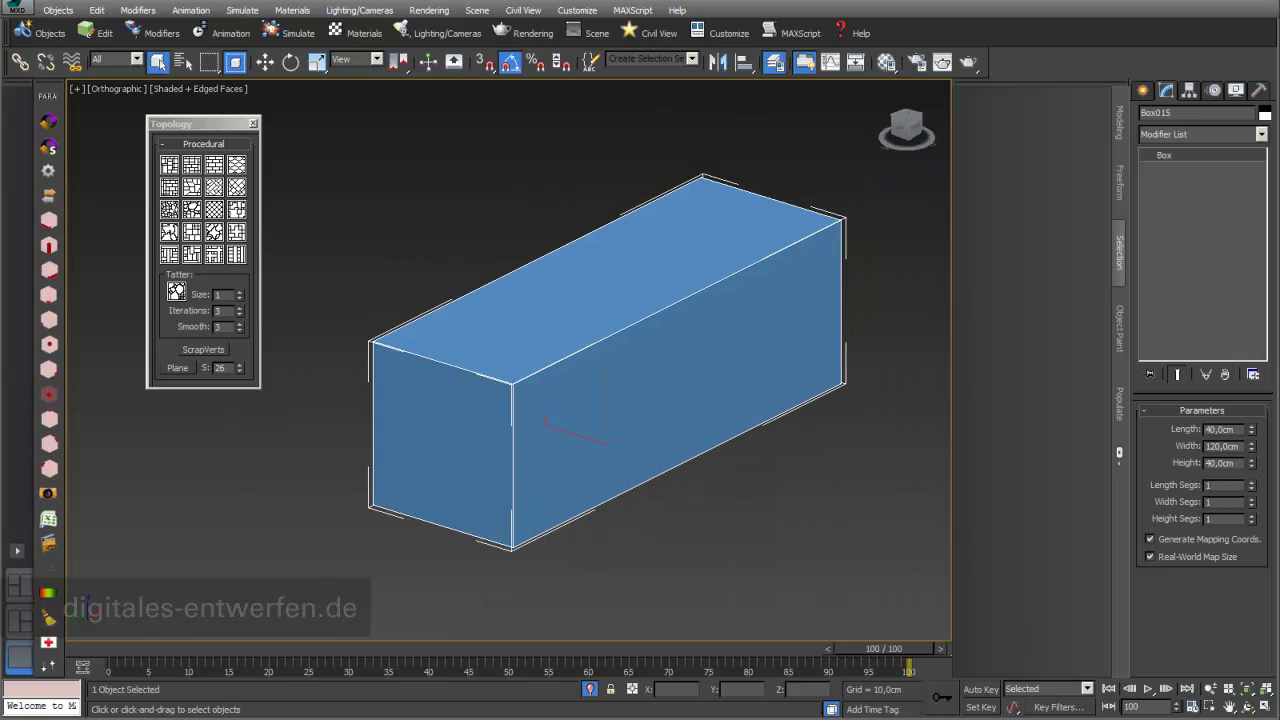
# Step: Apply the VoroFrag modifier to Box015 and raise Number of chunks to 139
pyautogui.click(1262, 136)
pyautogui.moveTo(1264, 172); pyautogui.dragTo(1263, 446)
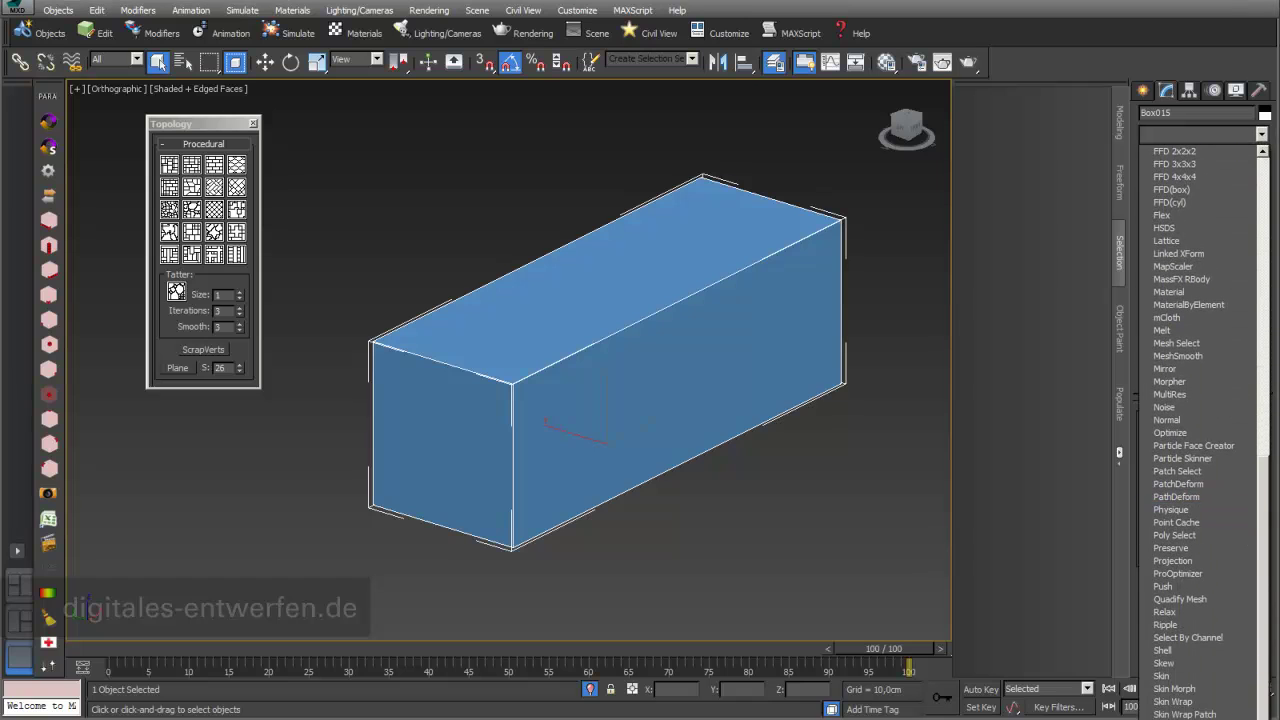
pyautogui.click(1180, 660)
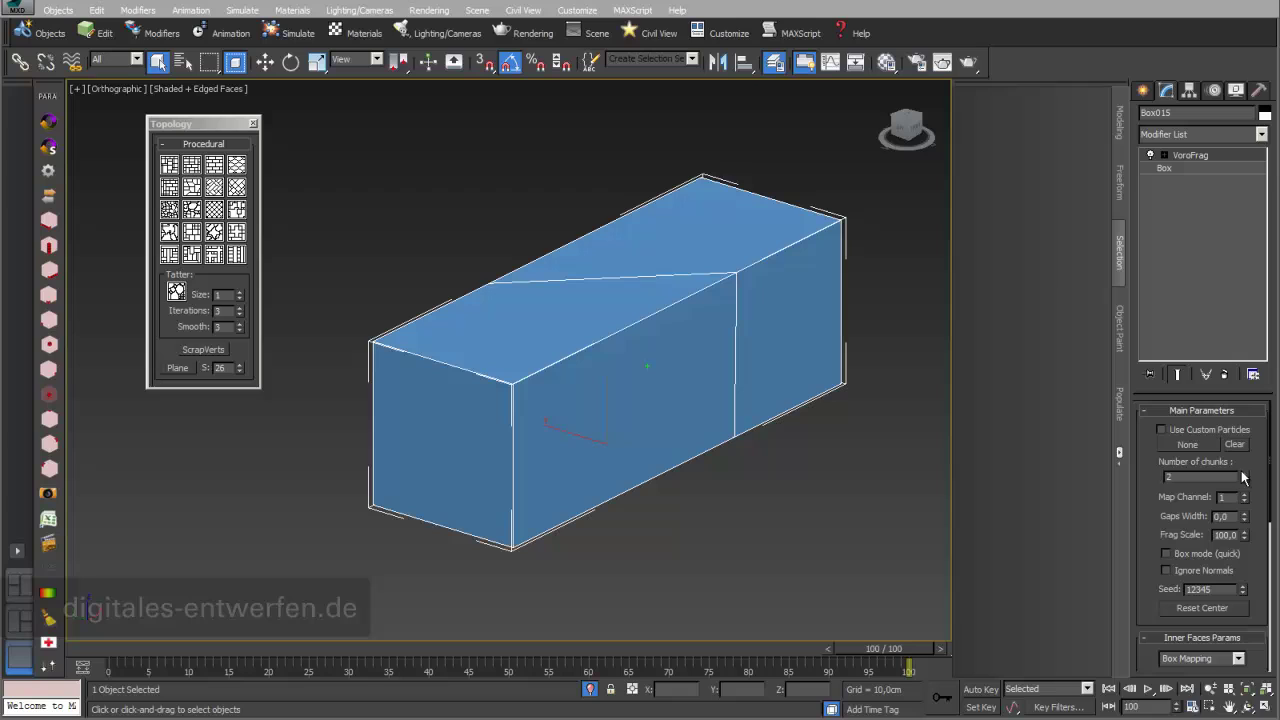
pyautogui.moveTo(1245, 480); pyautogui.dragTo(1273, 655)
pyautogui.moveTo(1150, 566); pyautogui.dragTo(1158, 631)
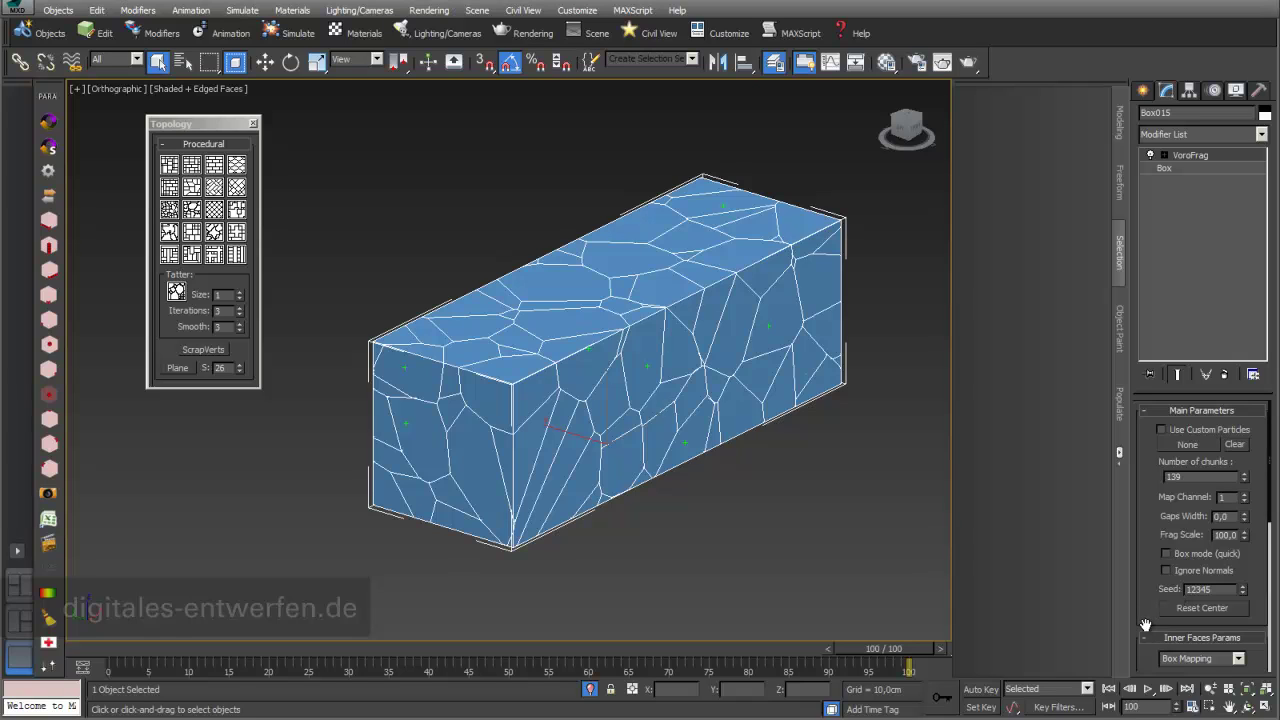
pyautogui.moveTo(1152, 506)
pyautogui.mouseDown()
pyautogui.moveTo(1150, 414)
pyautogui.moveTo(1136, 498)
pyautogui.mouseUp()
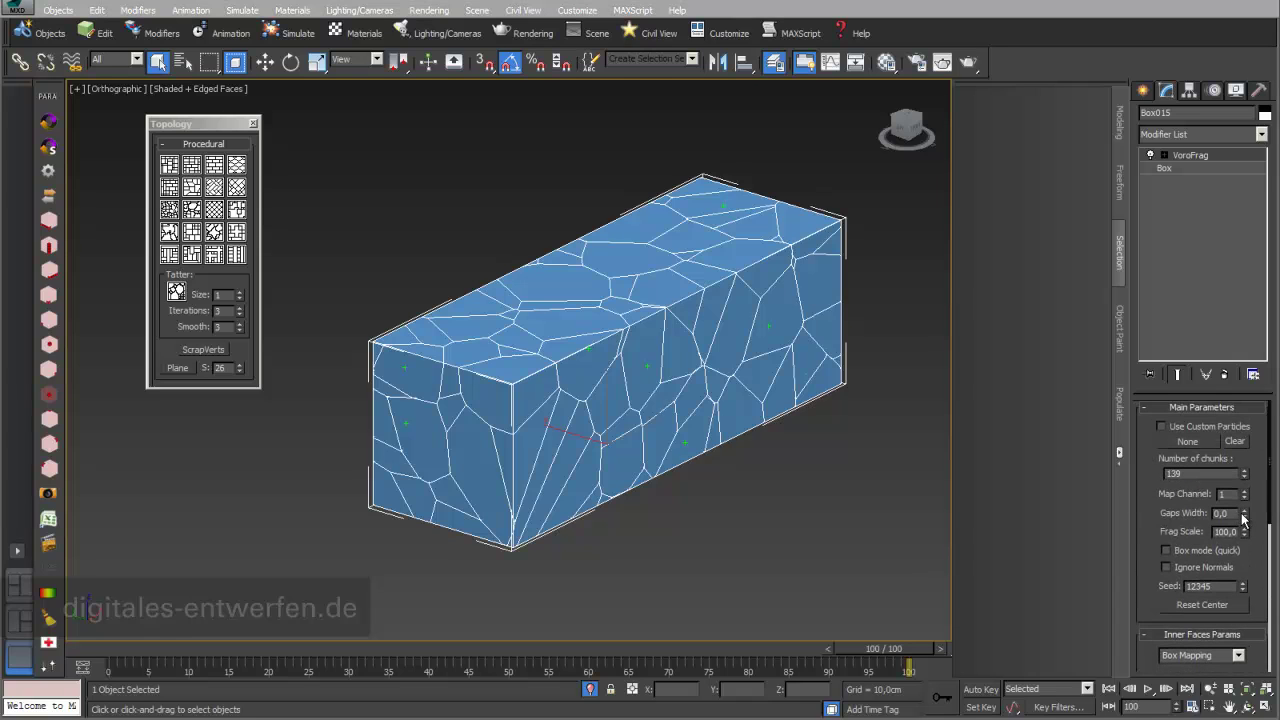
# Step: Set VoroFrag's Gaps Width to 1,66 and Frag Scale to 89,7
pyautogui.moveTo(1246, 516); pyautogui.dragTo(1266, 389)
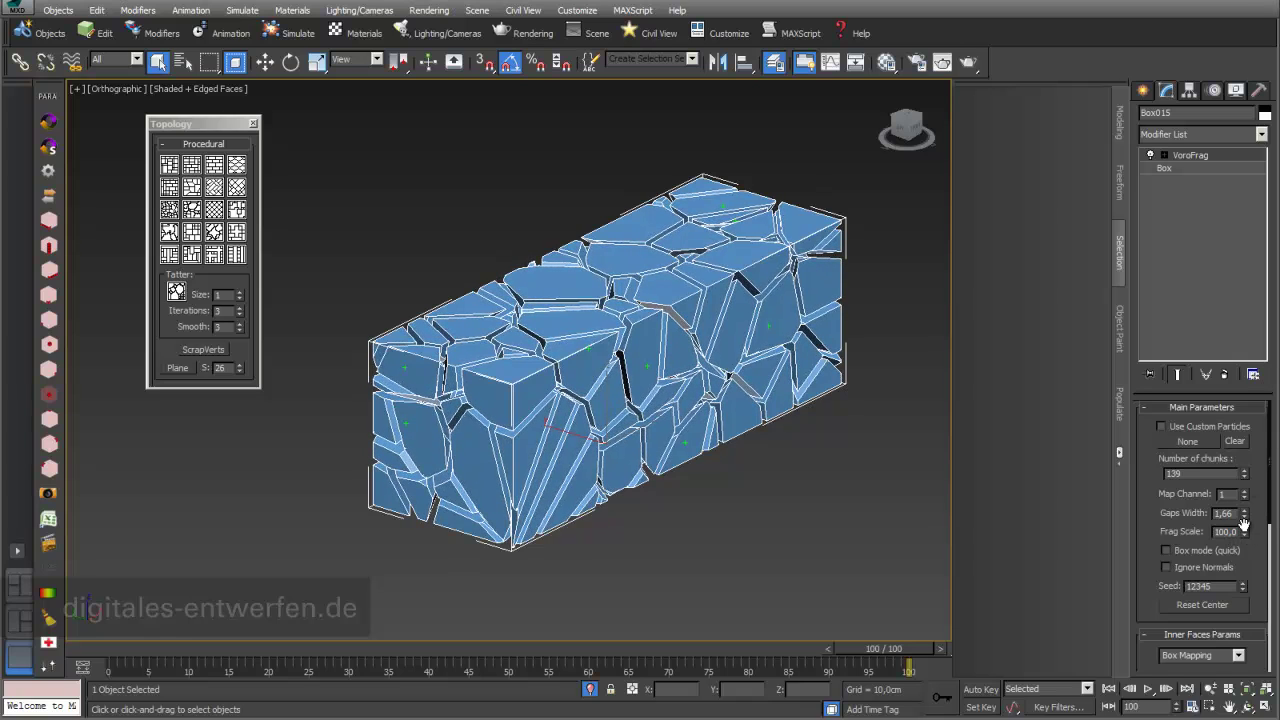
pyautogui.scroll(-1, 1243, 521)
pyautogui.moveTo(1245, 516); pyautogui.dragTo(1251, 606)
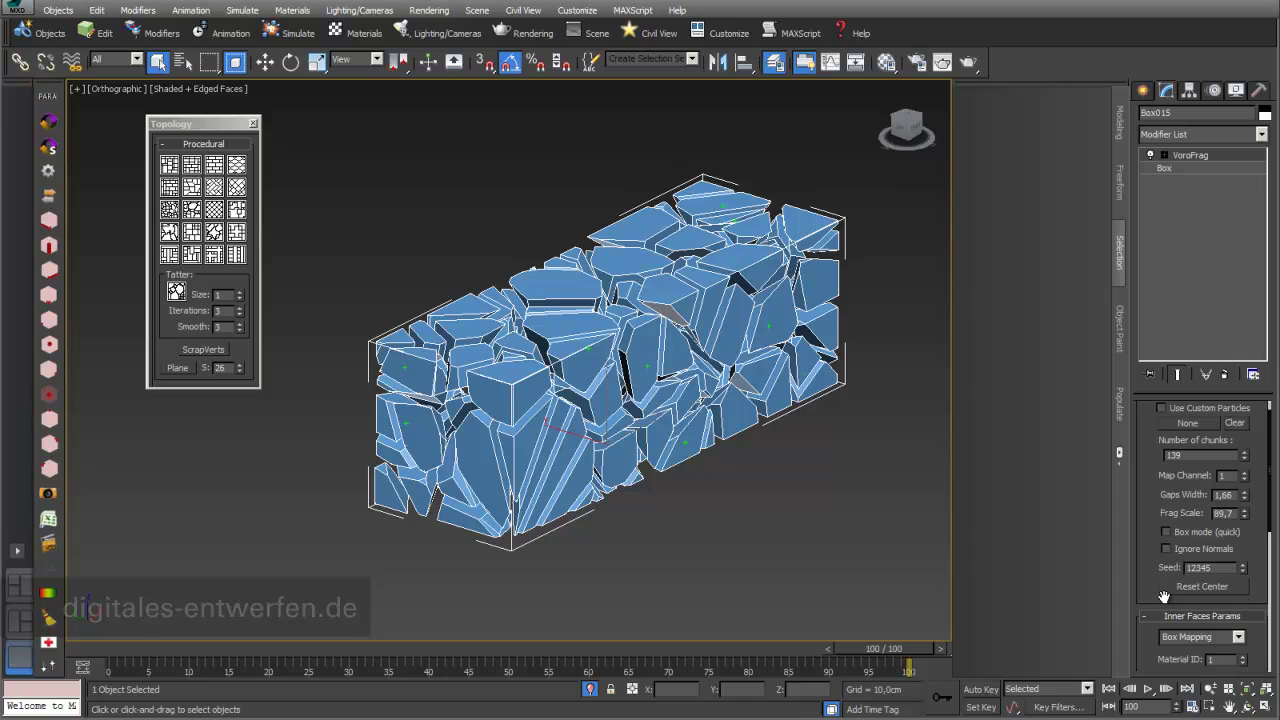
pyautogui.moveTo(1164, 597); pyautogui.dragTo(1173, 400)
pyautogui.scroll(-5, 1175, 400)
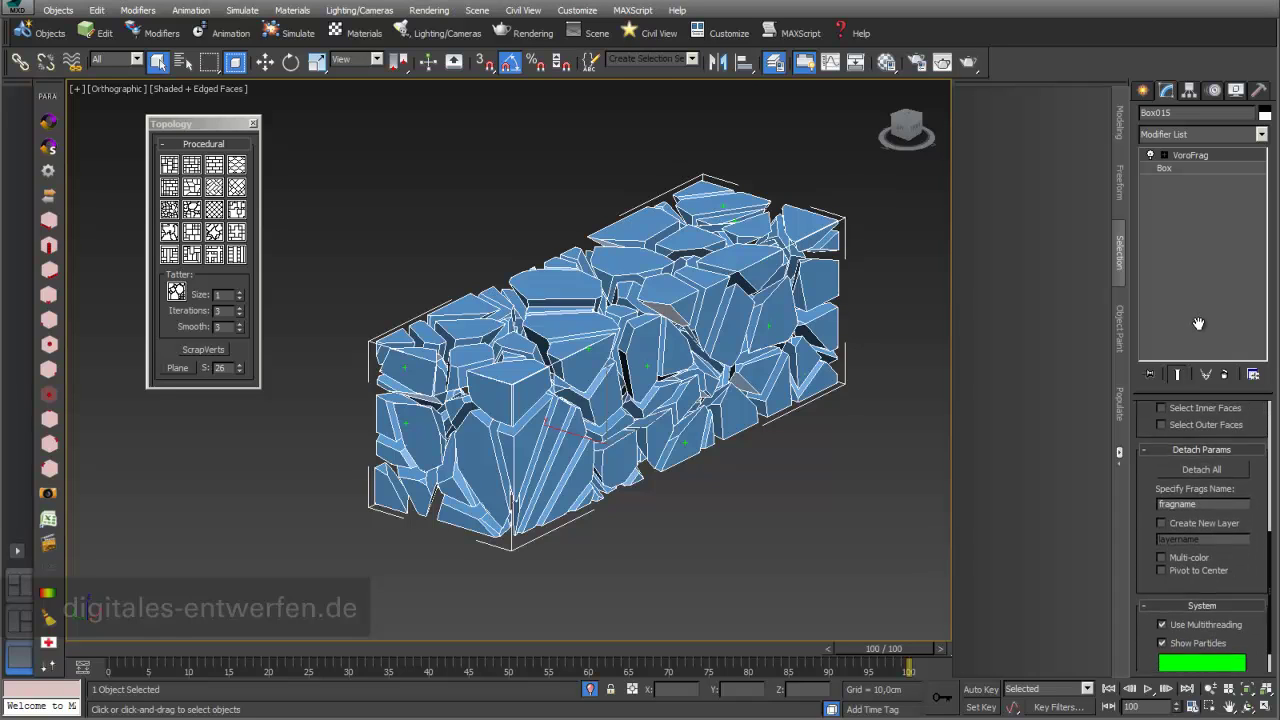
# Step: Detach all VoroFrag chunks into separate fragname objects and select individual fragments to inspect them
pyautogui.moveTo(1147, 449); pyautogui.dragTo(1148, 476)
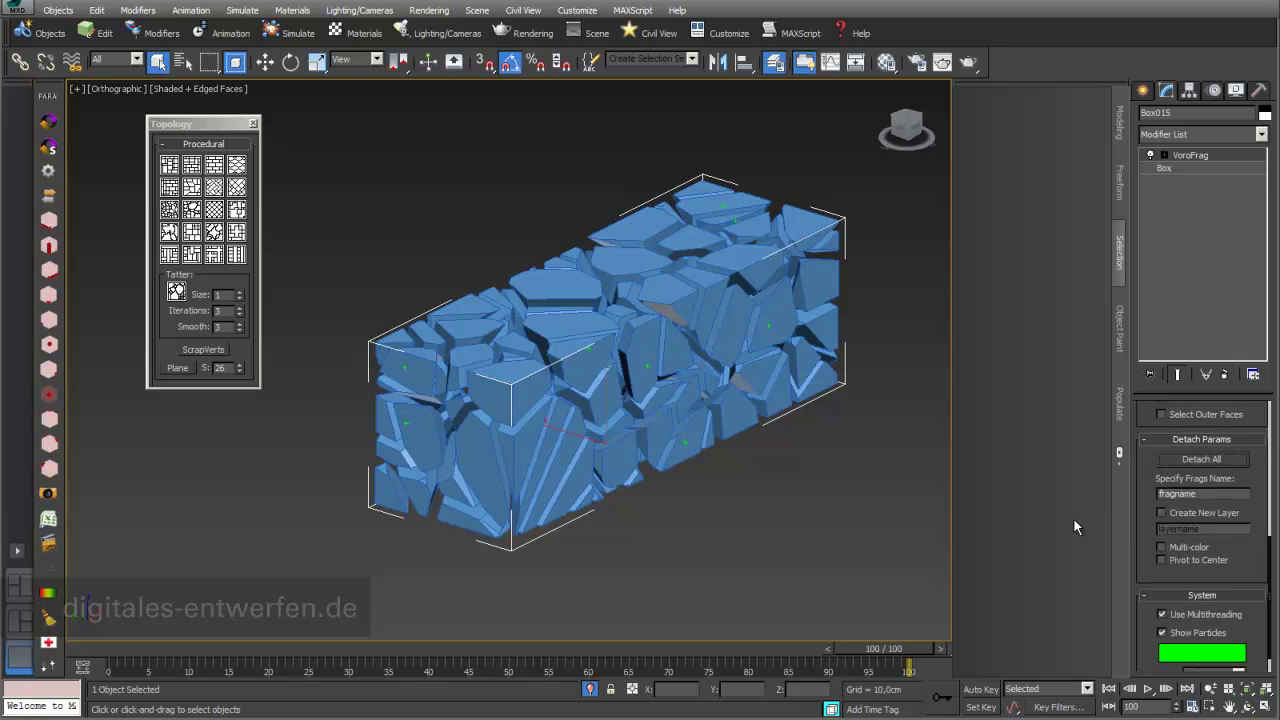
pyautogui.click(736, 418)
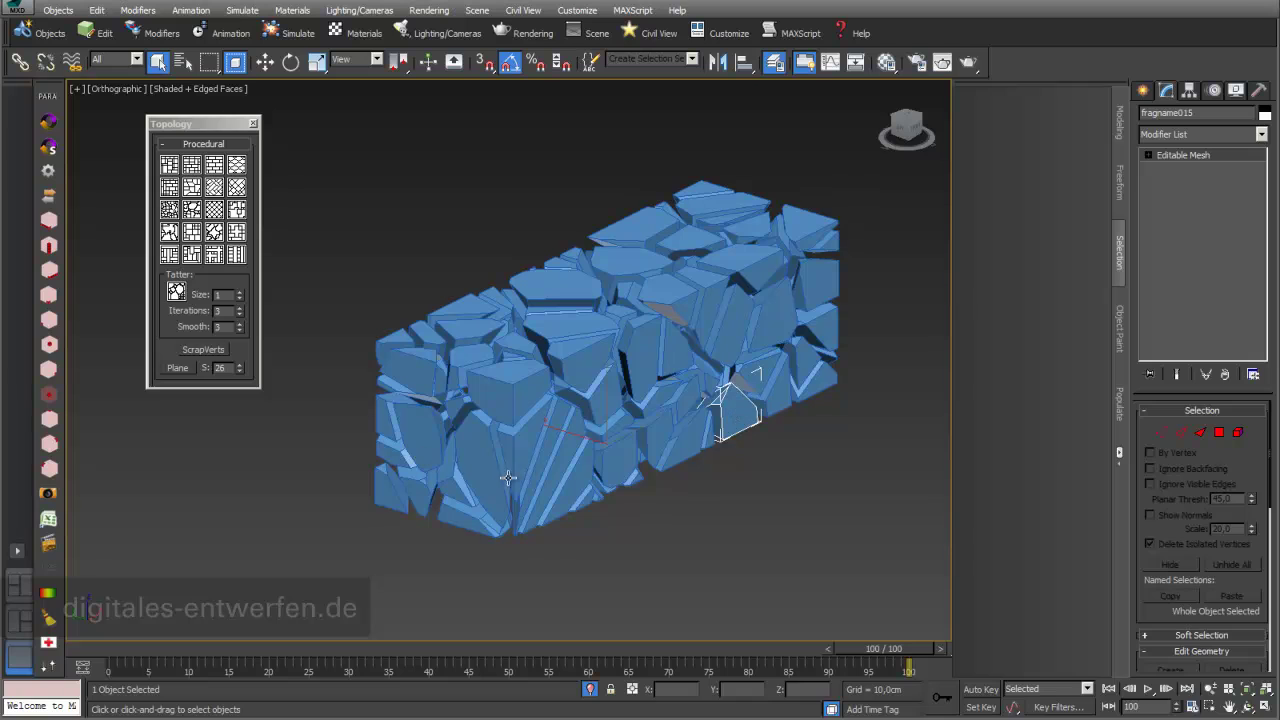
pyautogui.click(632, 358)
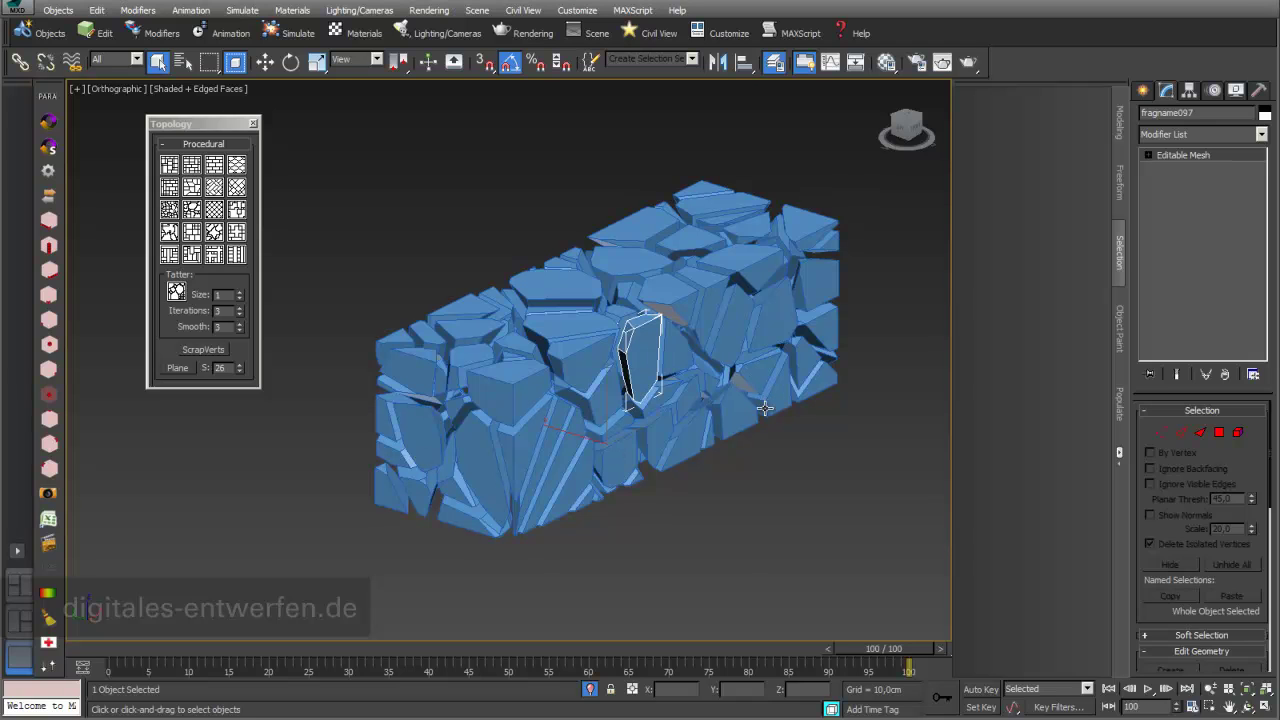
pyautogui.keyDown('alt'); pyautogui.moveTo(653, 333); pyautogui.dragTo(644, 362, button='middle'); pyautogui.keyUp('alt')
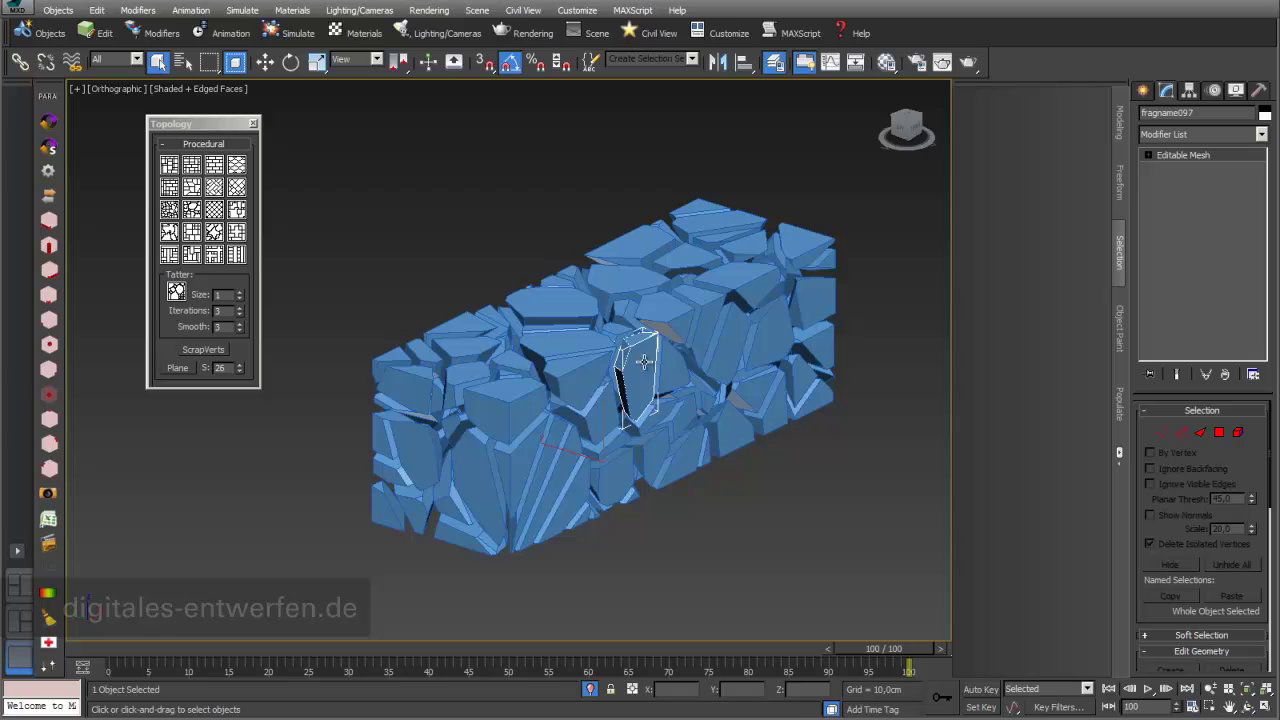